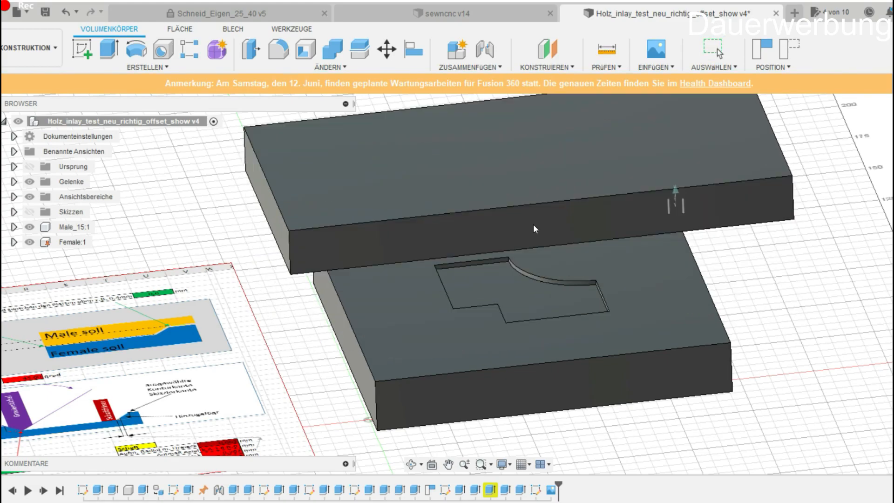
Step: View the milling setup in sewncnc v14, and return to the Holz_inlay_test_neu_richtig_offset_show design to view both plates
scroll(535, 210, "down", 5)
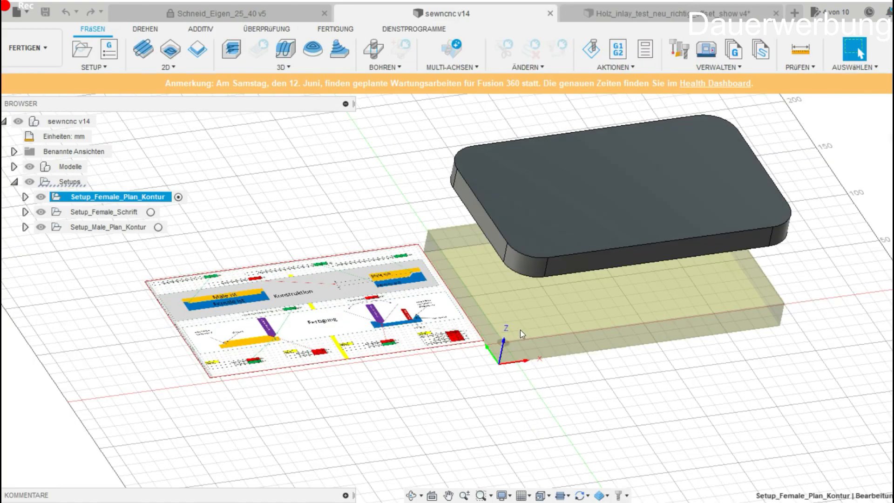
middle_click_drag(610, 340, 515, 430)
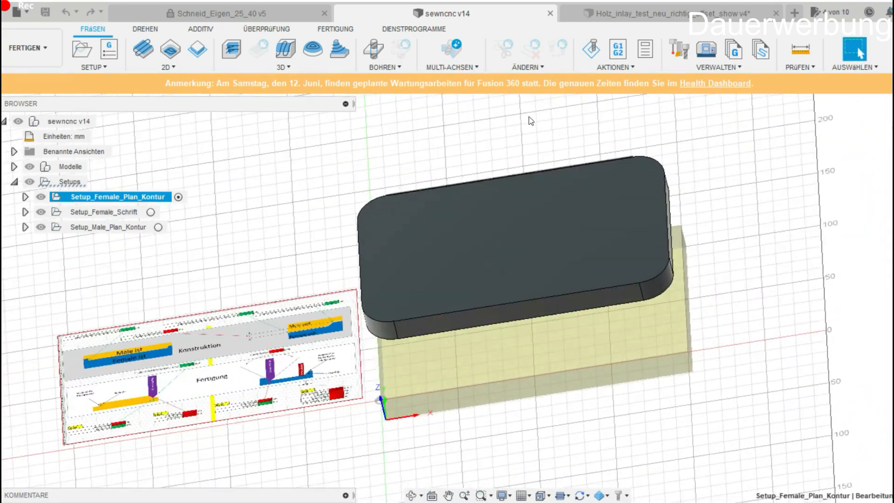
left_click(603, 13)
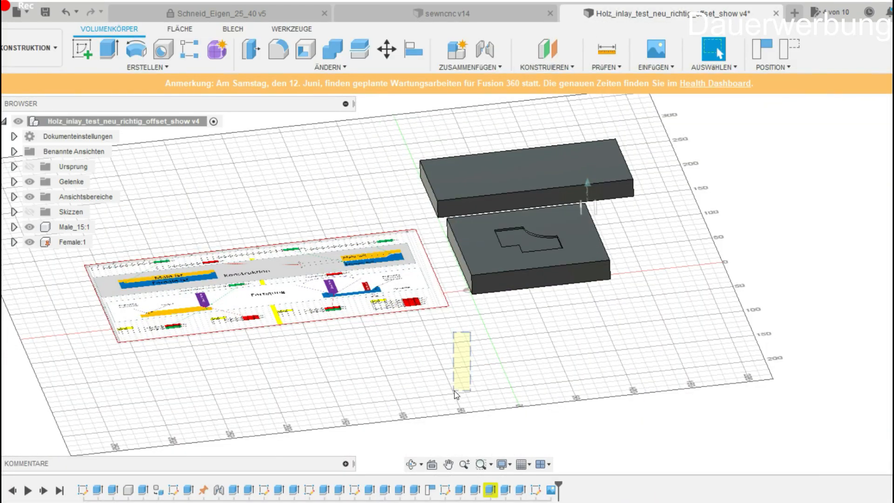
middle_click_drag(475, 367, 506, 428)
scroll(600, 292, "up", 5)
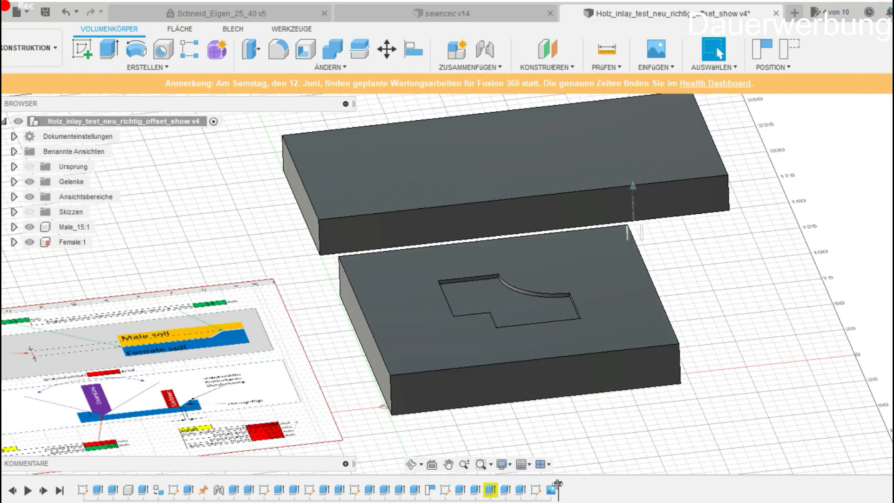
Step: Roll the design history back to just after the first sketch, show the Skizzen folder and inspect the outer profile of Skizze1
left_click_drag(557, 484, 88, 484)
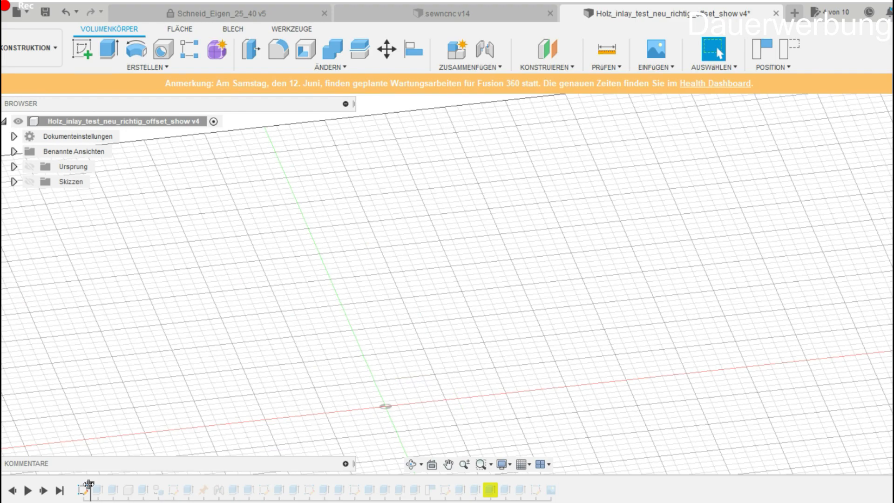
left_click(30, 181)
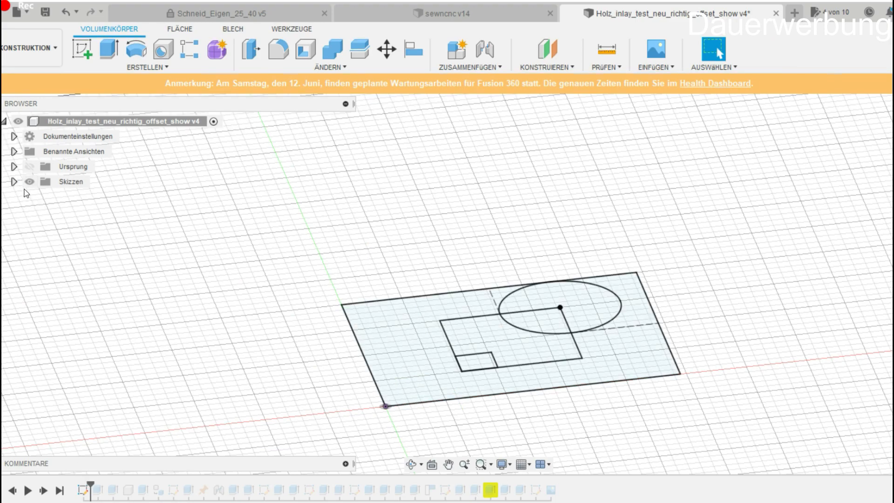
left_click(14, 182)
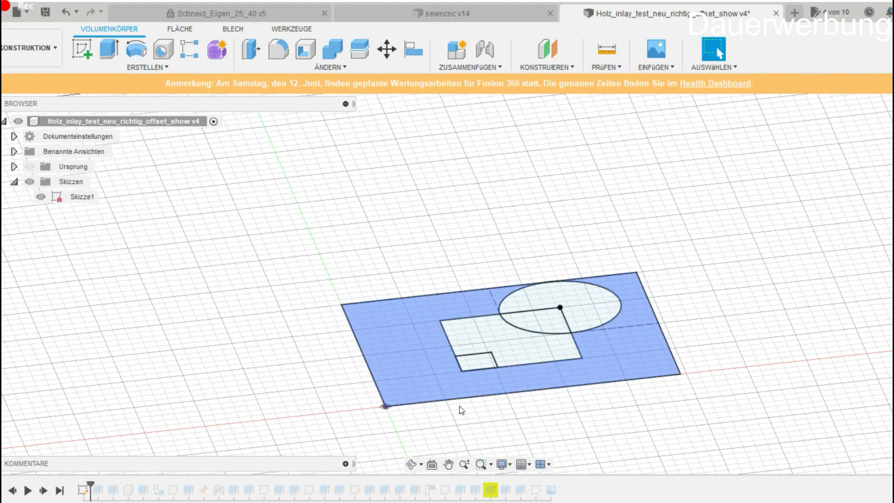
mouse_move(459, 409)
middle_mouse_down()
mouse_move(380, 415)
mouse_move(358, 390)
middle_mouse_up()
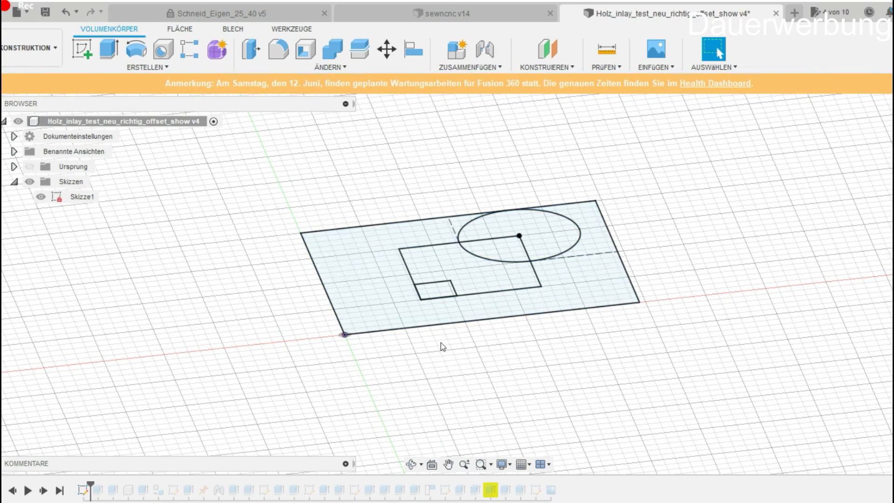
left_click(389, 306)
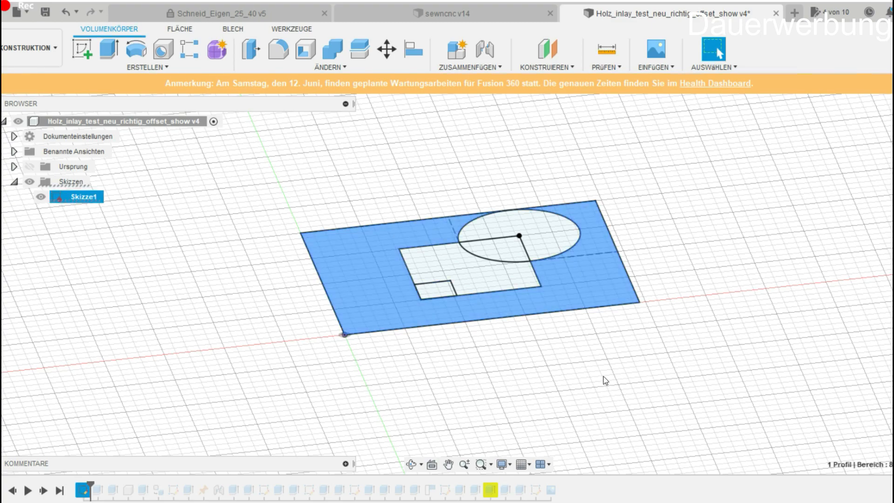
left_click(606, 380)
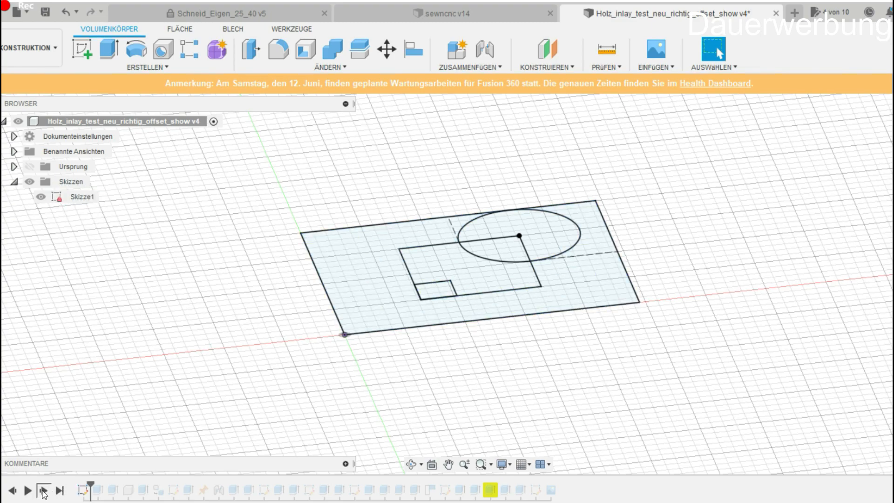
Step: Advance the design history by two features through the block and pocket extrusions, and hide the sketches
left_click(43, 490)
left_click(43, 490)
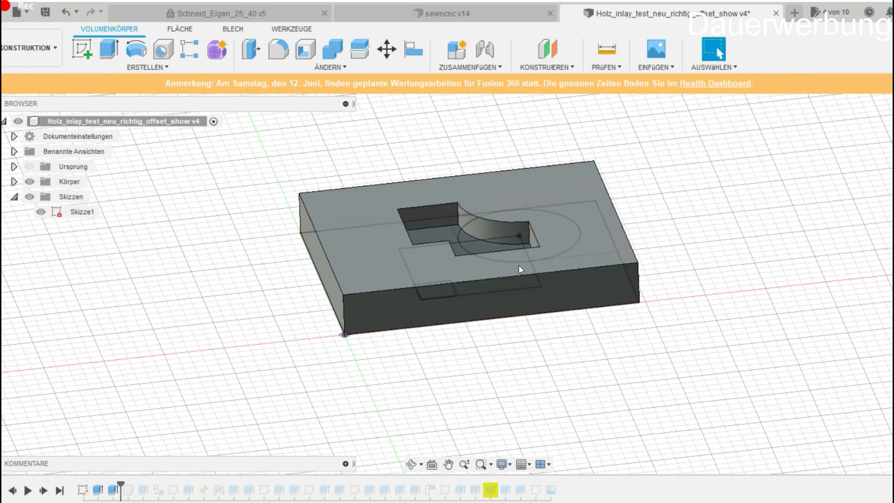
left_click(30, 197)
mouse_move(633, 284)
middle_mouse_down("shift")
mouse_move(542, 344)
mouse_move(523, 323)
mouse_move(469, 307)
mouse_move(601, 317)
mouse_move(623, 289)
mouse_move(628, 308)
middle_mouse_up("shift")
middle_click_drag(189, 318, 143, 369)
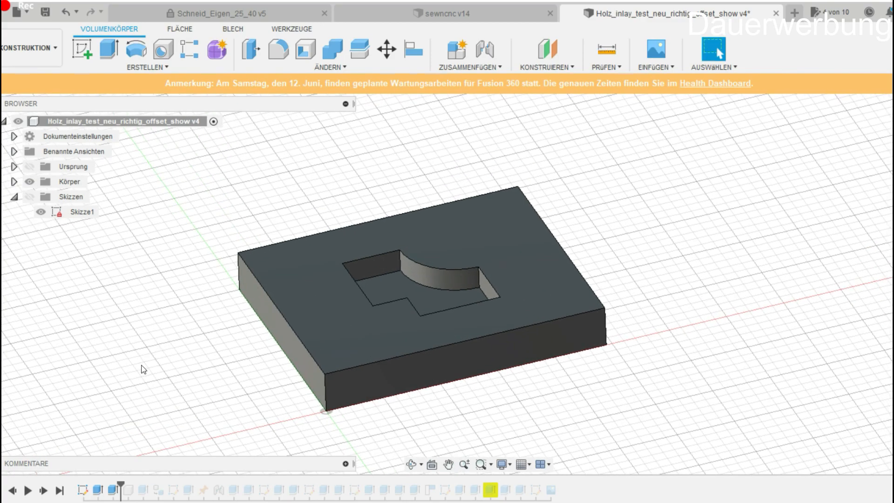
Step: Advance the design history by five features, up to the extrusion that forms the male plate on top of the inlay
left_click(43, 491)
left_click(44, 490)
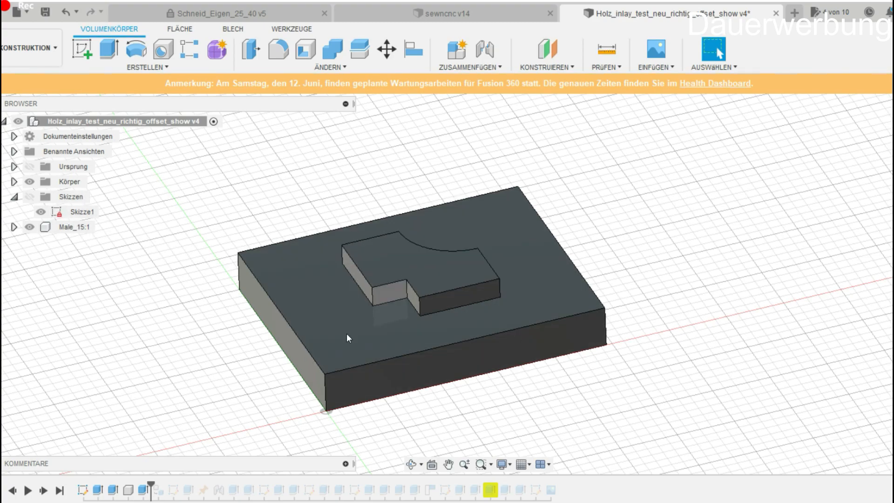
left_click(46, 495)
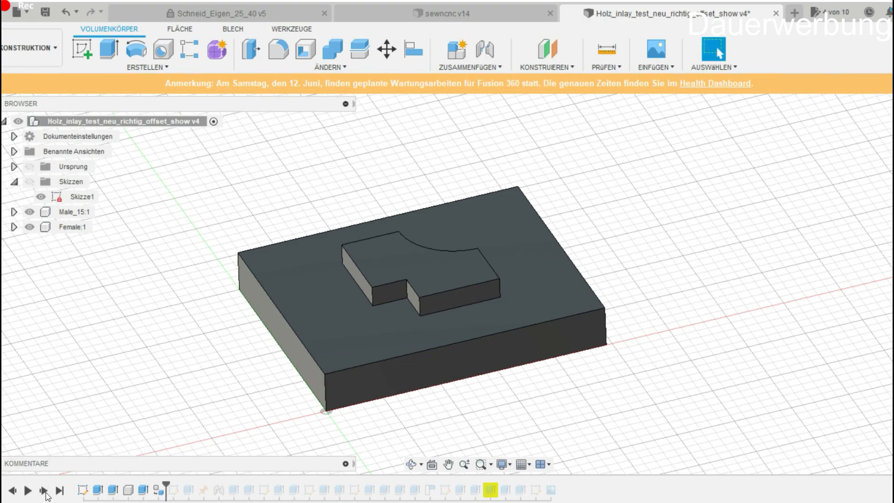
left_click(46, 493)
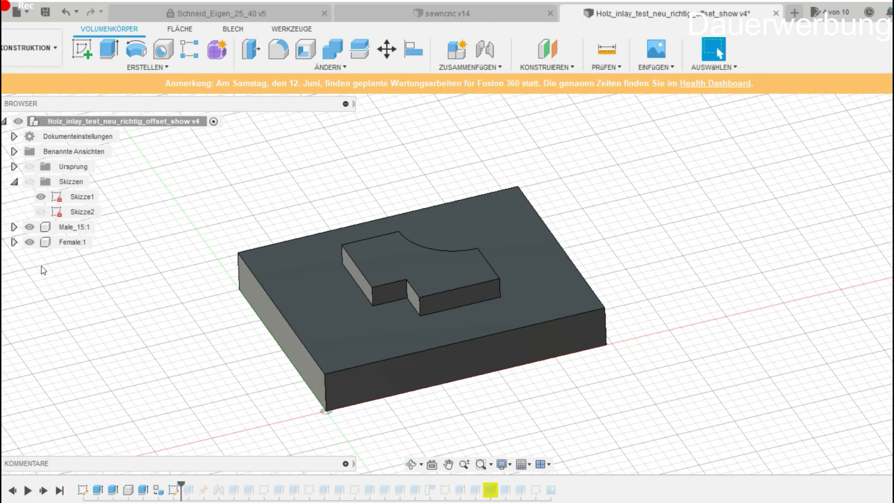
left_click(43, 491)
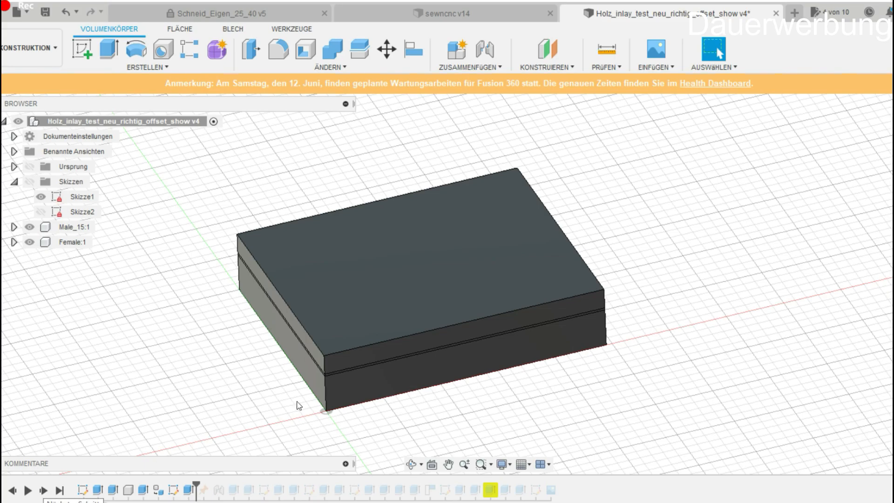
Step: Lift the male plate up and away from the female block to expose the inlay and the pocket
middle_click_drag(480, 370, 449, 375, "shift")
left_click_drag(399, 309, 422, 110)
middle_click_drag(476, 287, 518, 103, "shift")
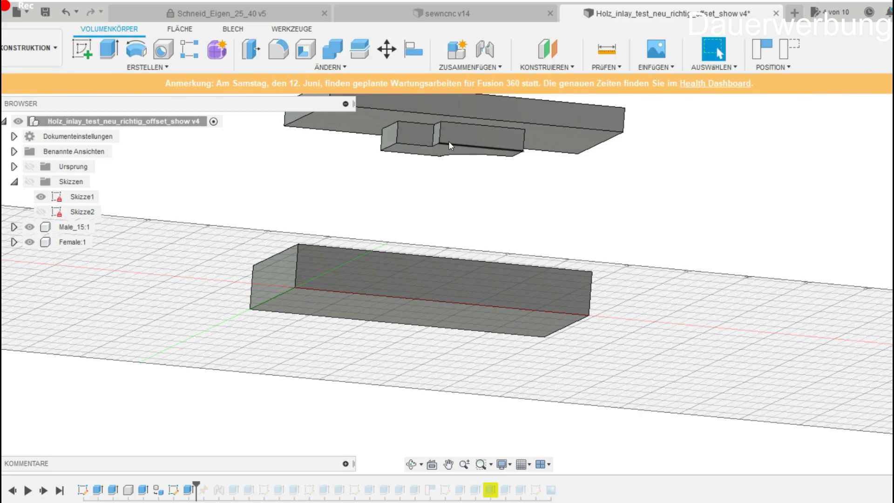
middle_click_drag(449, 143, 421, 319, "shift")
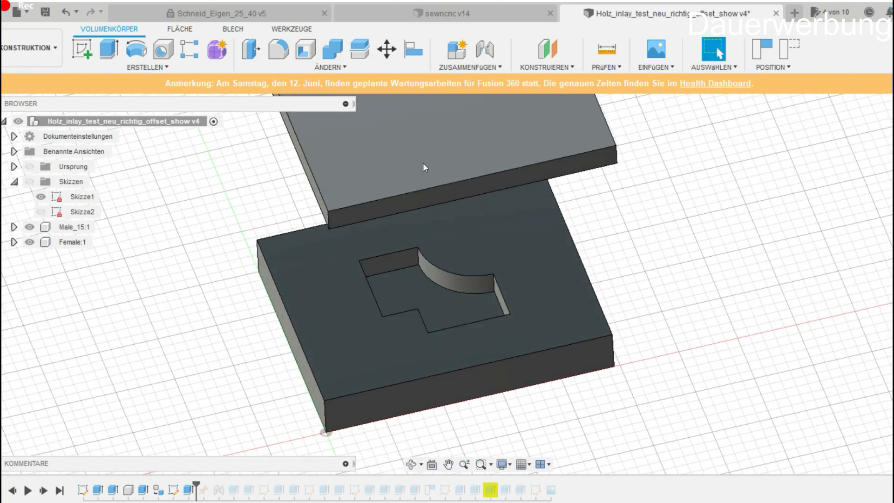
Step: Examine the raised inlay on the underside of the male plate and the matching pocket in the female block
middle_click_drag(708, 355, 689, 277, "shift")
middle_click_drag(686, 335, 714, 365, "shift")
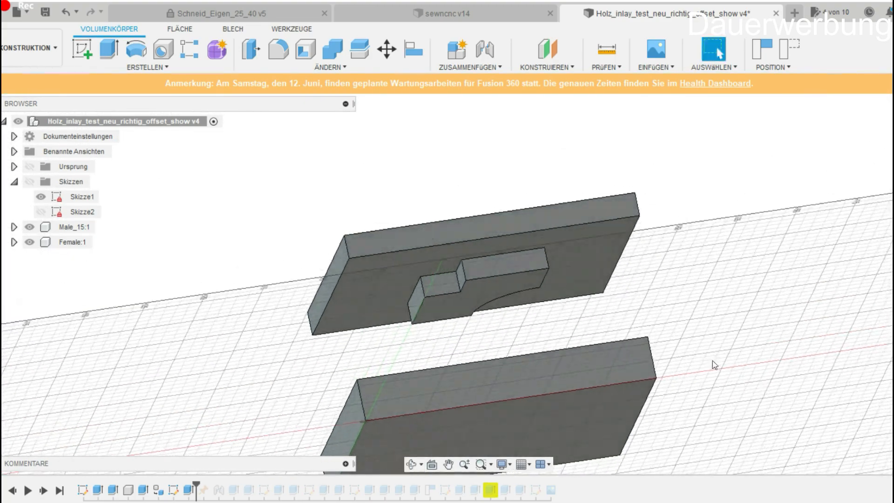
middle_click_drag(479, 265, 380, 146, "shift")
scroll(381, 146, "up", 10)
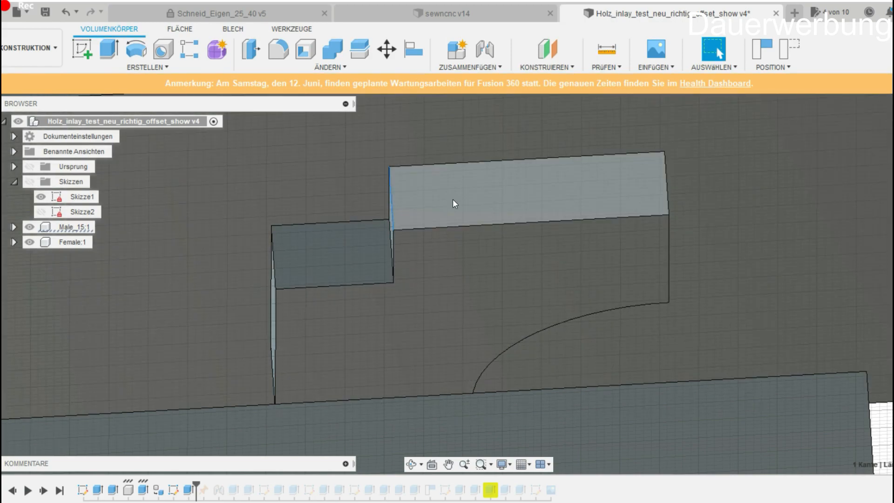
middle_click_drag(454, 204, 499, 395, "shift")
scroll(476, 353, "down", 1)
middle_click_drag(476, 352, 446, 172)
middle_click_drag(446, 423, 407, 152)
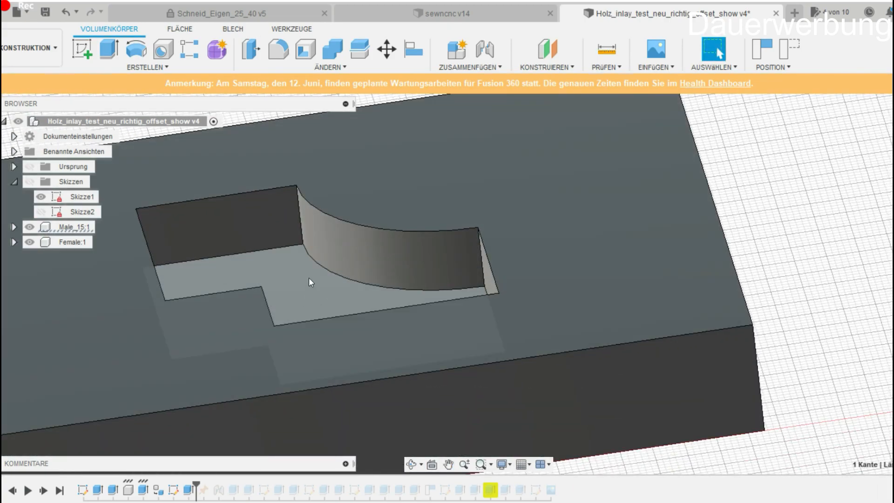
scroll(308, 277, "down", 3)
middle_click_drag(328, 275, 450, 292)
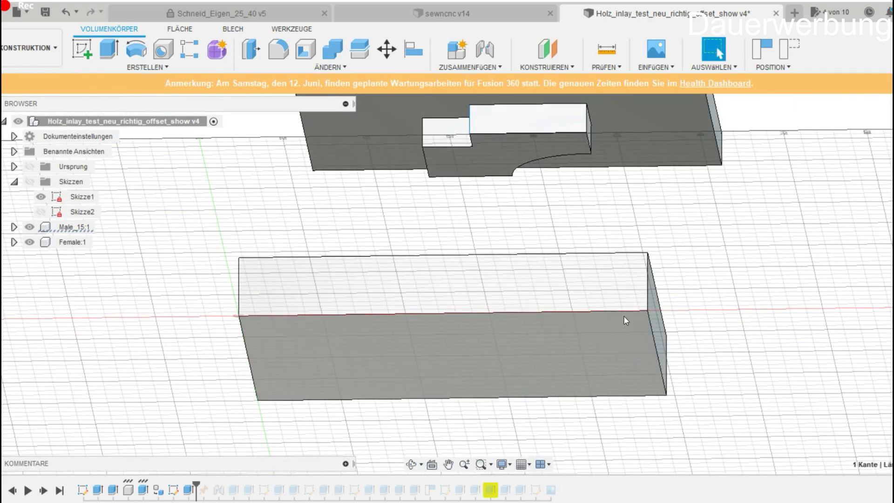
middle_click_drag(613, 292, 656, 385, "shift")
scroll(634, 336, "down", 2)
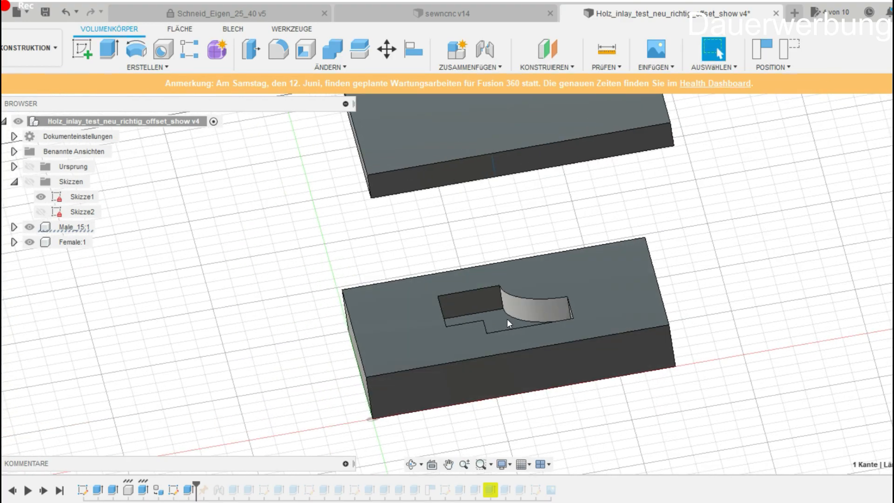
scroll(466, 344, "up", 4)
middle_click_drag(456, 360, 511, 402, "shift")
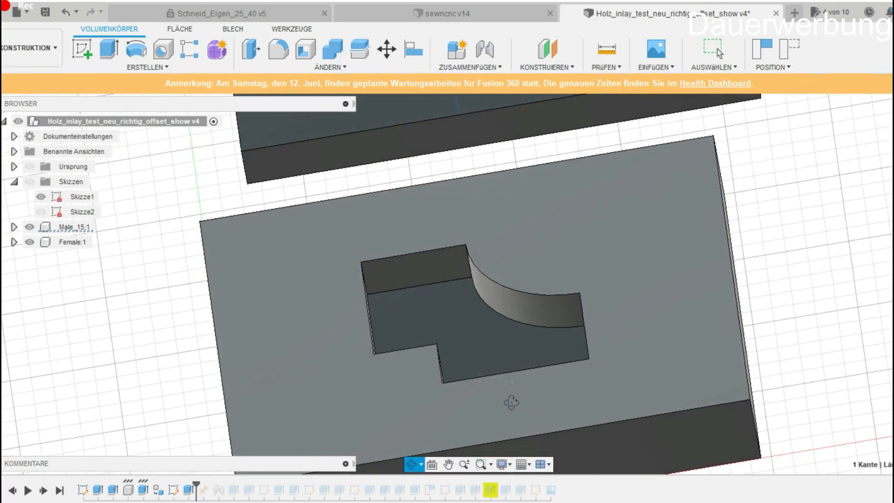
left_click(472, 352)
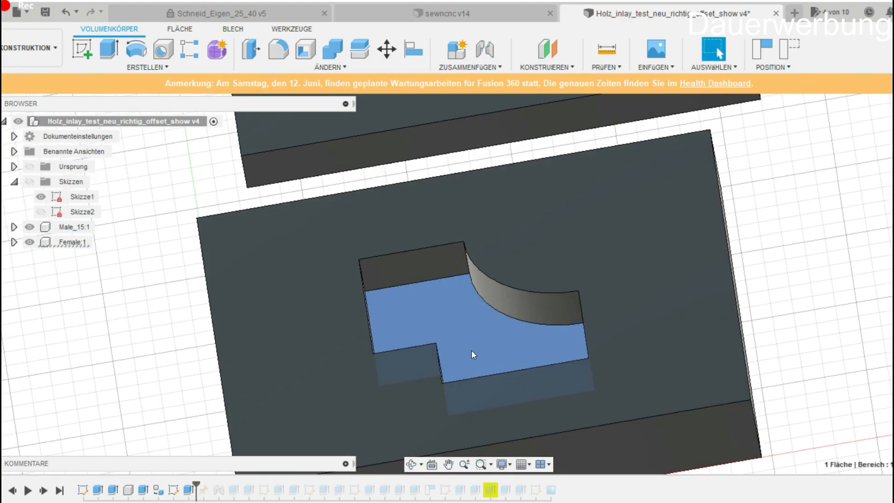
left_click(116, 47)
left_click(539, 275)
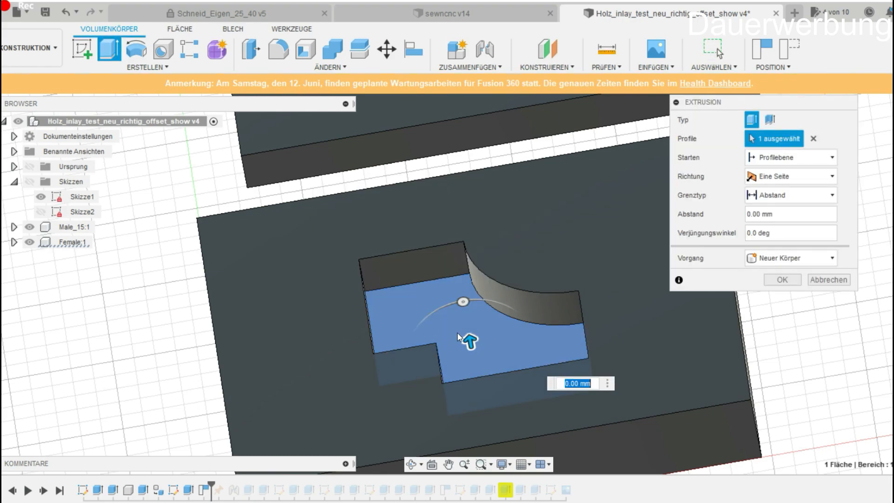
left_click_drag(446, 281, 436, 97)
scroll(598, 250, "down", 3)
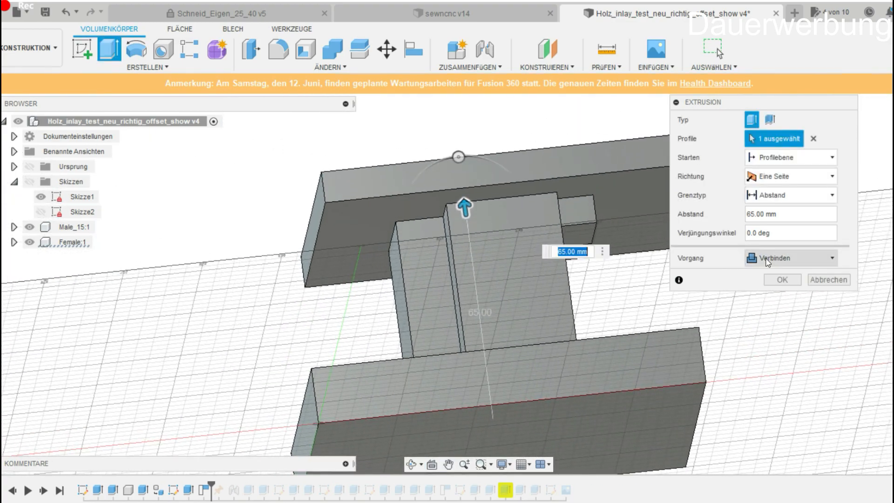
left_click(791, 257)
left_click(840, 280)
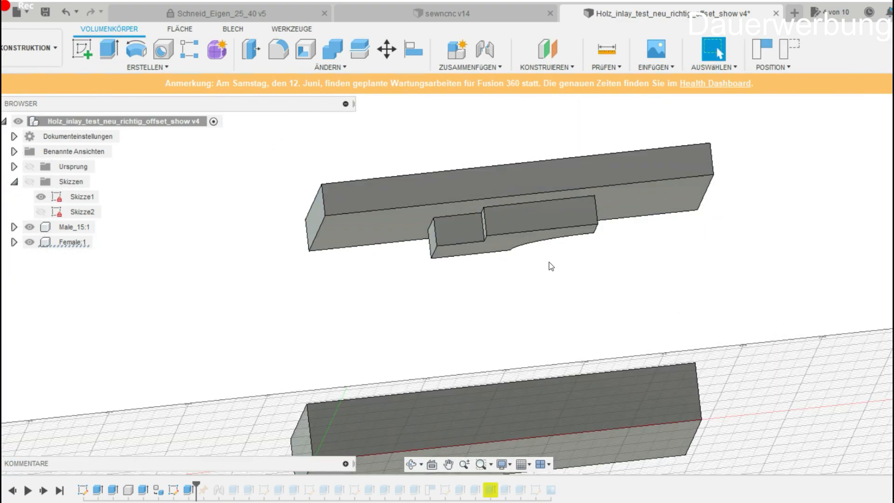
Step: Inspect the inlay's side face, the female block's front face, the male plate and the Female component by highlighting each one
left_click(516, 211)
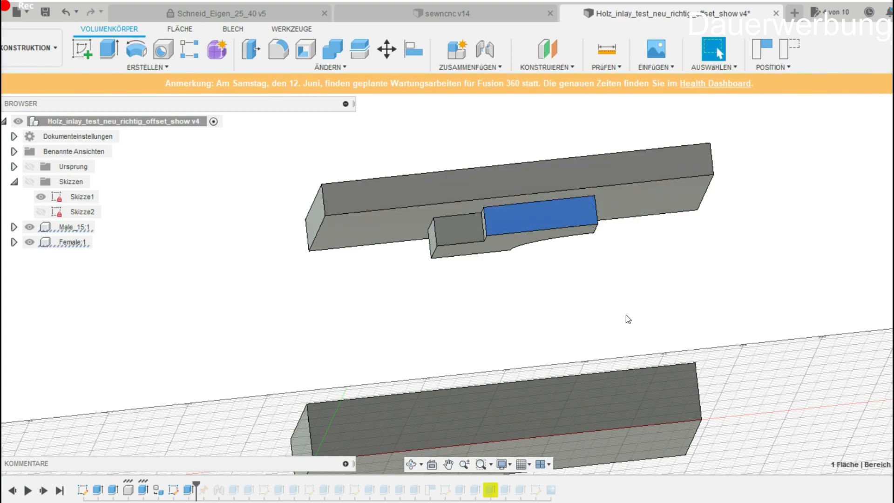
scroll(625, 315, "down", 2)
middle_click_drag(595, 302, 550, 260)
middle_click_drag(550, 260, 594, 328, "shift")
left_click(548, 405)
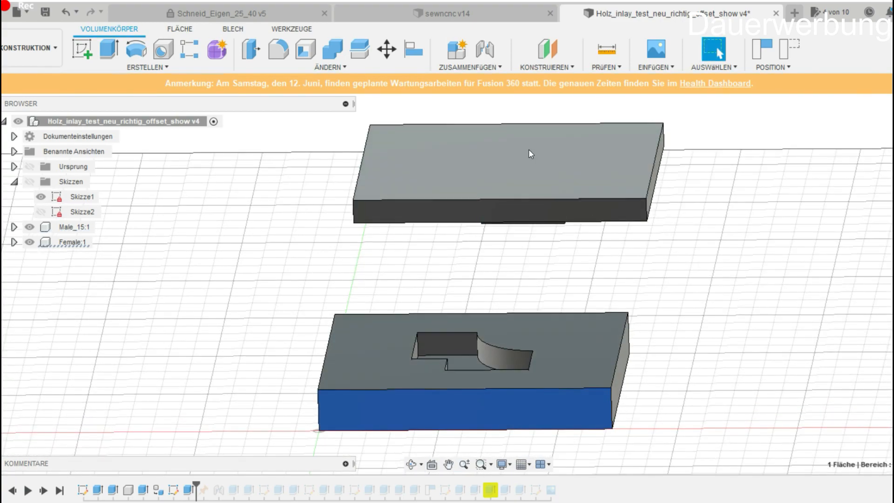
left_click(532, 187)
left_click(183, 266)
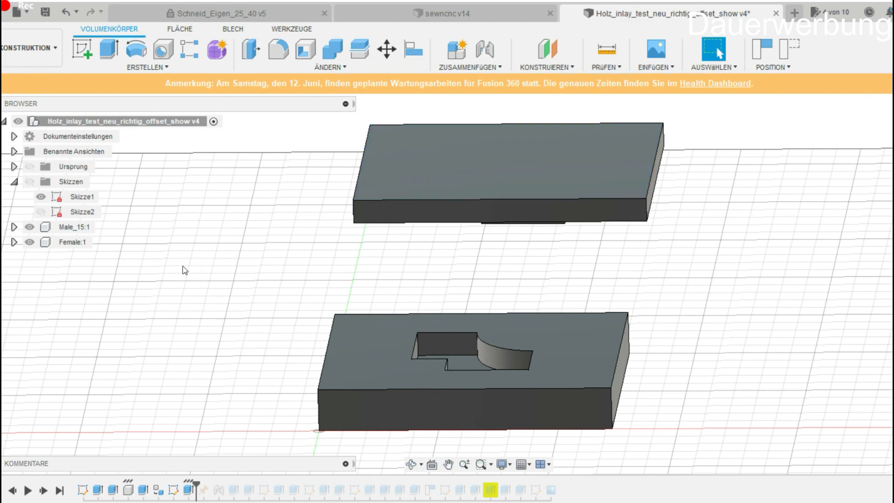
left_click(73, 242)
left_click(132, 304)
Step: Advance the design history by two features, past the grounding of the Female component and the joint between the two plates
left_click(43, 490)
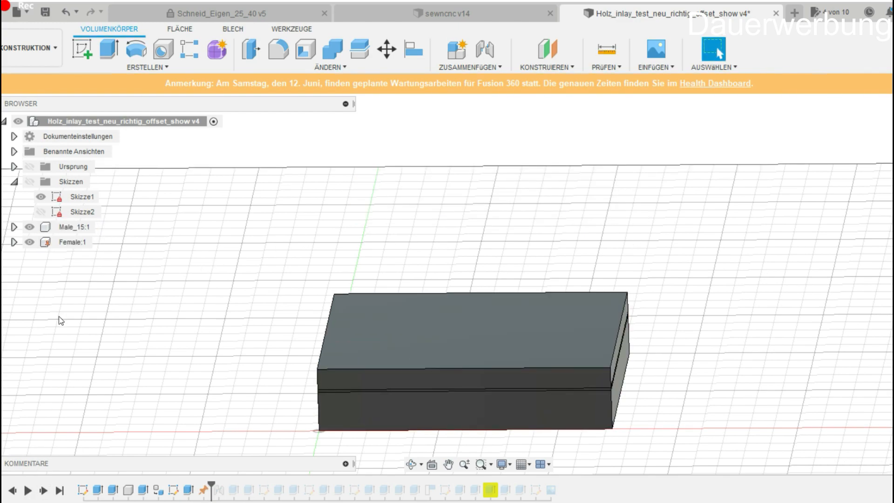
left_click(69, 243)
middle_click_drag(220, 387, 232, 368, "shift")
left_click(220, 409)
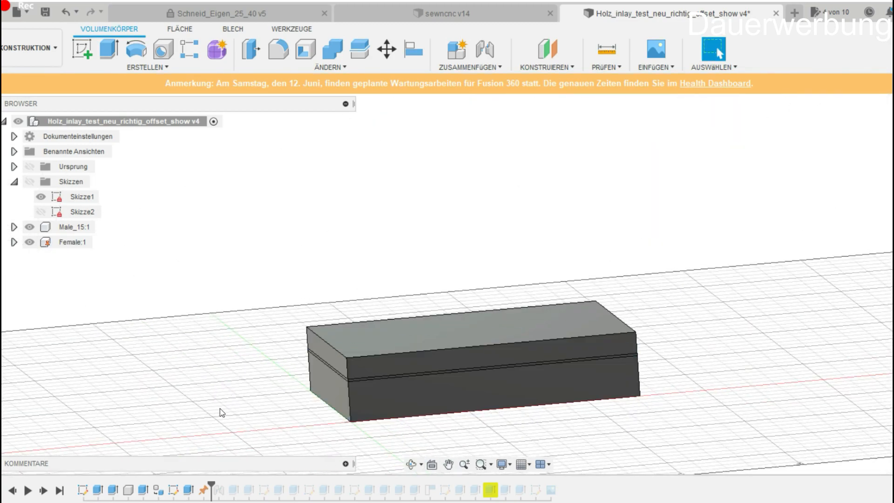
middle_click_drag(220, 409, 214, 323)
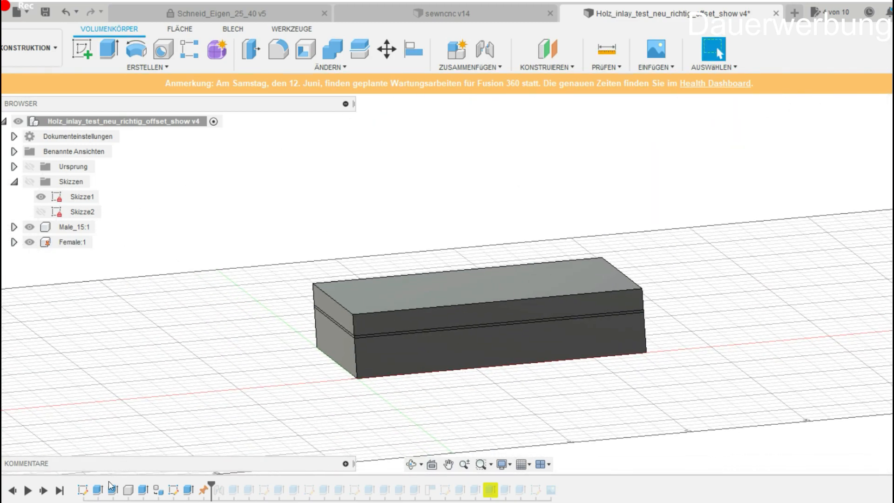
left_click(43, 490)
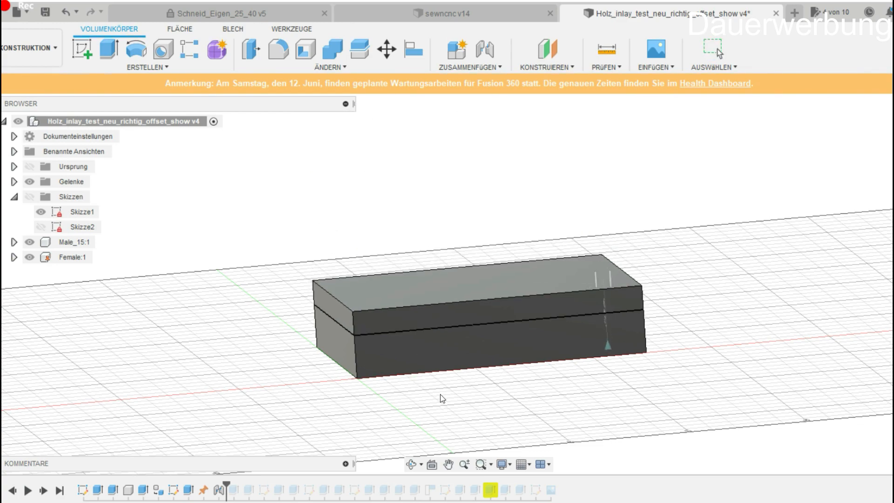
Step: Lift the male plate off the female block and advance the design history through Skizze3 and the two extrusions after it
mouse_move(455, 279)
left_mouse_down()
mouse_move(468, 359)
mouse_move(459, 269)
left_mouse_up()
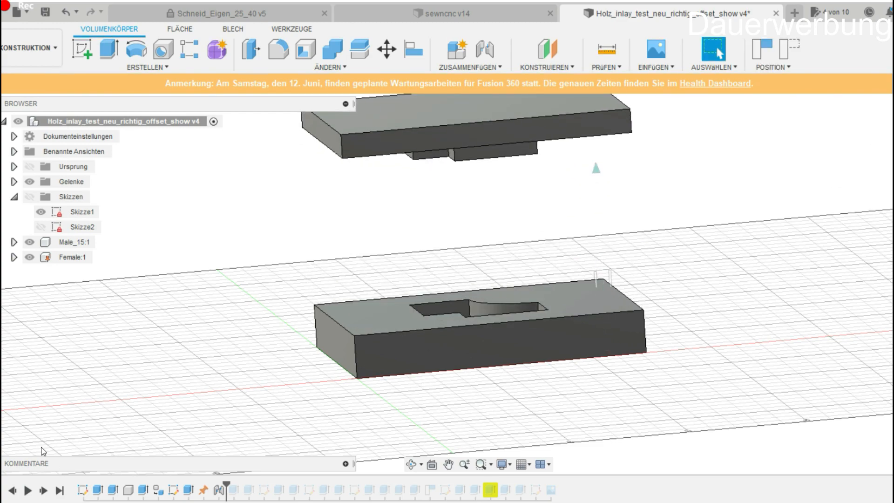
left_click(43, 491)
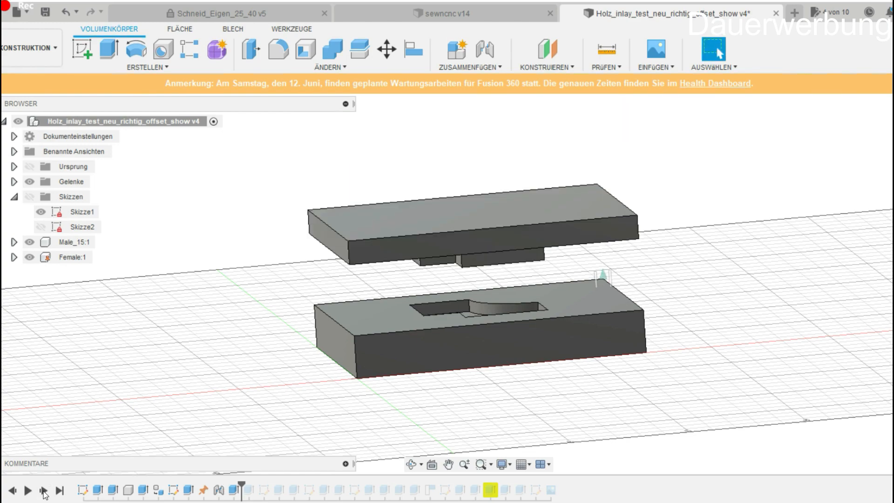
left_click(43, 490)
left_click(44, 490)
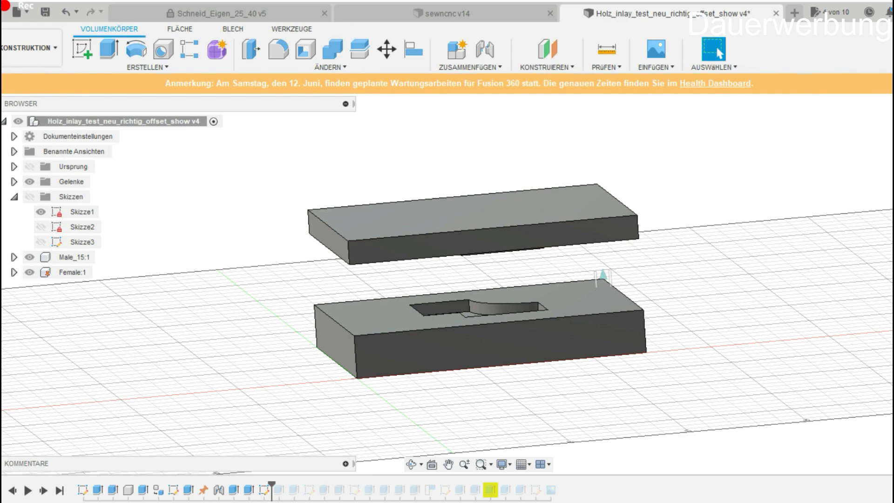
left_click(43, 490)
left_click(42, 490)
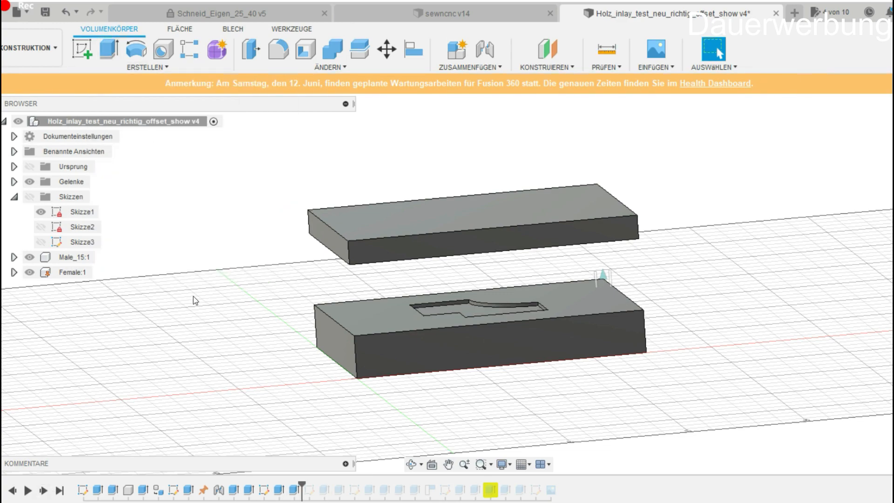
Step: Advance the design history through Skizze4 and Skizze5 to the extrusions that enlarge the male plate
left_click(43, 491)
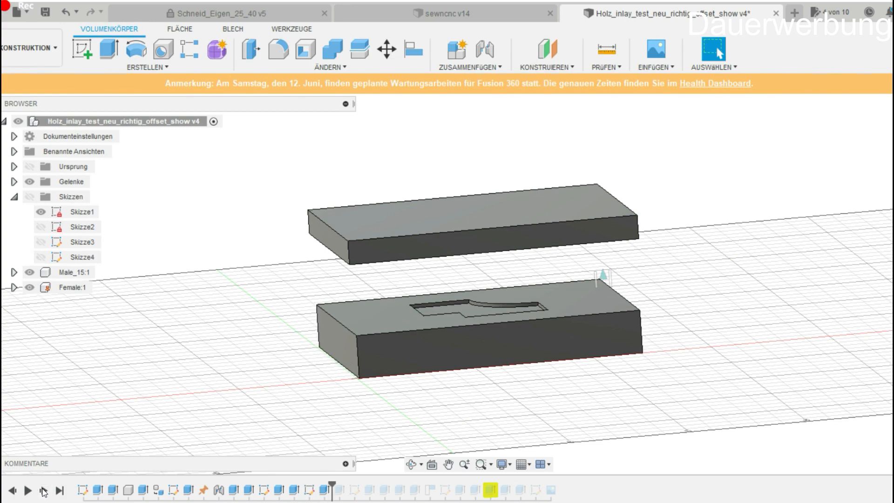
left_click(43, 490)
left_click(43, 490)
left_click(43, 490)
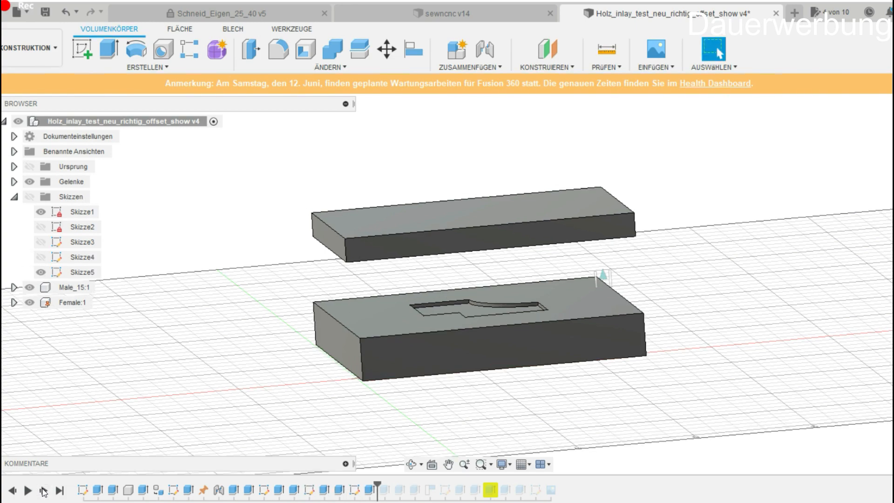
left_click(43, 490)
left_click(43, 491)
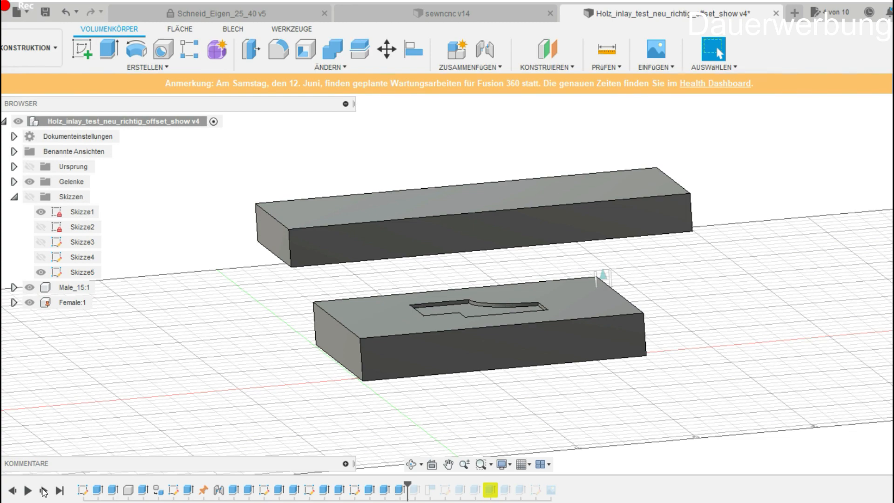
Step: Advance the design history past Skizze6 and its extrusions, up to the very end of the timeline
left_click(43, 490)
left_click(43, 491)
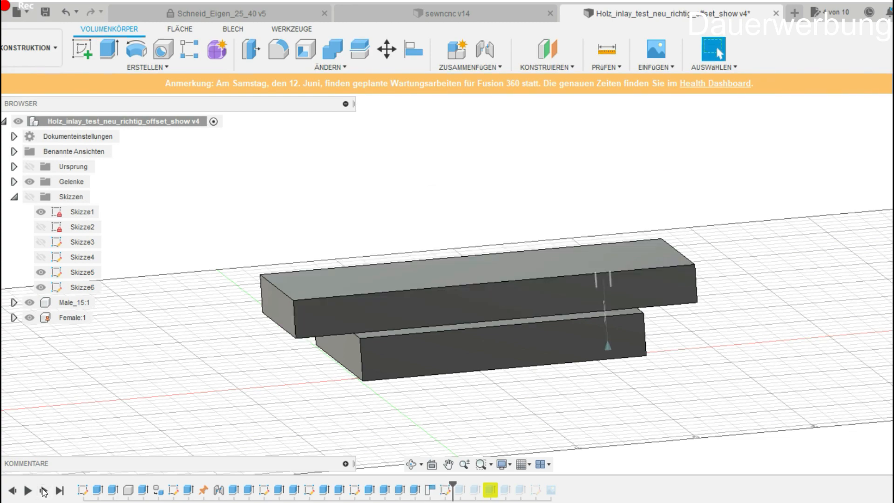
left_click(43, 491)
left_click(43, 490)
left_click(43, 491)
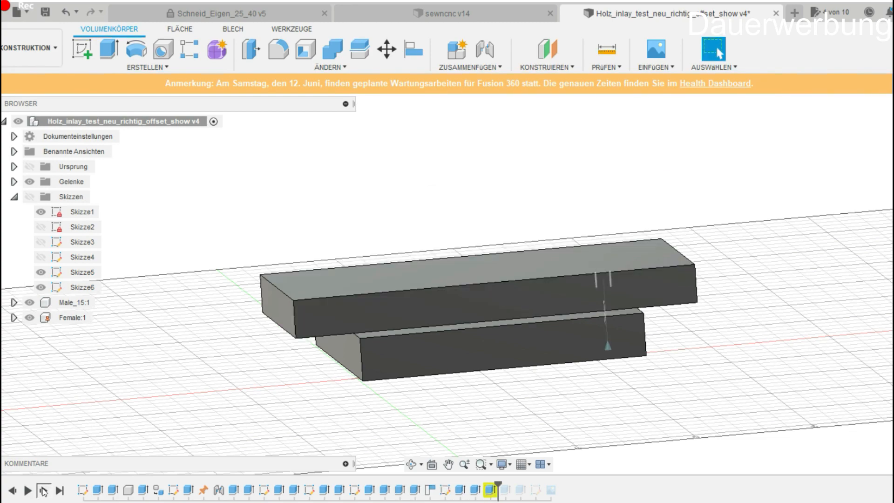
left_click(42, 491)
left_click(59, 491)
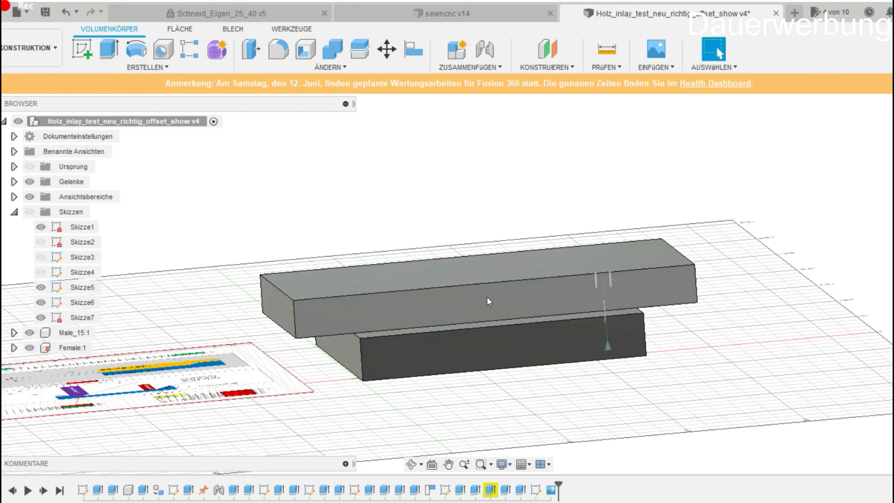
Step: Separate the male plate from the female block and select the short vertical edge at the pocket's inner corner
middle_click_drag(584, 337, 618, 370, "shift")
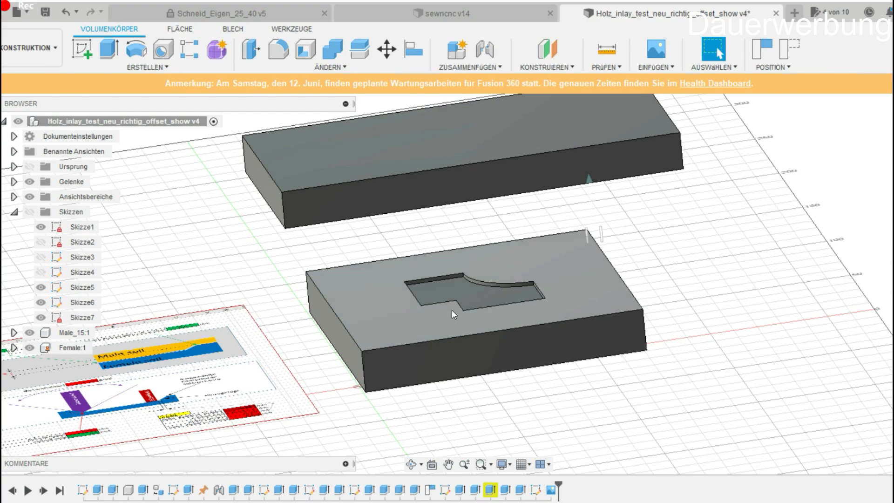
scroll(463, 278, "up", 5)
left_click(459, 254)
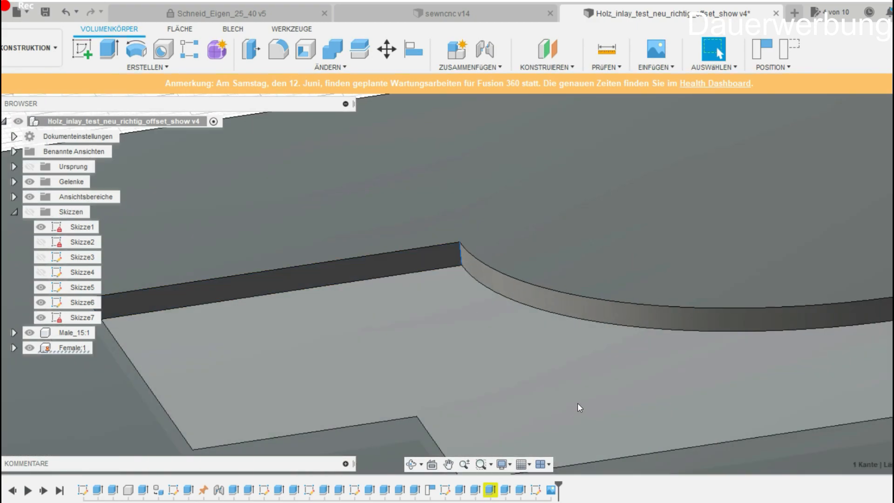
Step: Switch to Vorschub_Tabelle_public.xlsx in Excel and look through the Excel_Nutzer and Fräser Vorschub sheets
mouse_move(477, 502)
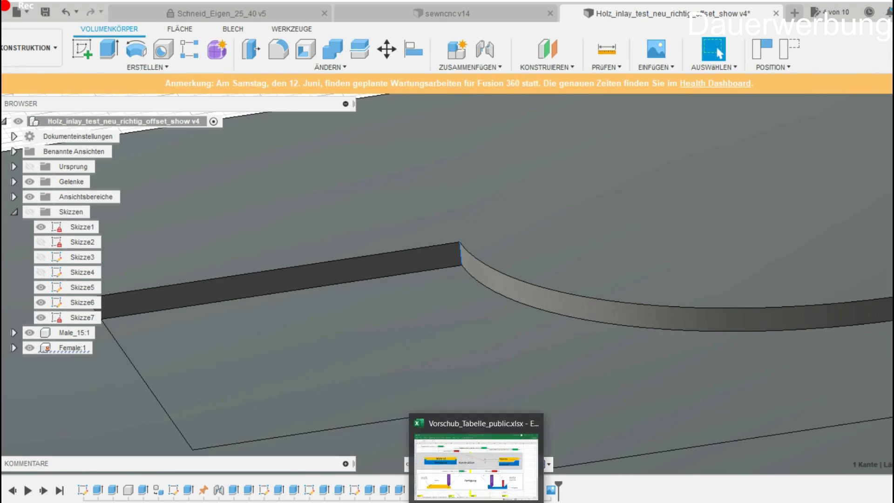
left_click(442, 475)
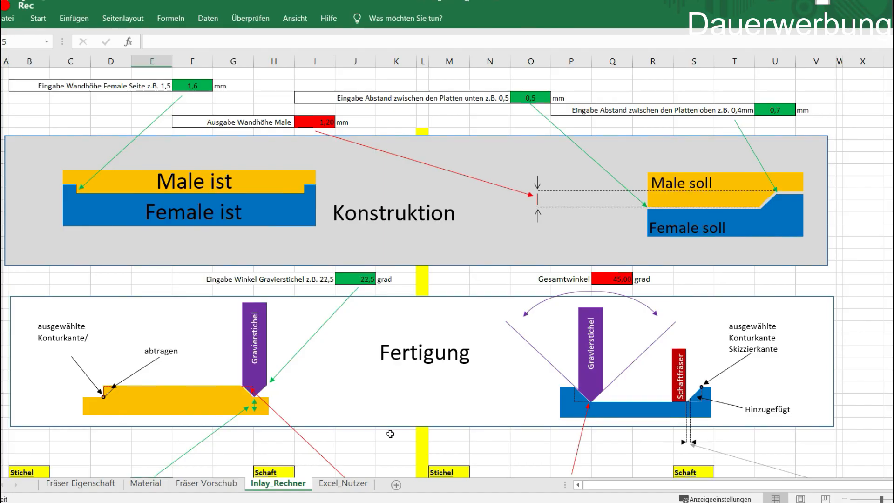
left_click(342, 483)
scroll(69, 102, "down", 8)
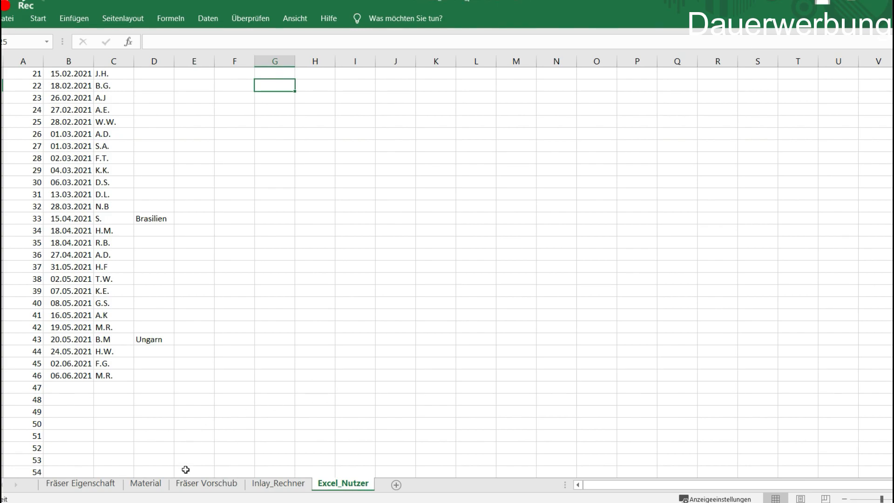
left_click(218, 484)
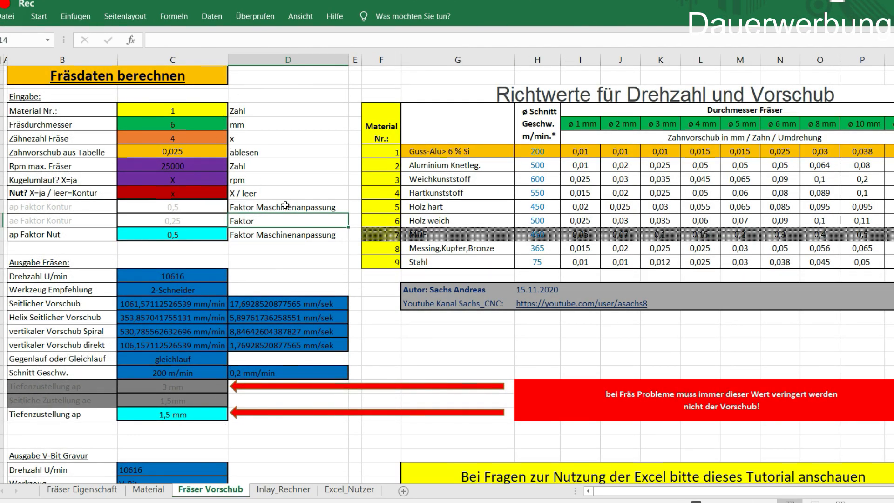
scroll(297, 287, "up", 1)
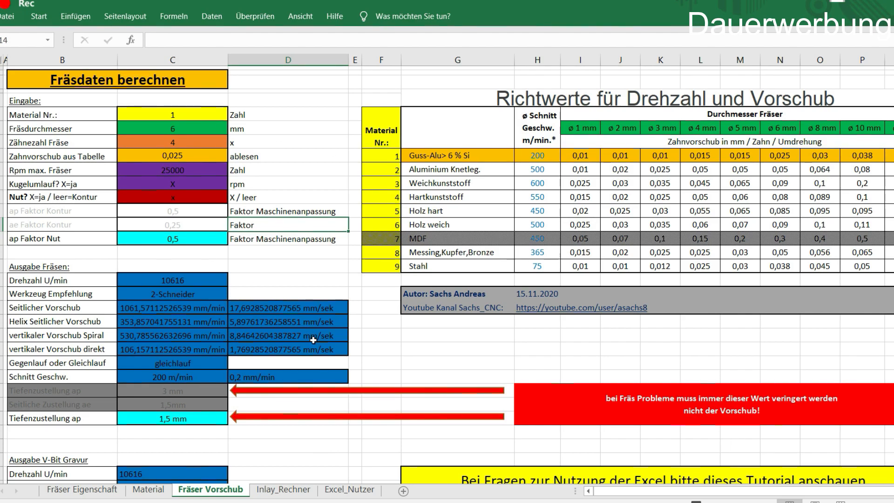
Step: On the Inlay_Rechner sheet, review the inputs for female wall height and plate gaps, and the male wall height output
left_click(282, 490)
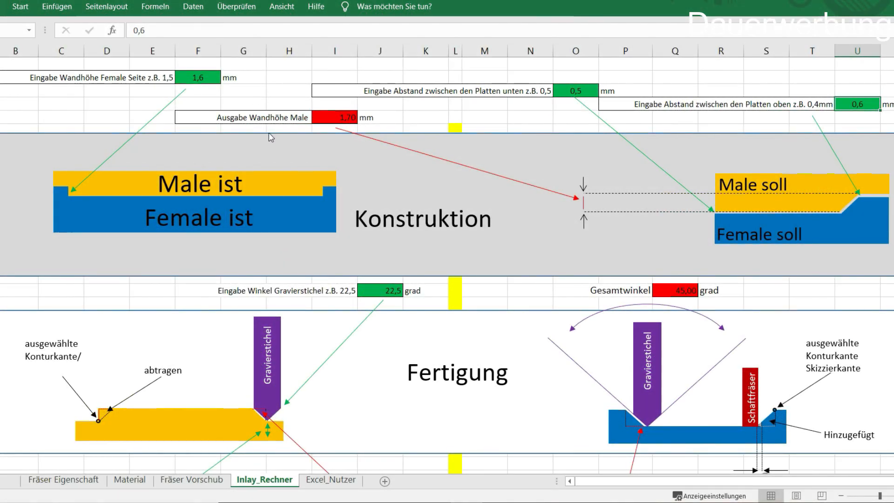
left_click(211, 79)
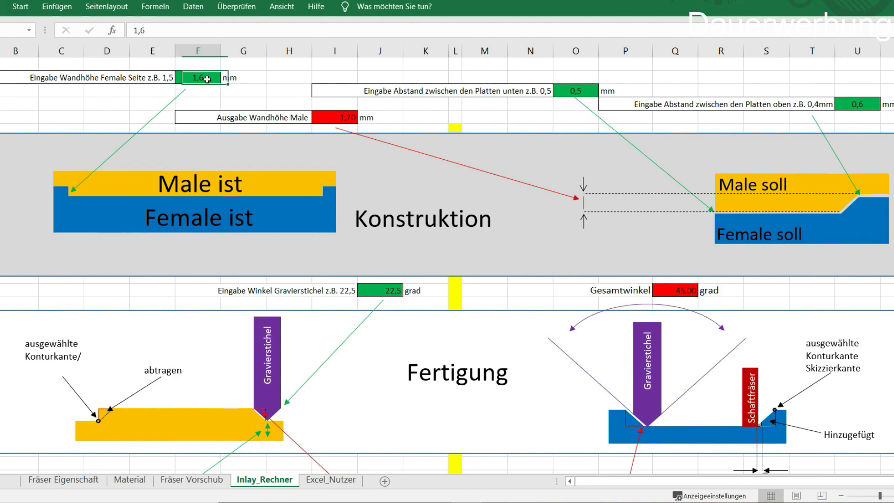
left_click(581, 79)
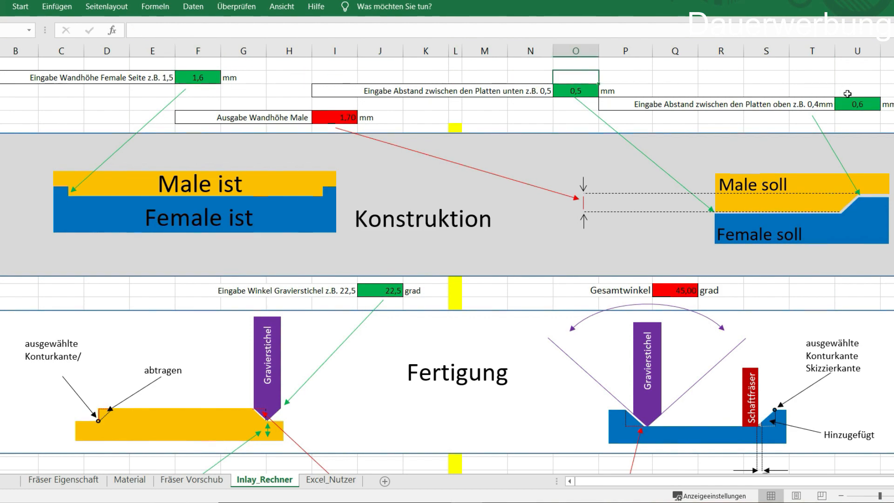
left_click(847, 95)
left_click(339, 121)
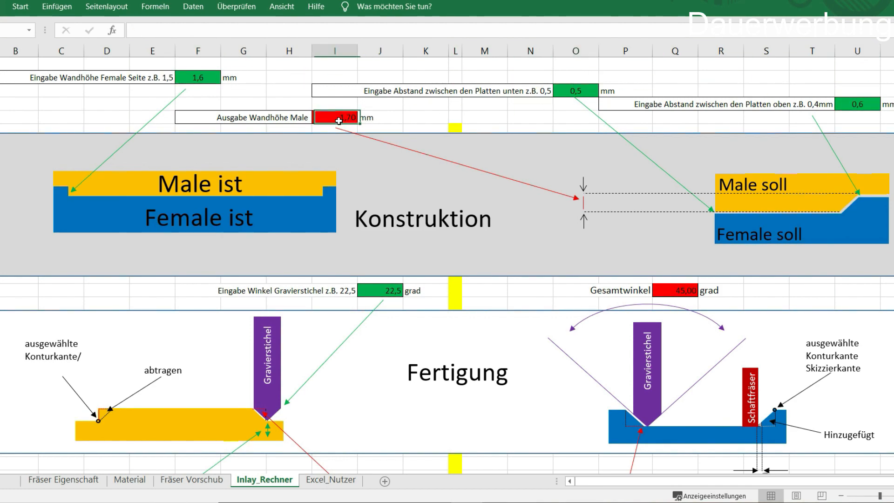
Step: Examine the radial and axial allowances for the engraving bit and end mill beneath the Fertigung diagrams
left_click(275, 59)
scroll(238, 436, "down", 3)
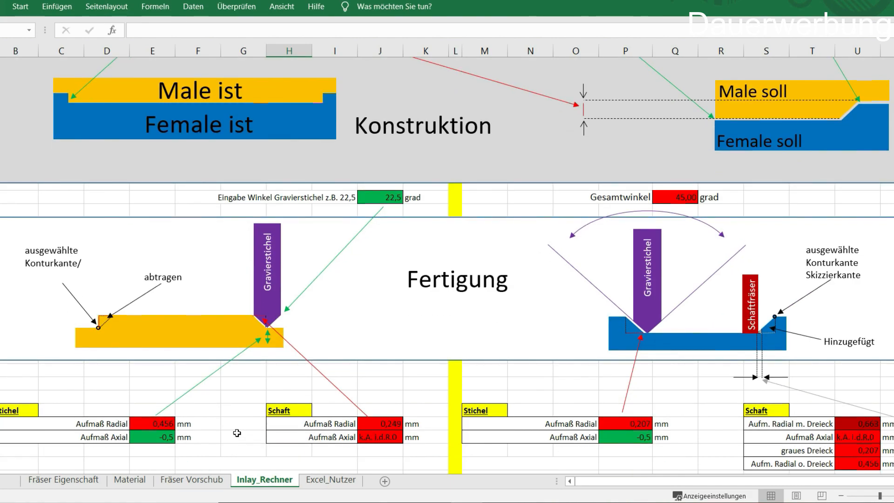
scroll(238, 425, "up", 3)
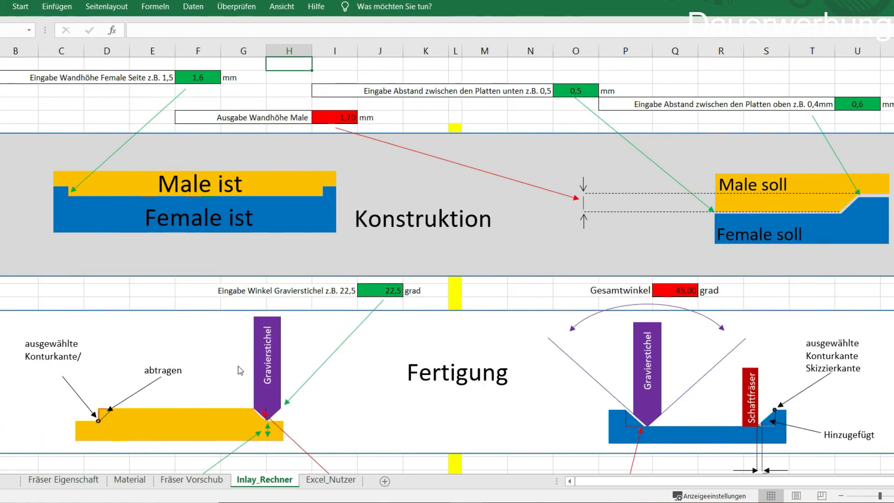
Step: Set the female side wall height on the Inlay_Rechner sheet to 2 mm
left_click(103, 78)
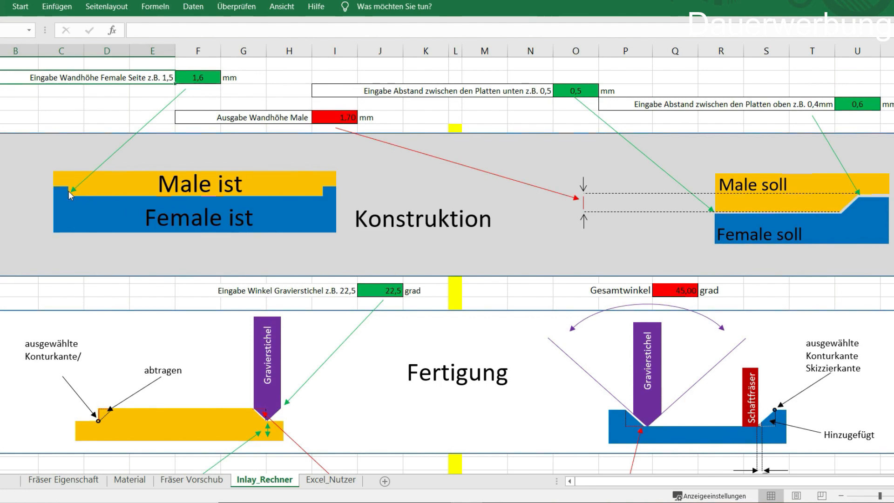
left_click(190, 73)
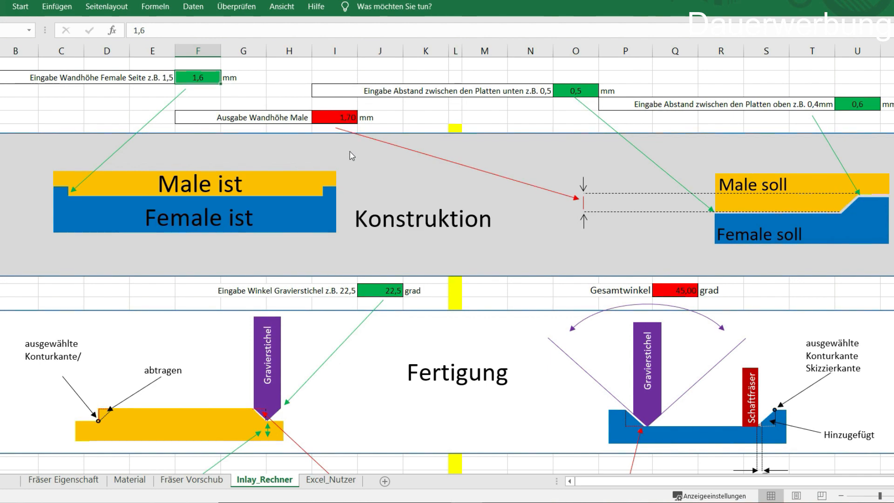
type("2")
key("Return")
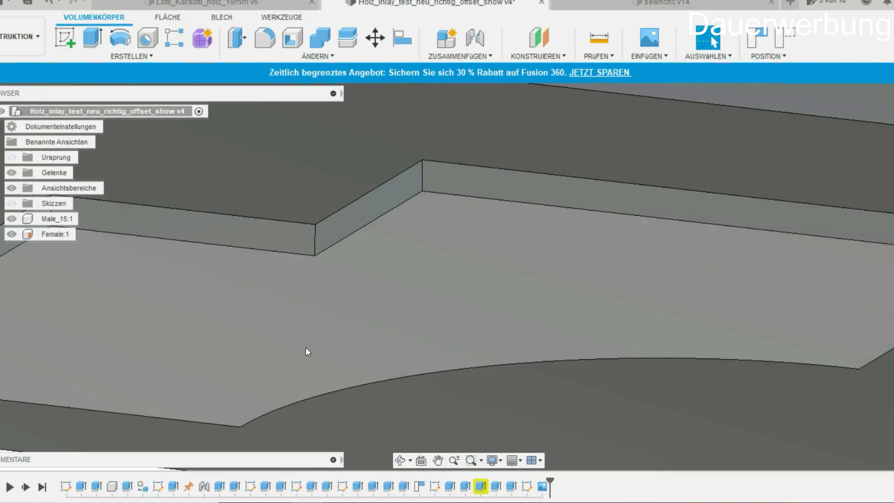
Step: Switch back to Fusion 360 and examine the inlay under the male plate and the pocket in the female block
scroll(257, 317, "up", 3)
scroll(258, 316, "down", 2)
middle_click_drag(239, 303, 297, 107)
scroll(297, 107, "up", 5)
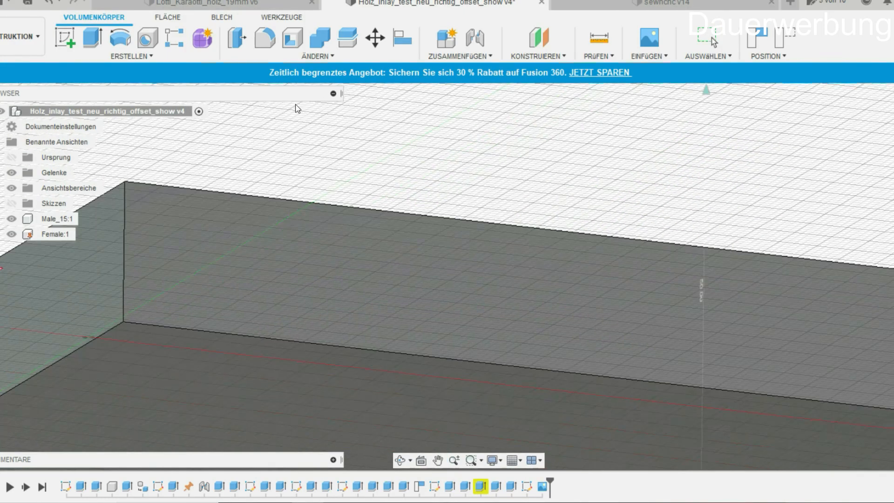
middle_click_drag(346, 274, 354, 301, "shift")
middle_click_drag(365, 200, 384, 419)
middle_click_drag(376, 274, 367, 354)
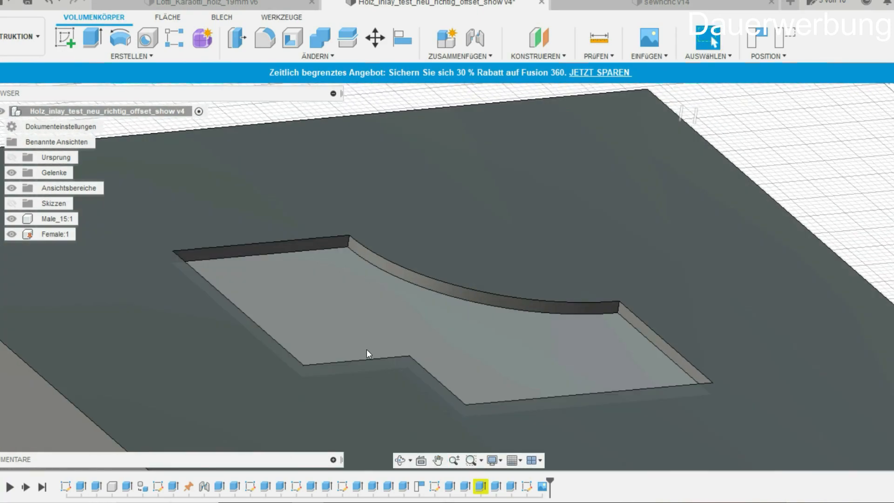
left_click(339, 261)
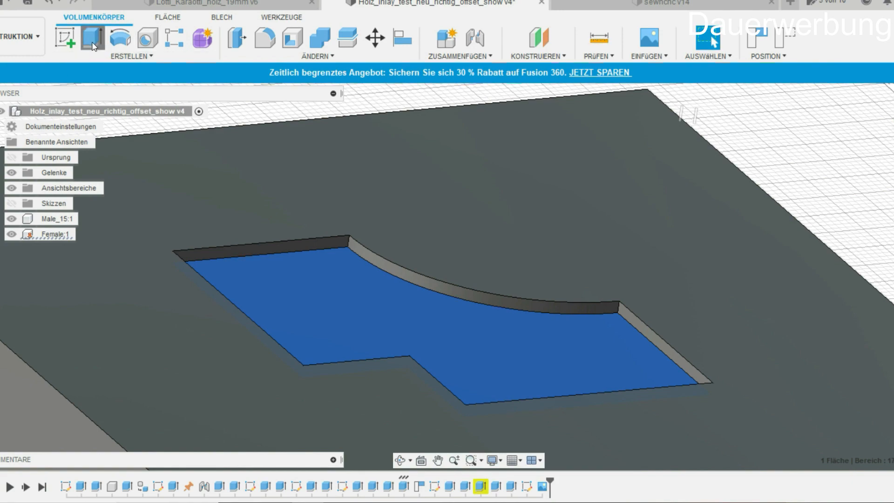
left_click(94, 47)
left_click(566, 267)
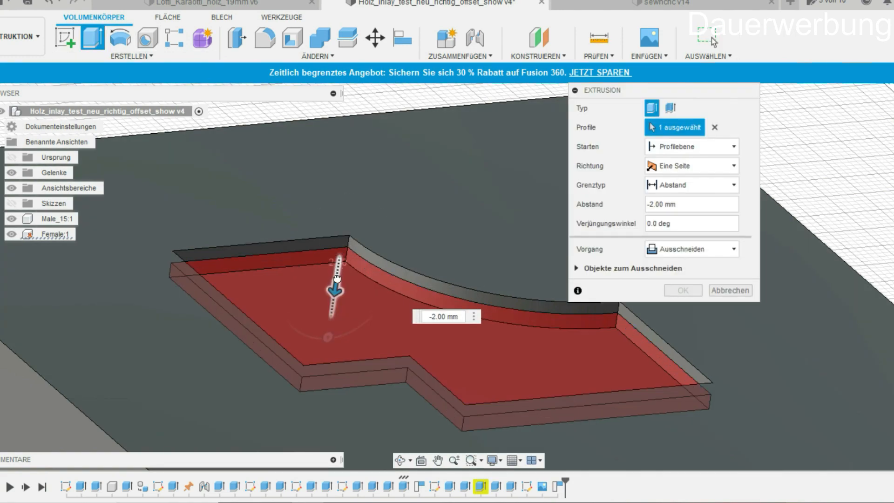
left_click_drag(337, 279, 340, 249)
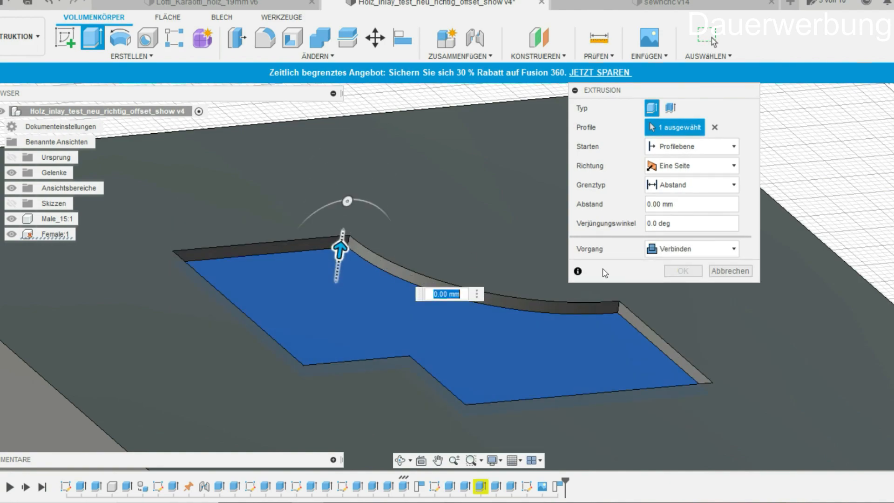
left_click(730, 270)
Step: Measure the length of the short vertical edge at the pocket's inner corner
scroll(350, 256, "up", 5)
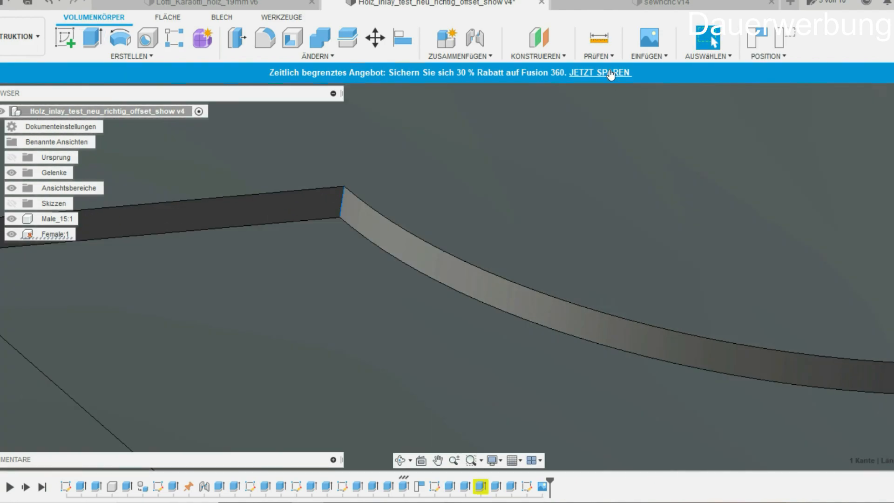
key("i")
left_click(345, 205)
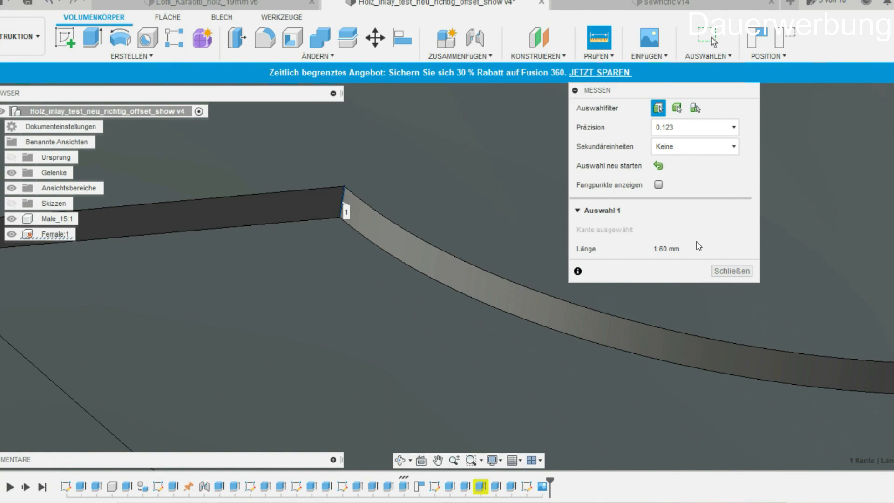
left_click(731, 271)
Step: Examine the side walls of the raised inlay on the underside of the male plate
scroll(738, 274, "down", 10)
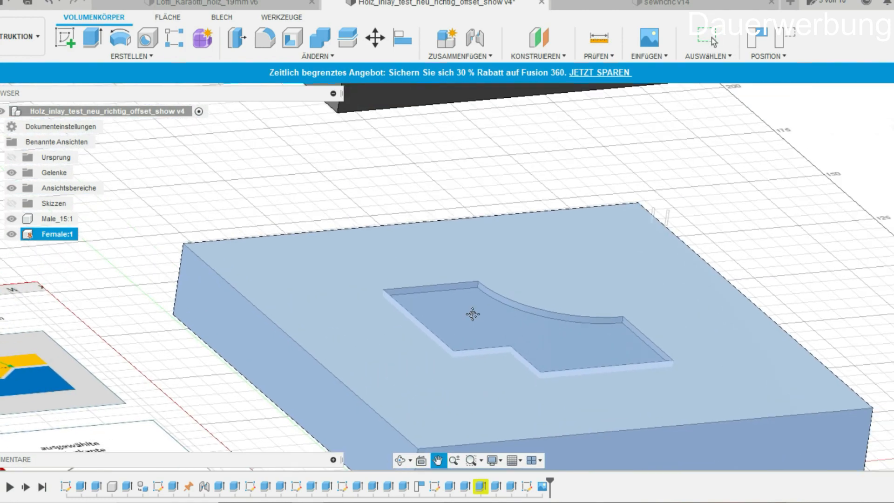
middle_click_drag(472, 315, 344, 414)
middle_click_drag(429, 260, 437, 209, "shift")
middle_click_drag(440, 157, 395, 446)
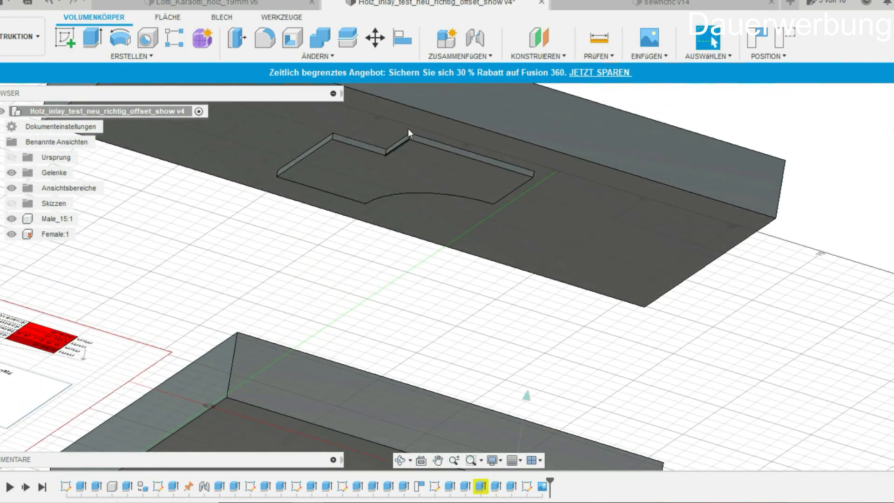
scroll(409, 133, "up", 6)
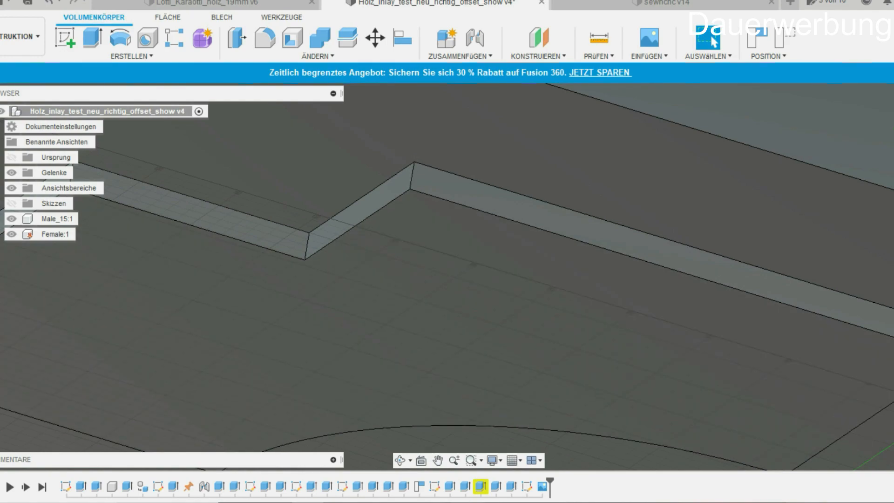
Step: Switch to Excel and set the female side wall height on the Inlay_Rechner sheet to 1,6 mm
left_click(396, 502)
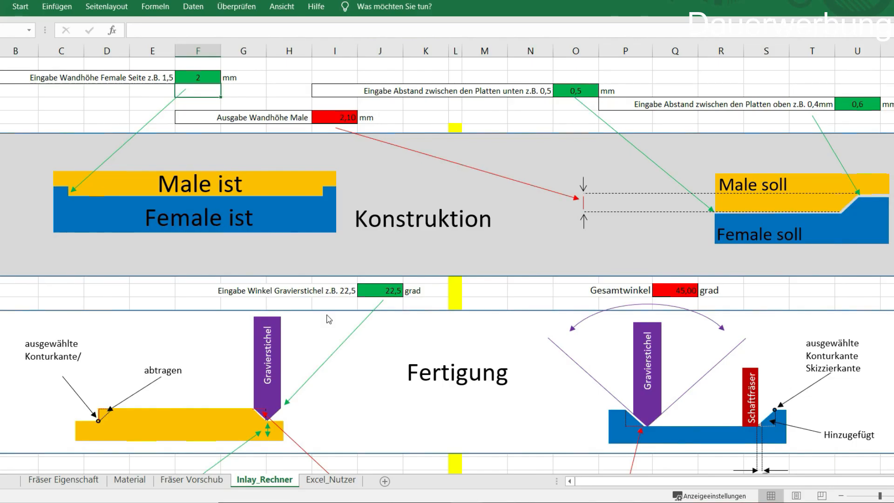
left_click(215, 78)
type("13")
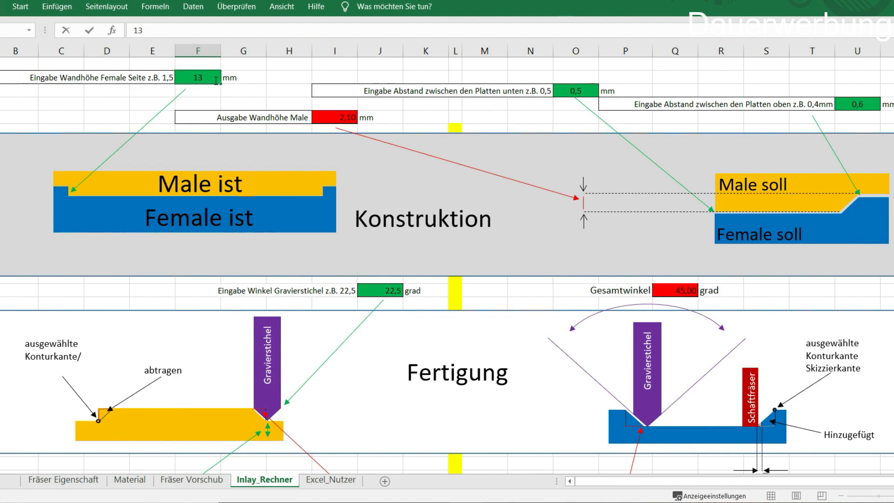
key("BackSpace")
type(",6")
key("Return")
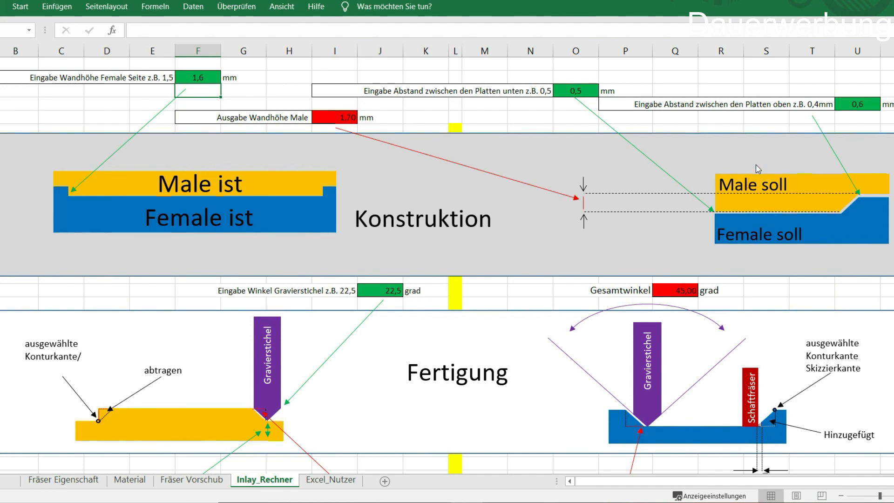
Step: Set both the lower and the upper distance between the plates to 0 mm and check the male wall height output
left_click(581, 93)
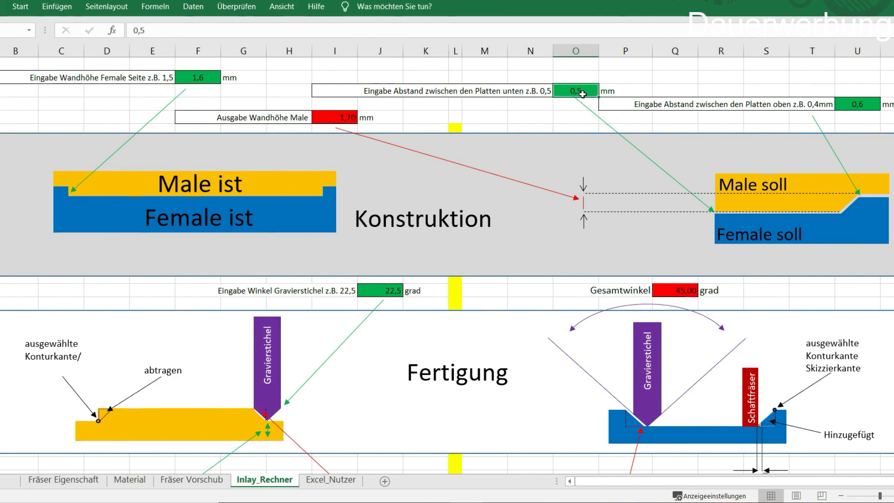
type("0")
left_click(860, 103)
type("0")
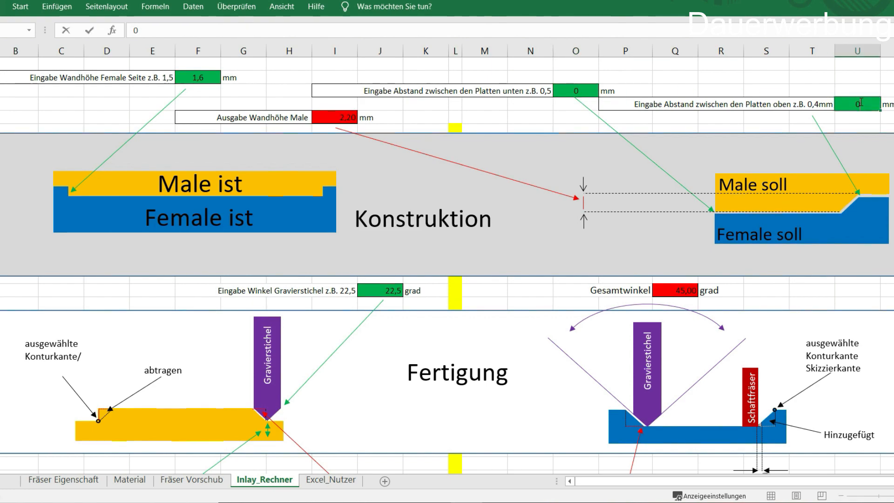
key("Return")
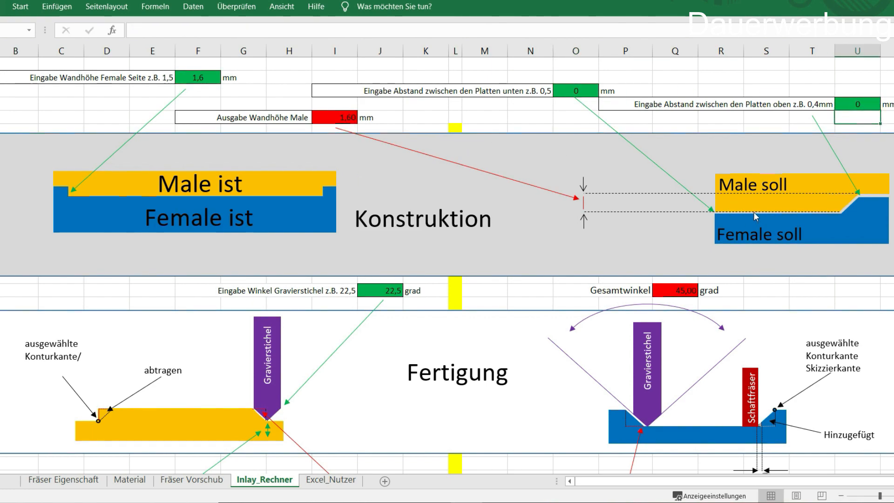
left_click(339, 118)
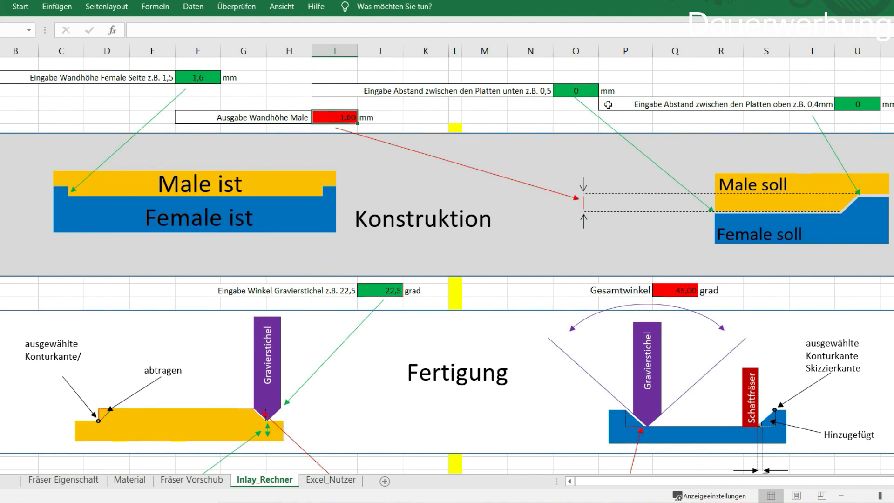
Step: Set the lower and the upper distance between the plates to 0,5 mm each
left_click(583, 91)
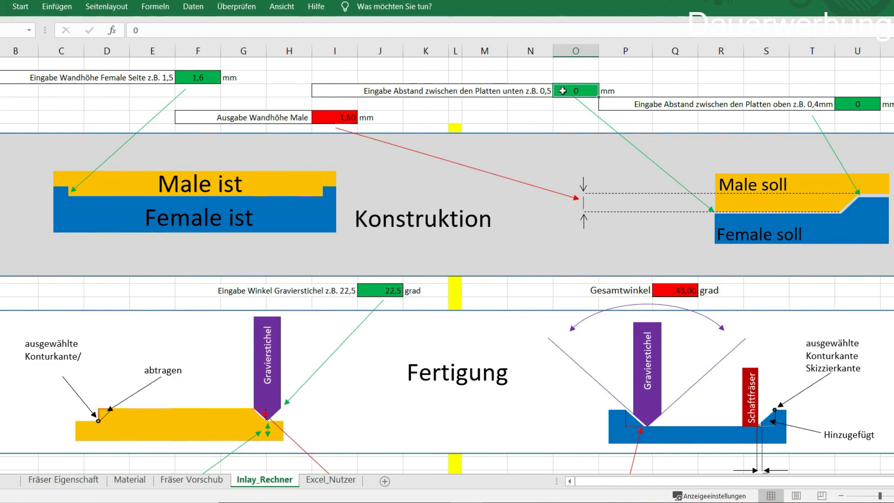
type("0,5")
key("Return")
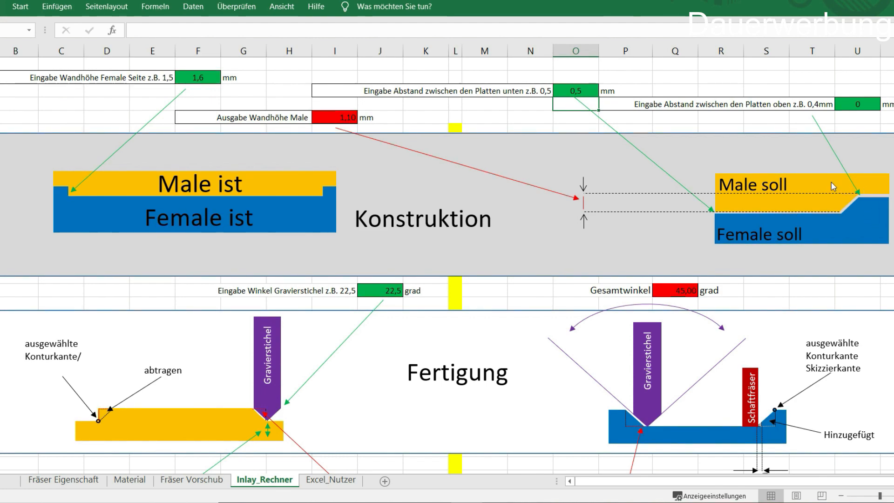
left_click(857, 99)
type("0,5")
key("Return")
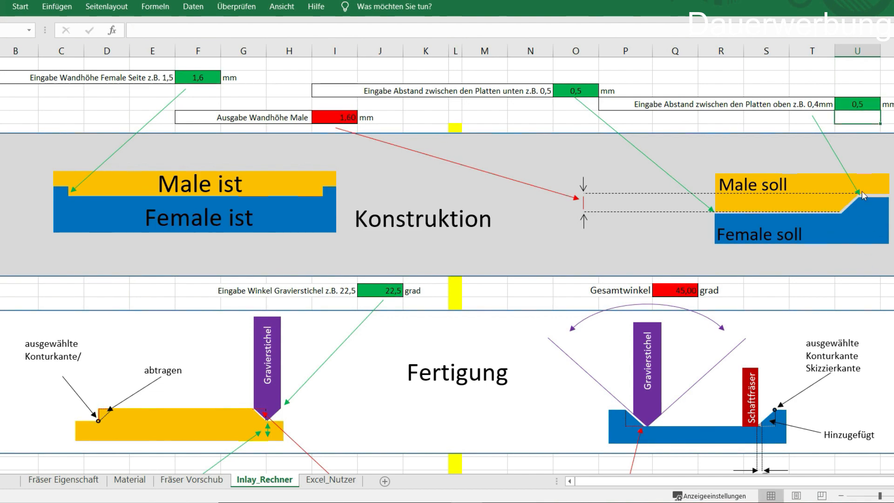
Step: Set the upper distance between the plates to 0,7 mm and check the male wall height output
left_click(852, 104)
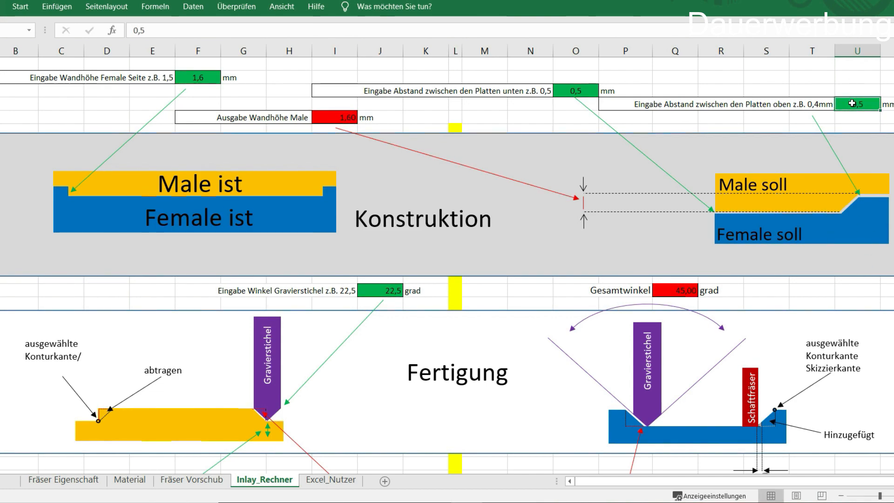
type("0,7")
key("Return")
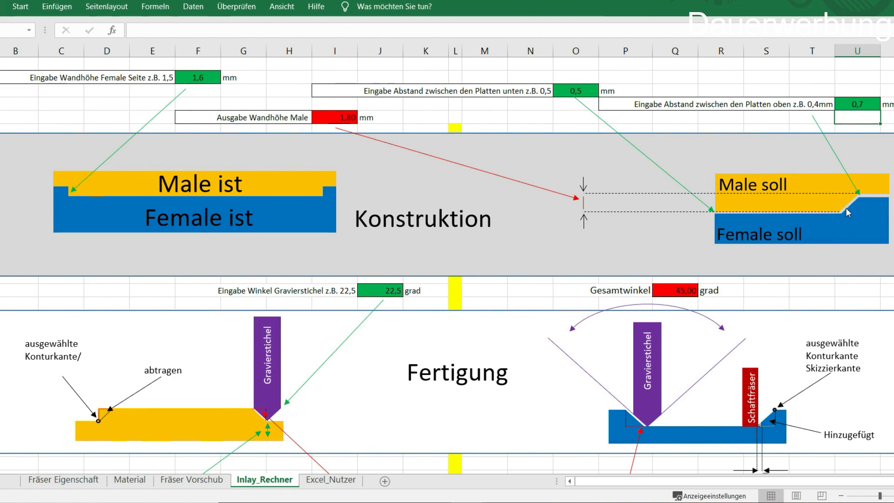
left_click(855, 103)
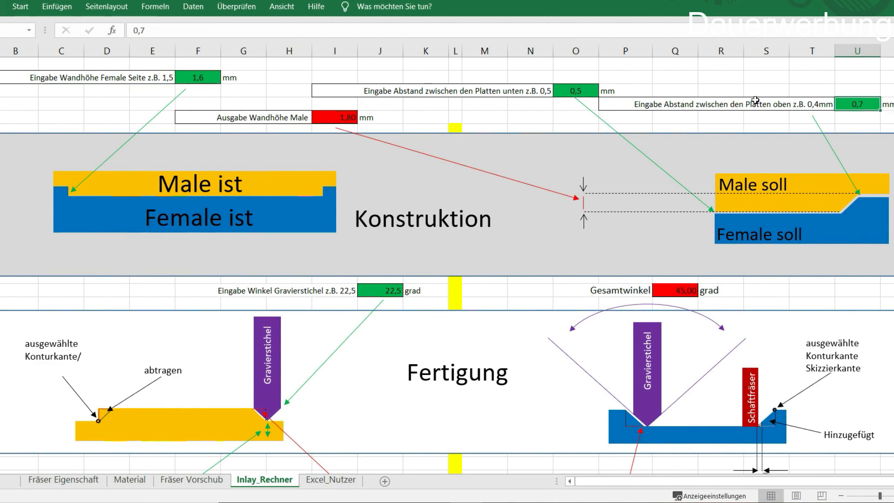
left_click(339, 113)
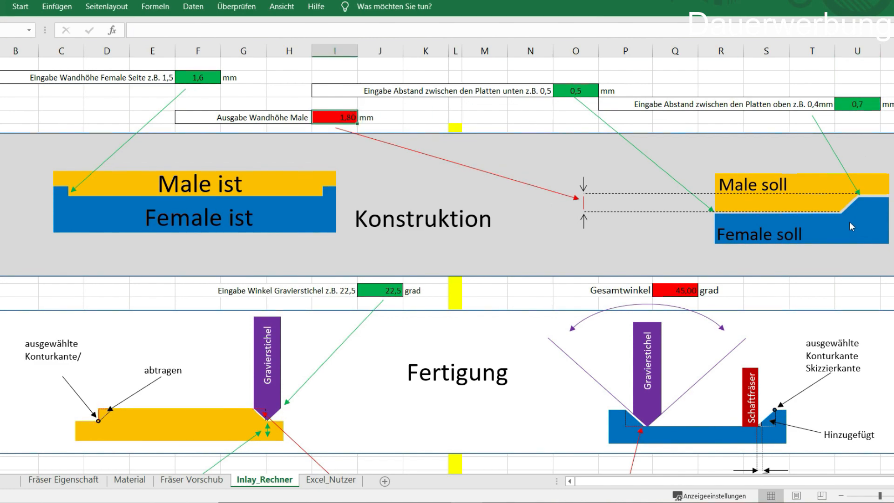
Step: Set the upper distance between the plates to 0,6 mm and check the male wall height output
left_click(856, 103)
type("0,6")
key("Return")
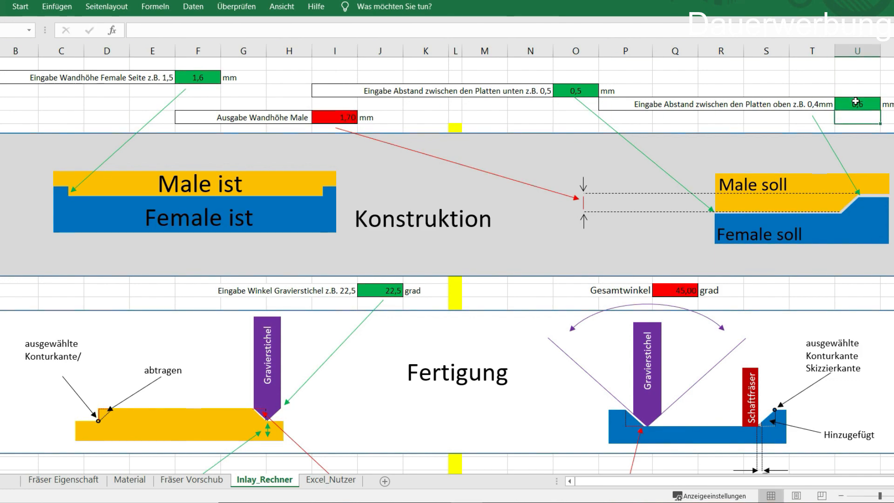
left_click(855, 106)
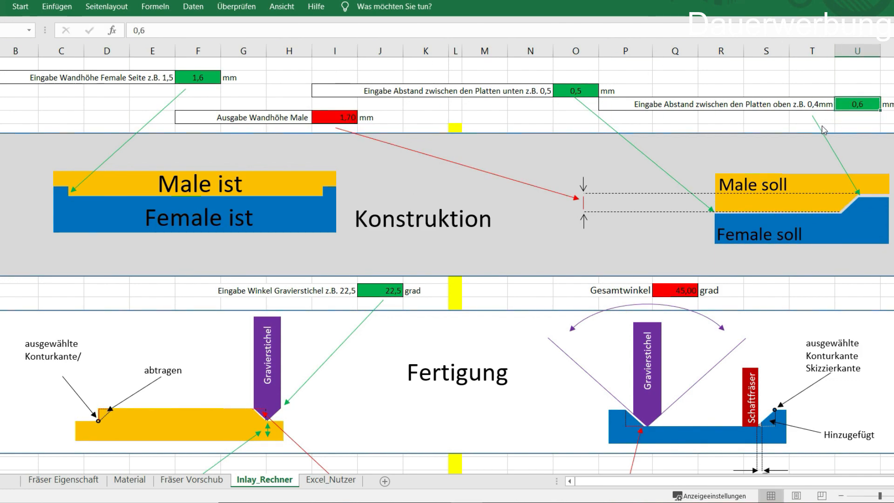
left_click(350, 115)
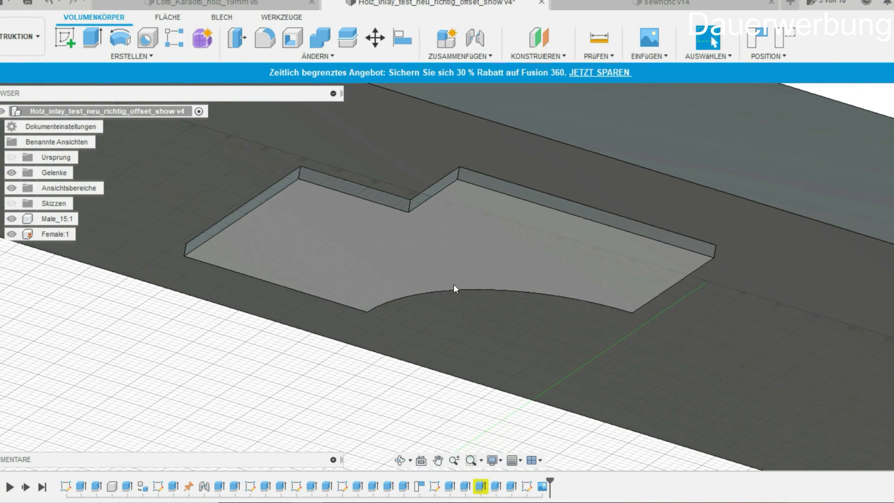
left_click(248, 243)
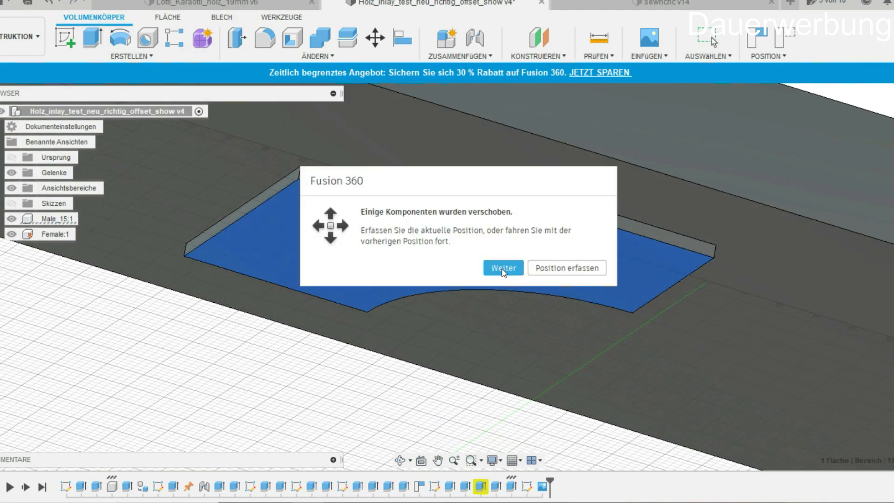
left_click(499, 268)
key("e")
left_click_drag(454, 272, 449, 293)
left_click(729, 271)
Step: Measure the length of the short vertical edge at a corner of the raised inlay under the male plate in Fusion 360
left_click(599, 40)
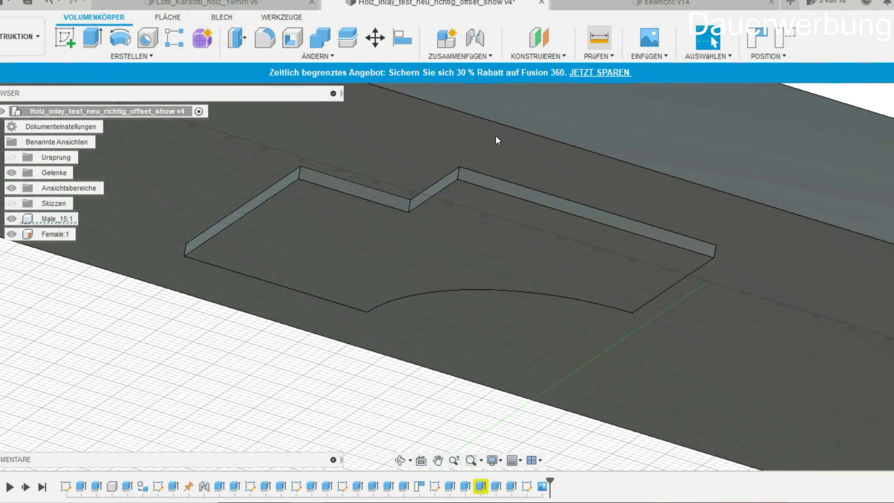
scroll(458, 174, "up", 4)
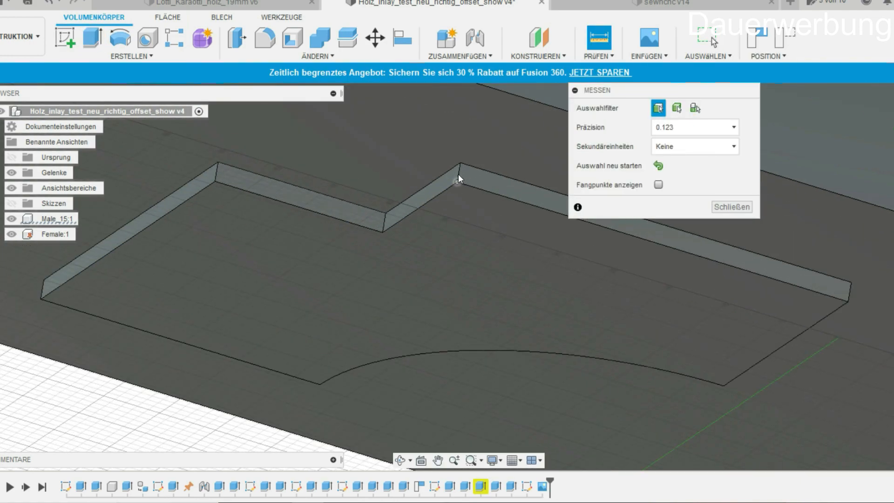
left_click(458, 174)
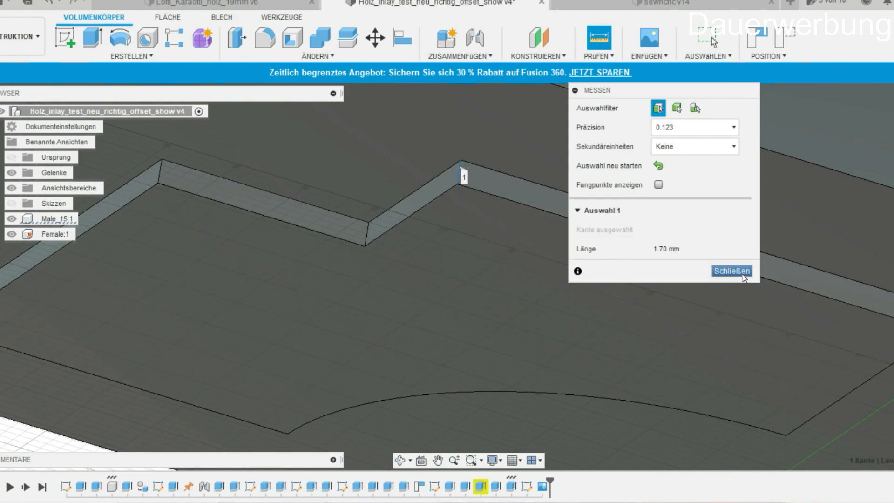
left_click(742, 274)
Step: Examine the male wall height output in the calculator image placed beside the model
scroll(577, 400, "down", 4)
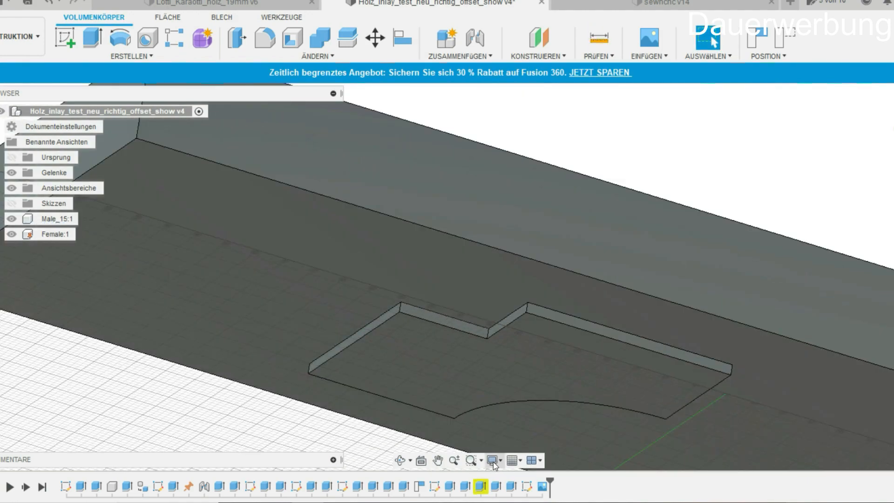
scroll(508, 325, "down", 4)
mouse_move(479, 386)
middle_mouse_down()
mouse_move(469, 409)
mouse_move(475, 165)
middle_mouse_up()
mouse_move(517, 261)
middle_mouse_down("shift")
mouse_move(437, 289)
mouse_move(404, 317)
middle_mouse_up("shift")
mouse_move(187, 200)
middle_mouse_down()
mouse_move(519, 348)
mouse_move(489, 400)
mouse_move(510, 403)
middle_mouse_up()
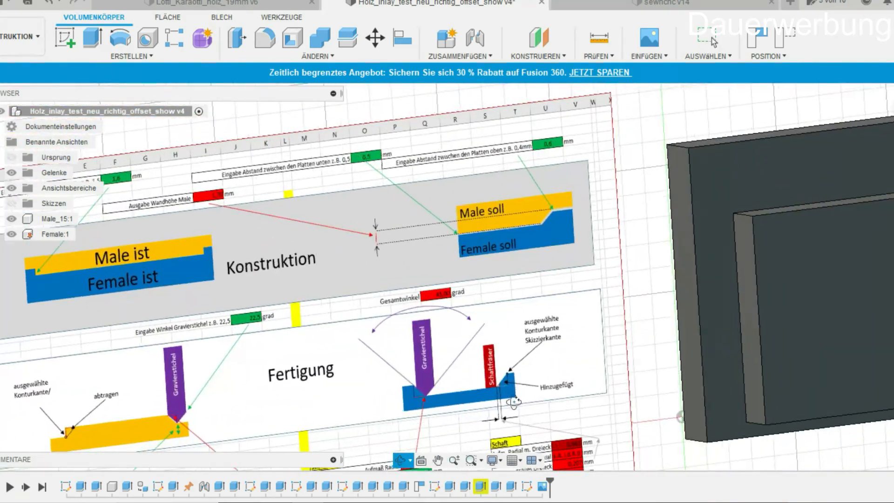
scroll(403, 153, "up", 5)
middle_click_drag(307, 248, 726, 185)
scroll(473, 178, "down", 1)
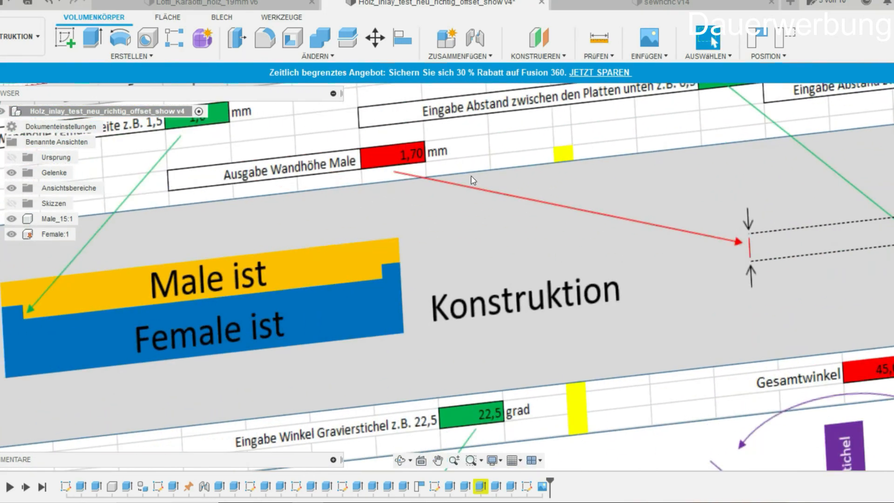
middle_click_drag(436, 275, 652, 360)
scroll(765, 355, "down", 5)
Step: Examine the pocket in the female block and compare it with the inlay under the male plate
mouse_move(785, 364)
middle_mouse_down()
mouse_move(369, 261)
mouse_move(321, 258)
middle_mouse_up()
mouse_move(703, 342)
middle_mouse_down("shift")
mouse_move(627, 235)
mouse_move(679, 210)
mouse_move(629, 182)
middle_mouse_up("shift")
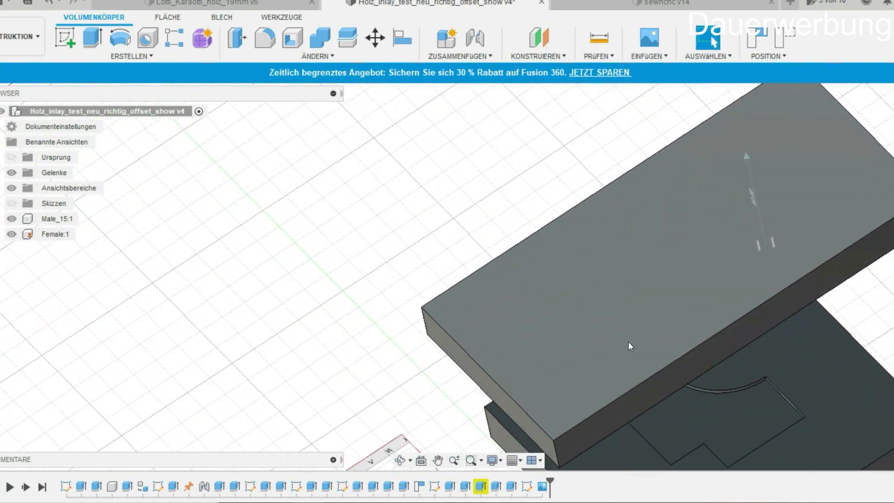
middle_click_drag(629, 345, 363, 347)
middle_click_drag(410, 377, 333, 361, "shift")
middle_click_drag(411, 398, 537, 372)
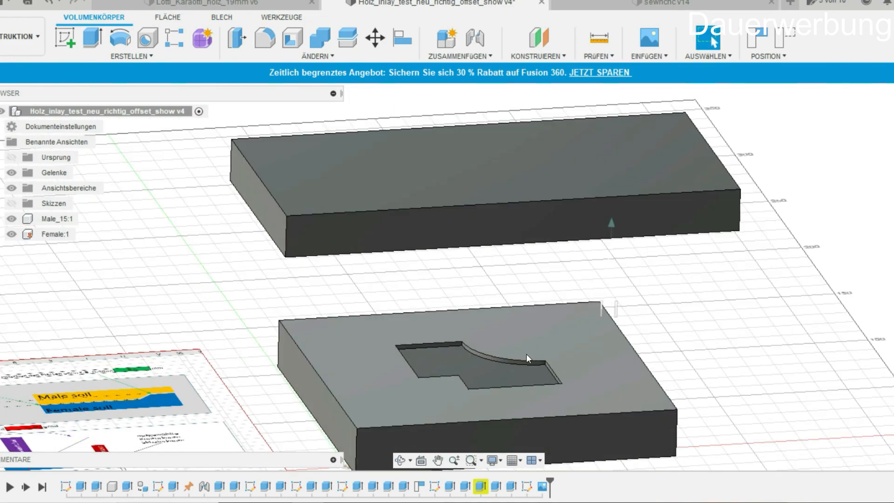
left_click(489, 370)
scroll(464, 356, "up", 4)
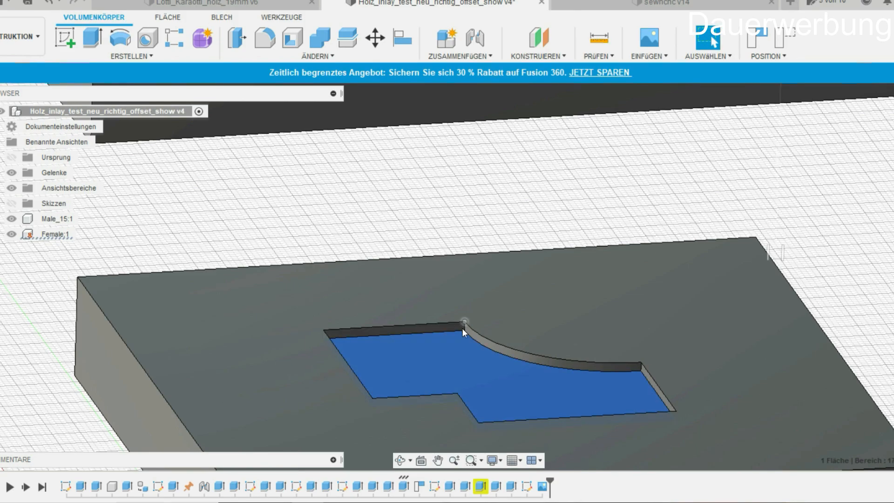
mouse_move(568, 254)
middle_mouse_down("shift")
mouse_move(569, 205)
mouse_move(561, 237)
middle_mouse_up("shift")
middle_click_drag(561, 237, 536, 502)
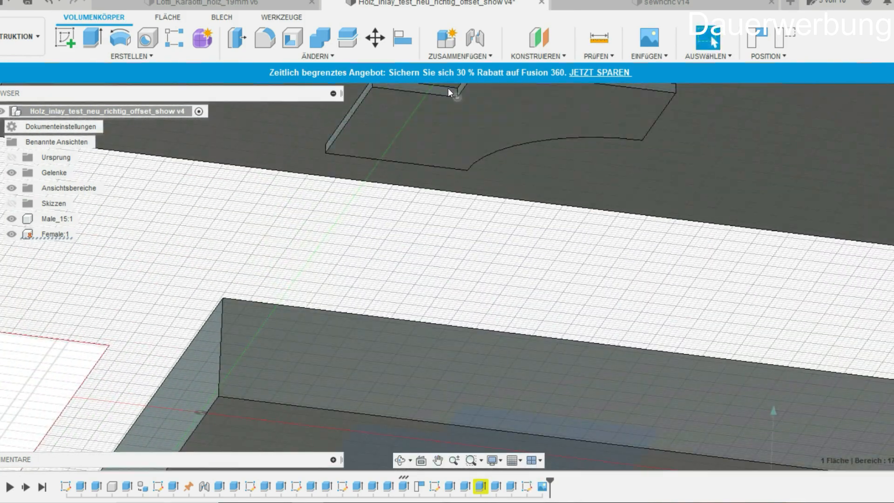
left_click(450, 113)
scroll(442, 337, "down", 4)
middle_click_drag(441, 337, 521, 252)
middle_click_drag(522, 251, 629, 435, "shift")
left_click(628, 435)
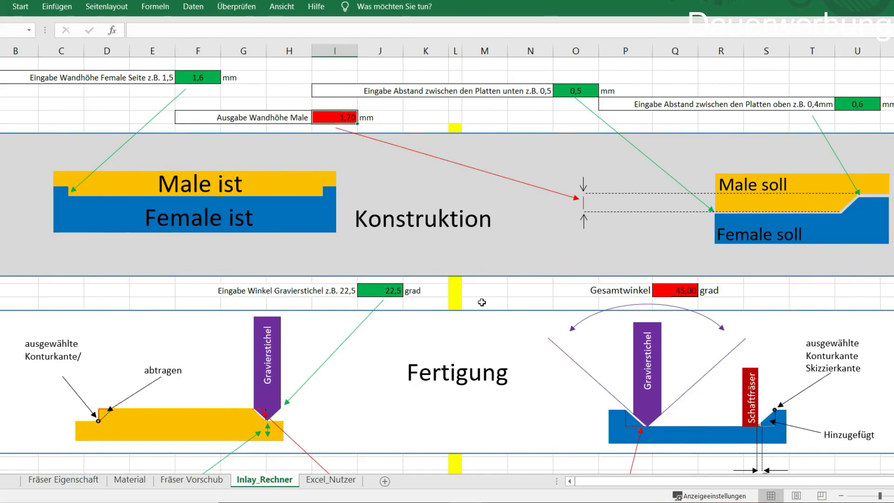
Step: Set the engraving bit angle to 45 degrees and check the total angle output
left_click(483, 302)
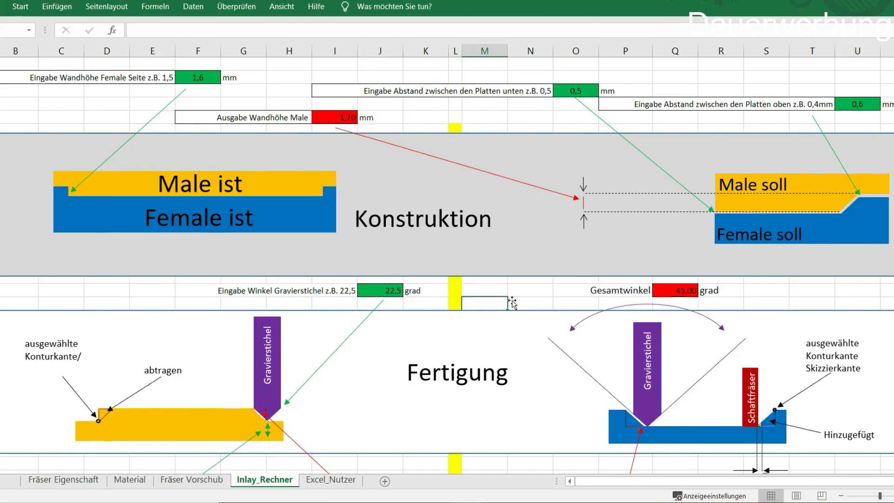
left_click(390, 293)
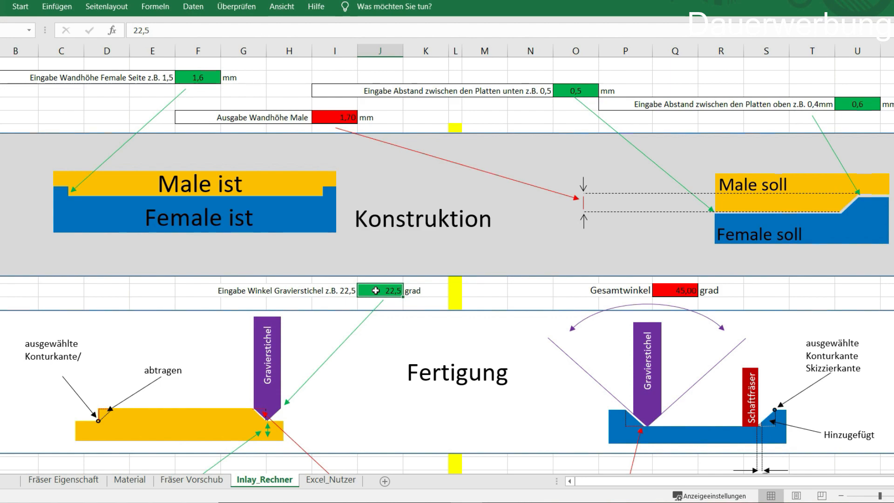
type("45")
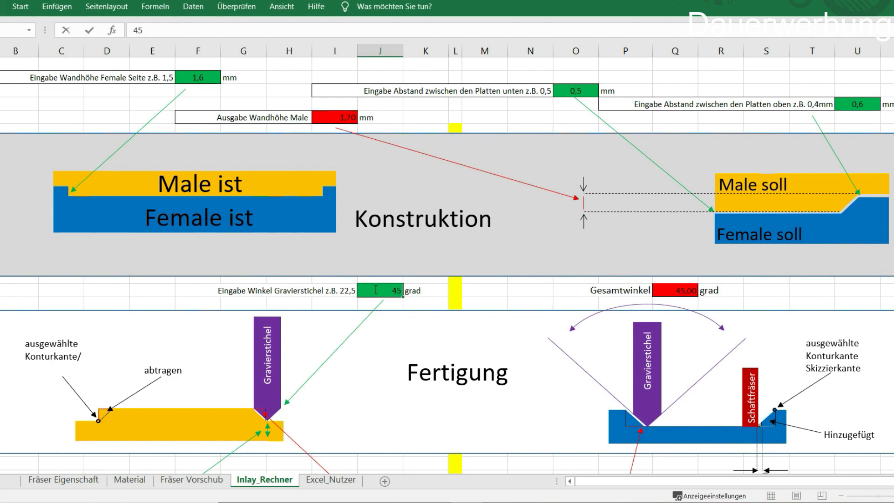
key("Return")
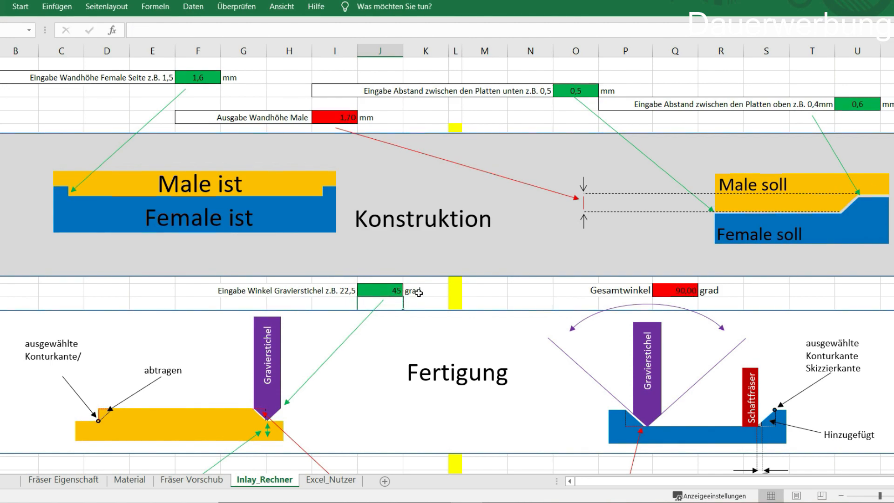
left_click(674, 292)
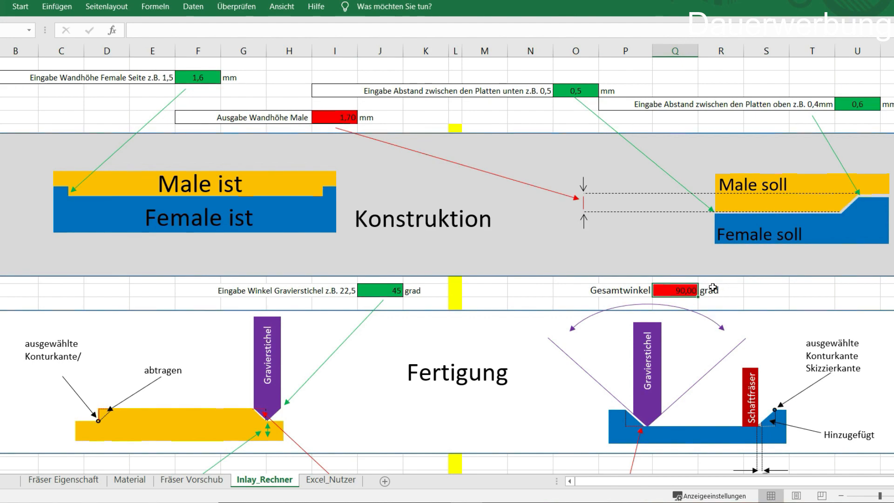
Step: Set the engraving bit angle back to 22,5 degrees and view the allowance tables below the Fertigung drawing
left_click(371, 290)
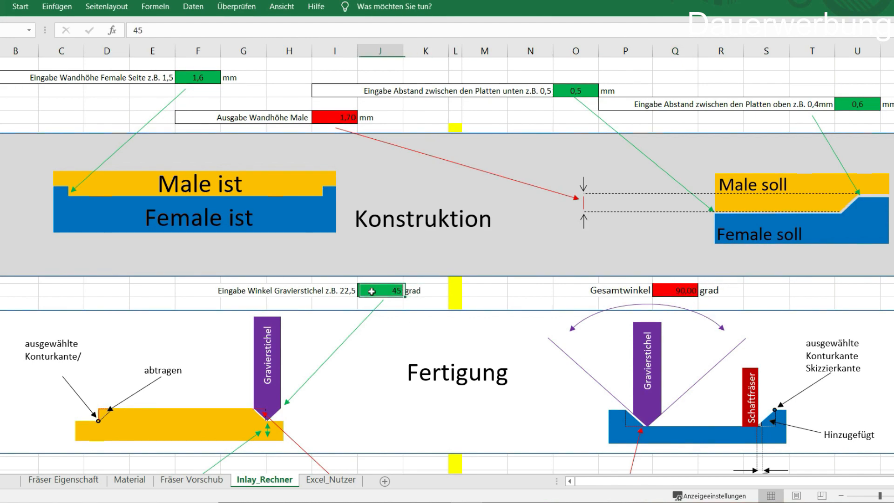
type("22,5")
key("Return")
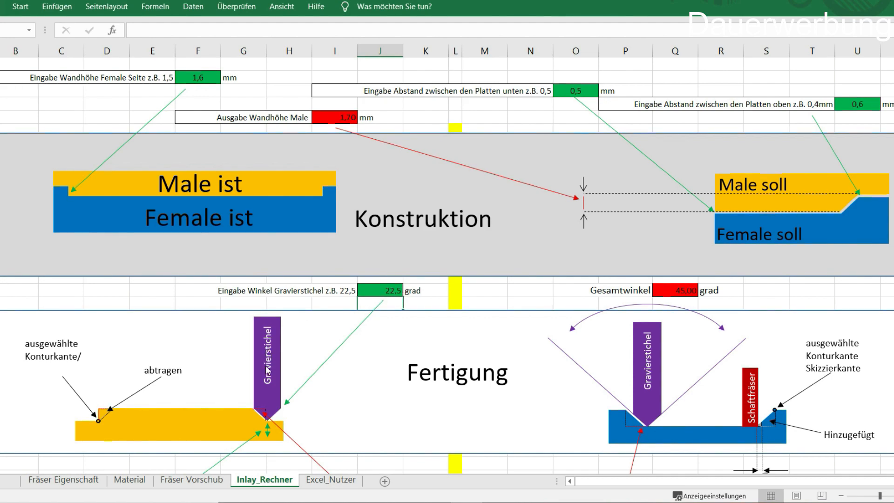
scroll(344, 310, "down", 1)
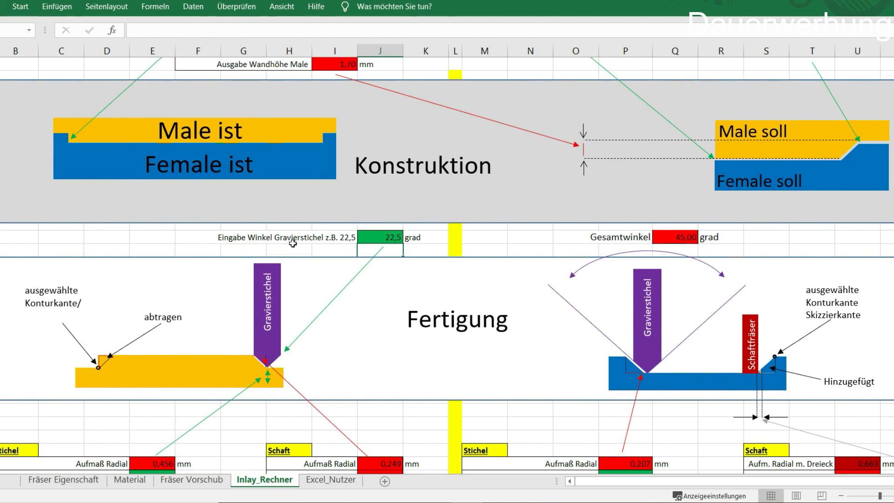
scroll(419, 277, "down", 3)
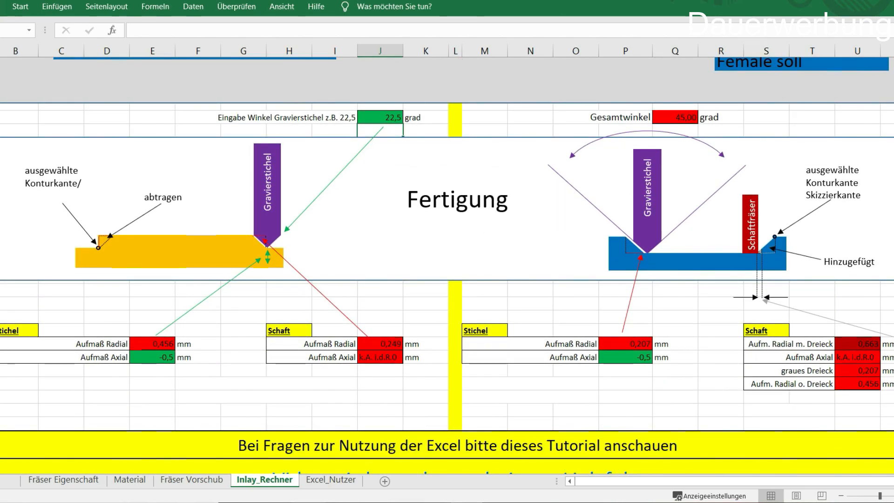
Step: Switch to the manufacturing workspace in Fusion 360 and hide the Male_15 component so only the female block is shown
key("alt+Tab")
left_click(21, 37)
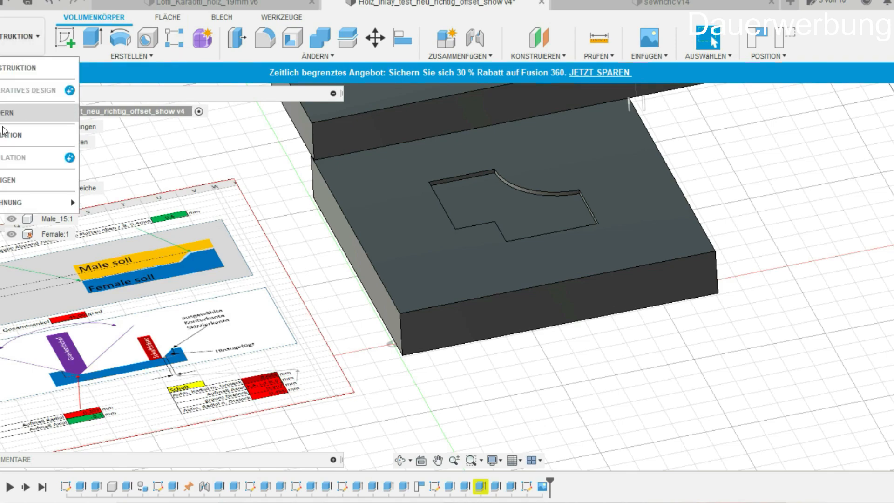
left_click(28, 180)
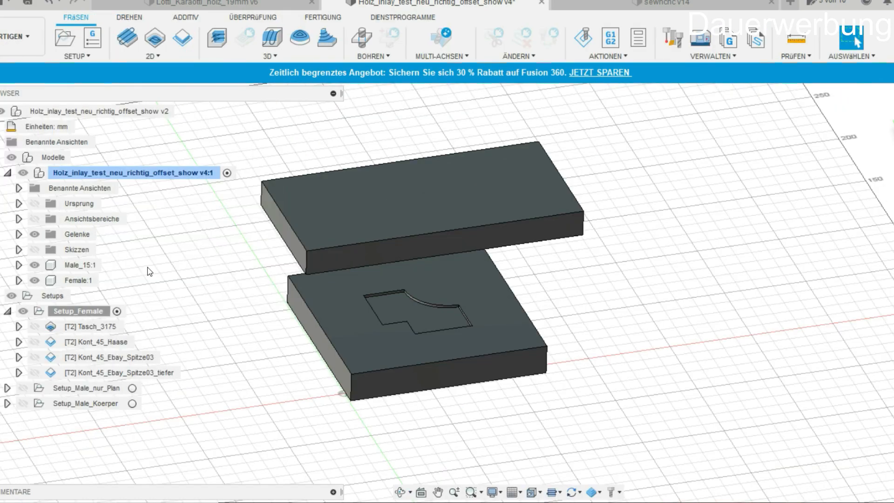
left_click(34, 264)
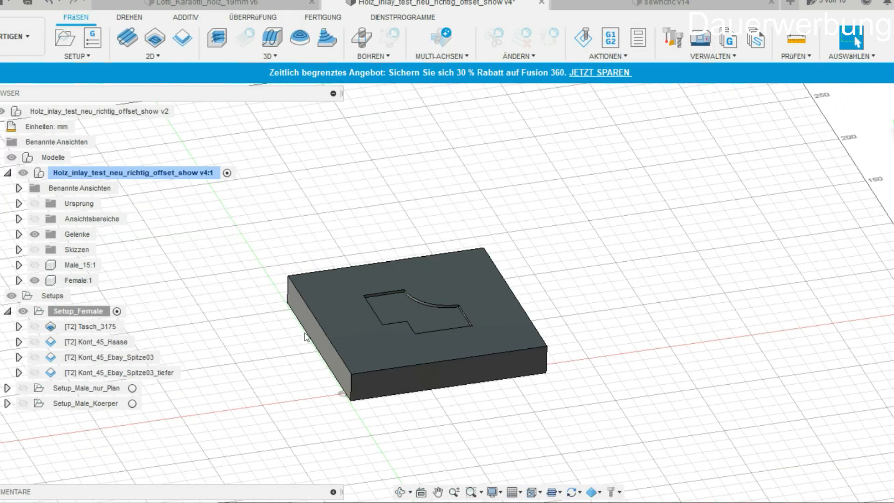
scroll(361, 279, "up", 4)
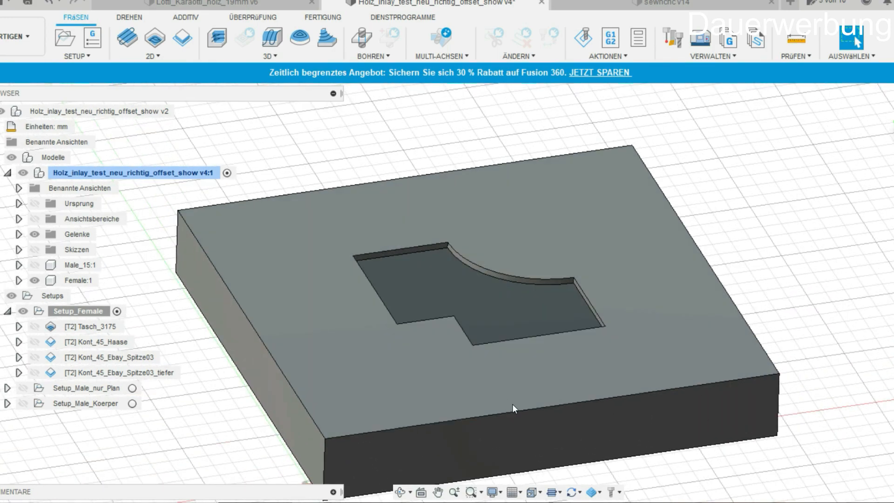
middle_click_drag(419, 401, 355, 377)
scroll(355, 376, "up", 1)
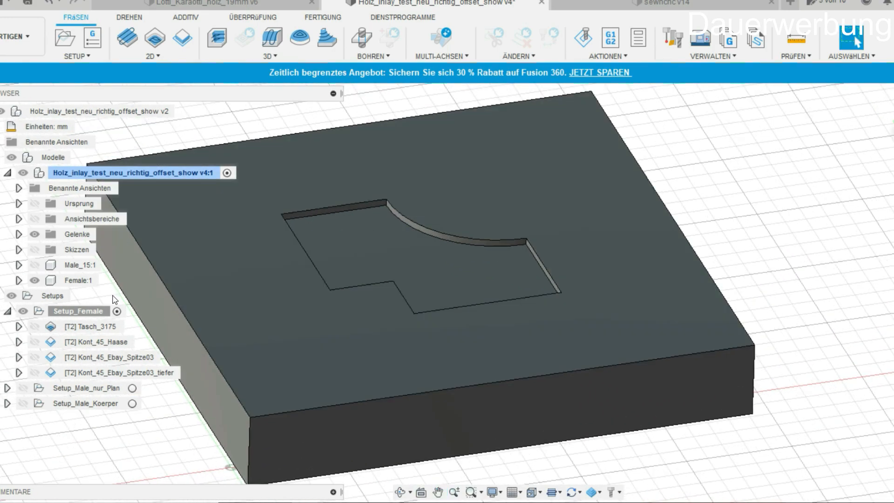
Step: Inspect the Setup_Female setup and its Tasch_3175 pocket and Kont_45_Haase contour toolpaths in the female pocket
left_click(80, 312)
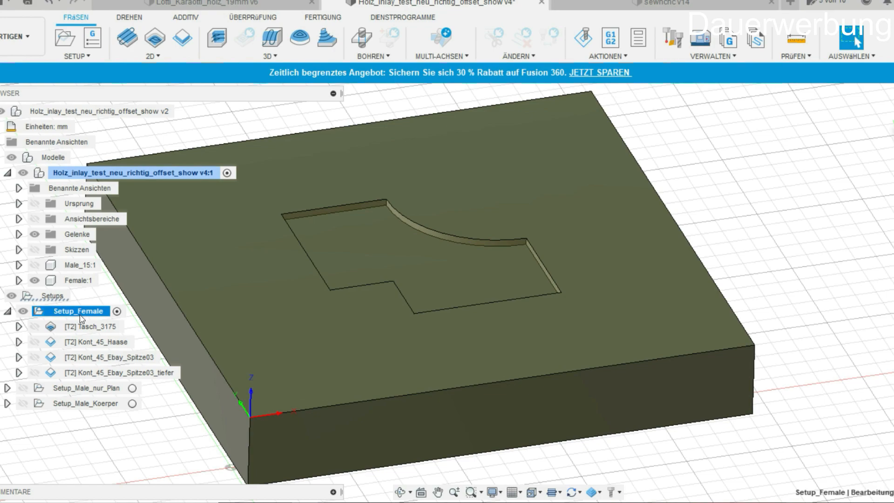
left_click(84, 327)
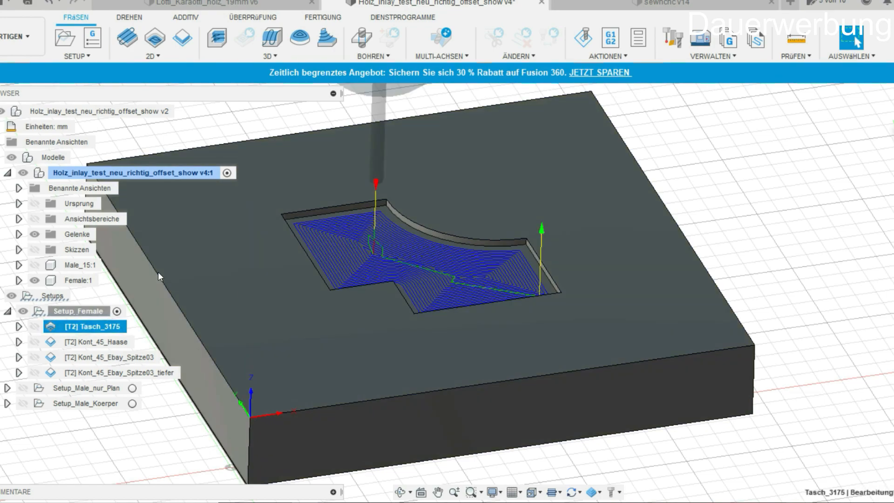
scroll(345, 253, "up", 5)
middle_click_drag(403, 272, 407, 307)
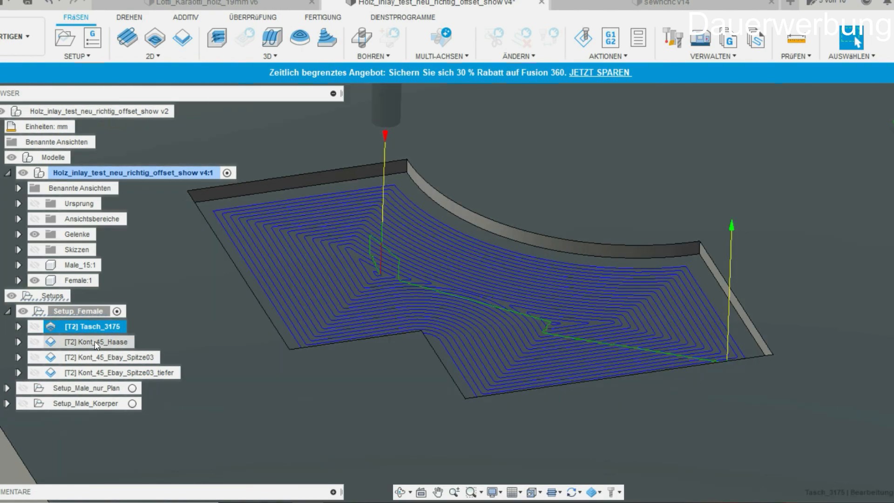
left_click(112, 343)
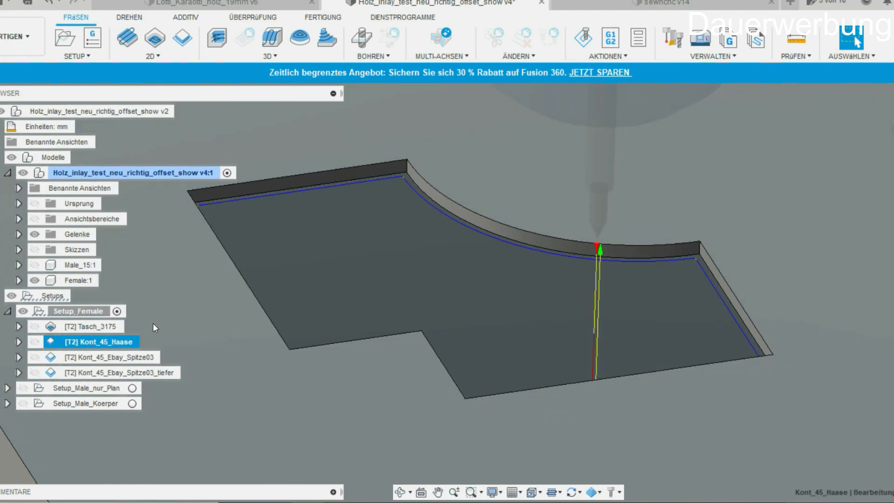
Step: Open the Tasch_3175 pocket operation for editing and review its tool, pocket geometry and heights
double_click(91, 326)
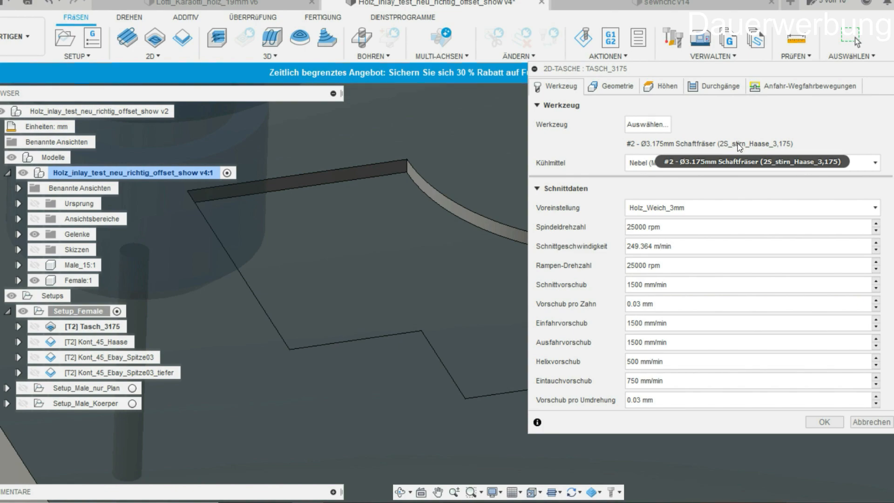
left_click(611, 93)
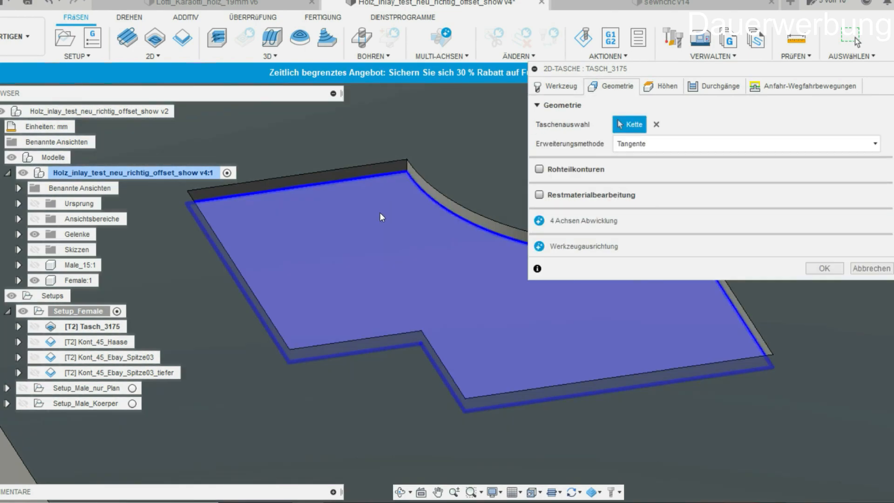
left_click(665, 90)
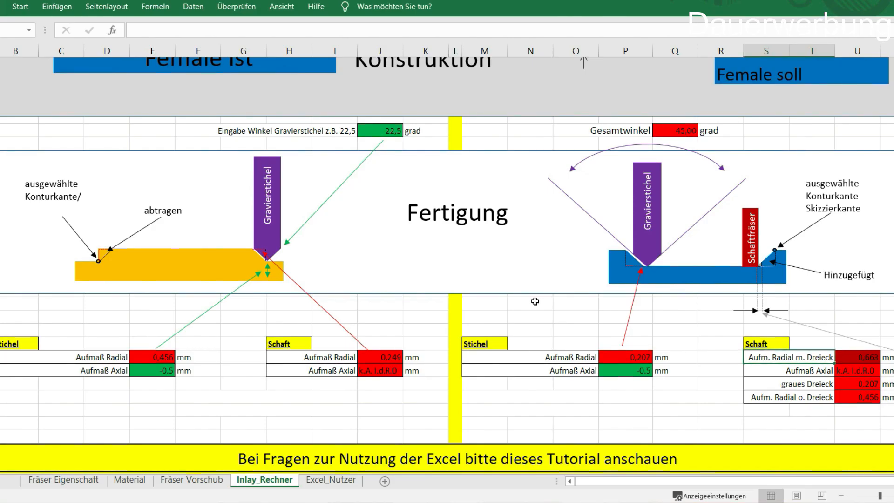
Step: Switch to Excel and examine the end mill's radial allowance with triangle for the female side in the Inlay_Rechner sheet
scroll(519, 279, "down", 1)
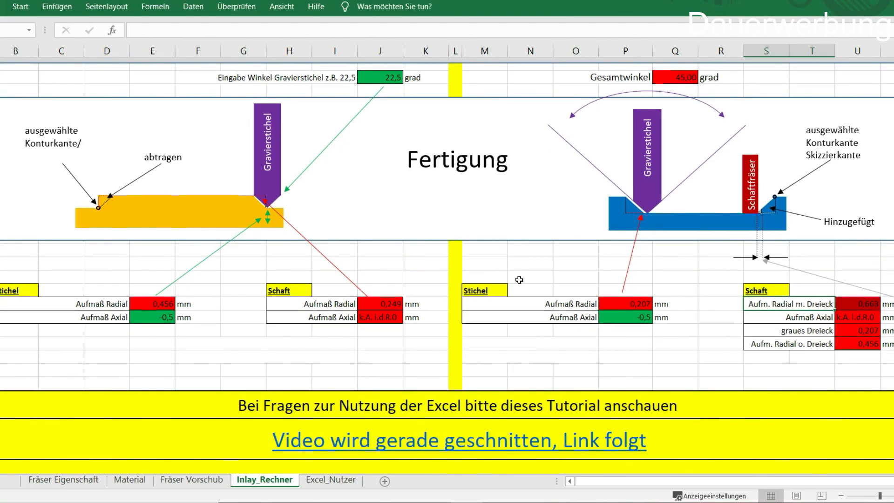
scroll(516, 279, "up", 3, "ctrl")
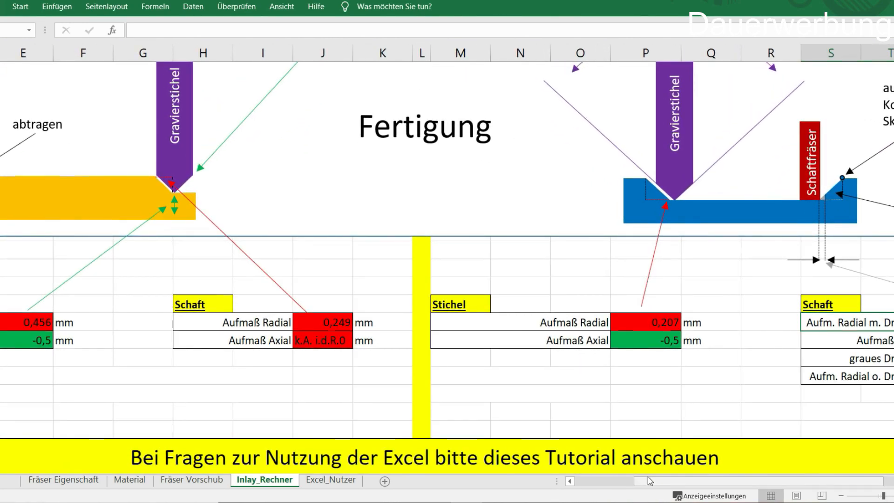
left_click_drag(650, 481, 694, 481)
scroll(642, 232, "up", 1)
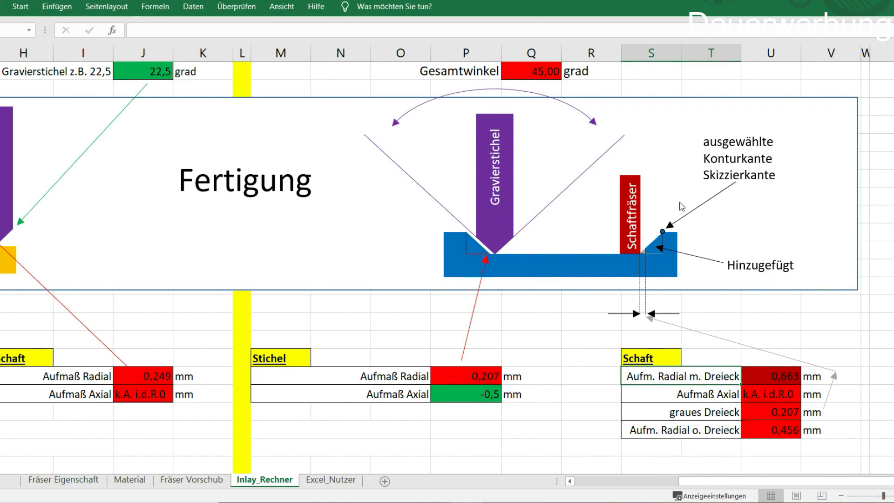
left_click(764, 376)
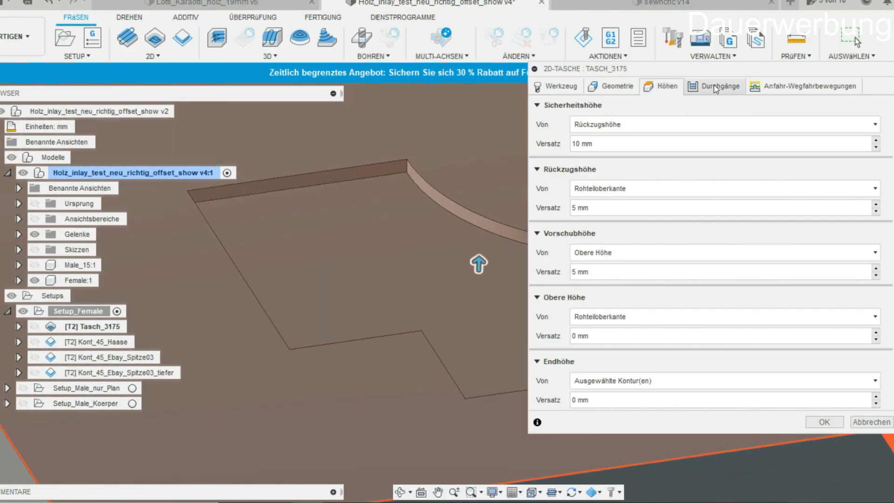
Step: Back in Fusion 360, review the passes, stock allowance and lead-in settings of Tasch_3175, and close the operation
left_click(713, 85)
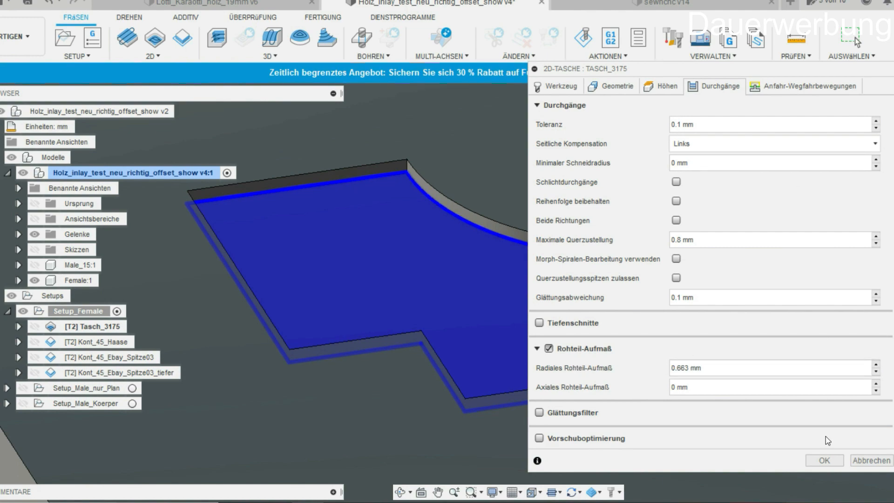
left_click(796, 87)
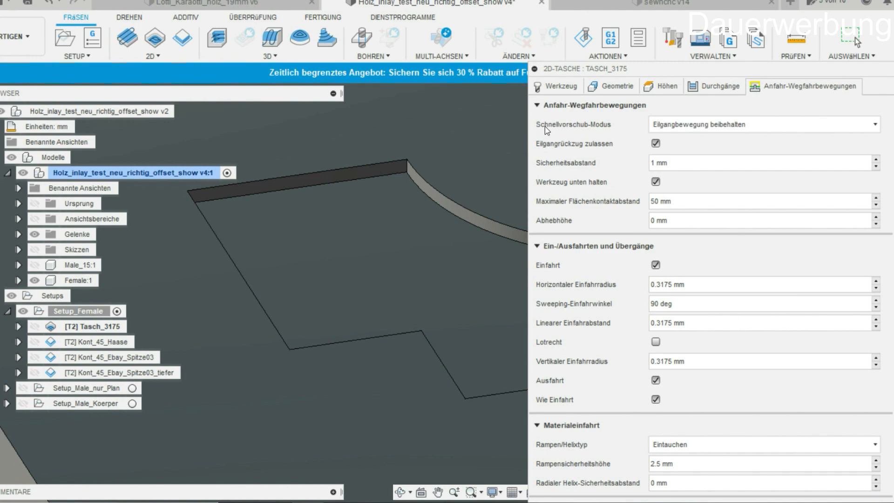
scroll(547, 131, "down", 3)
left_click(831, 452)
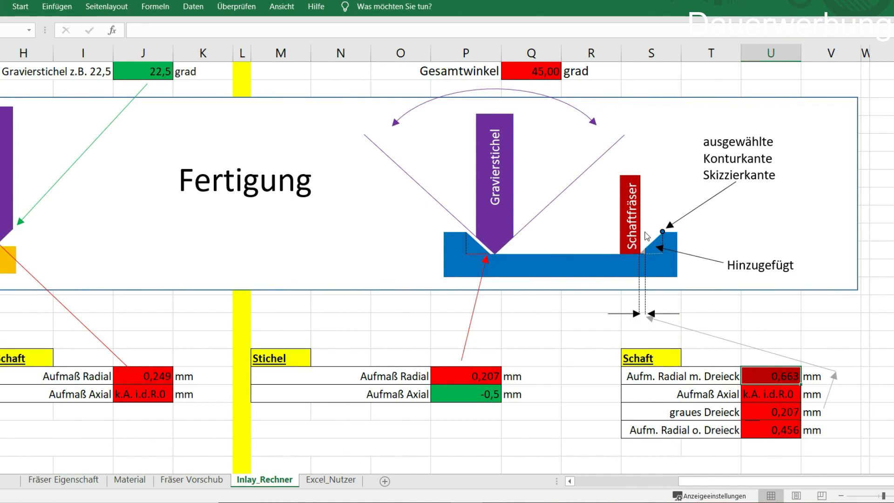
Step: Compare the plate gaps in the Konstruktion drawing with the end mill position in the Fertigung drawing in Excel
scroll(647, 235, "up", 5)
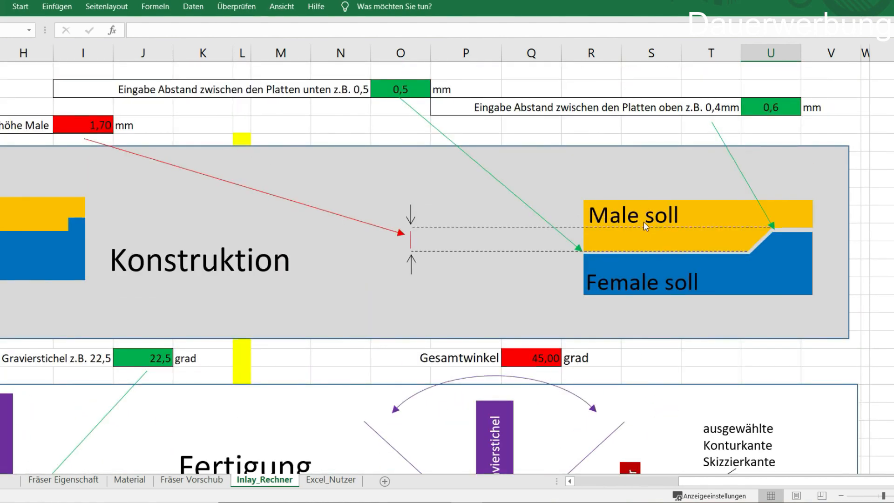
scroll(642, 229, "down", 2)
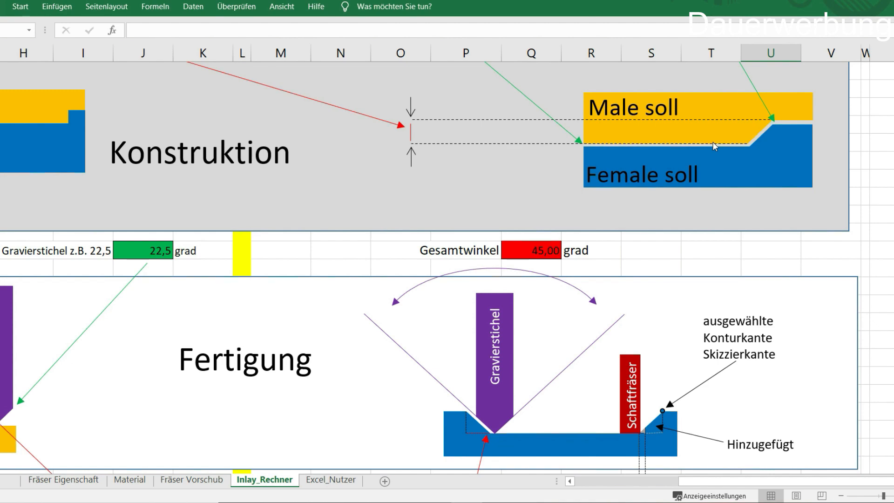
scroll(410, 140, "up", 2)
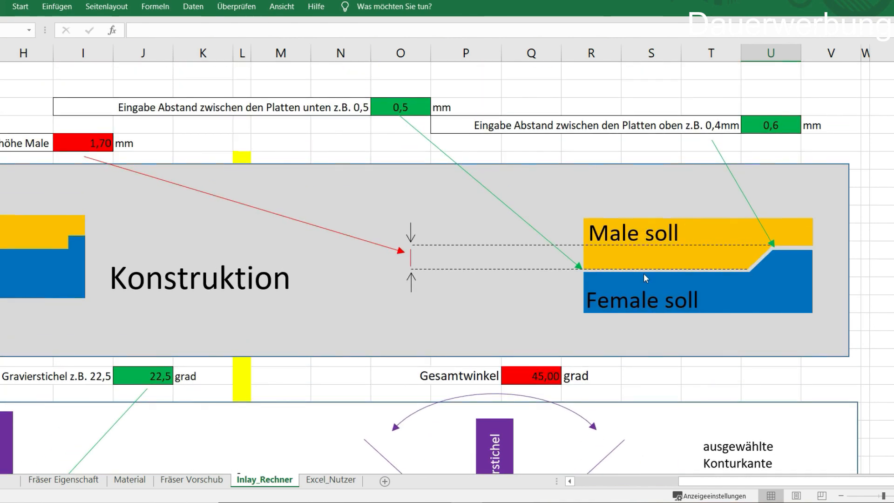
scroll(646, 273, "down", 5)
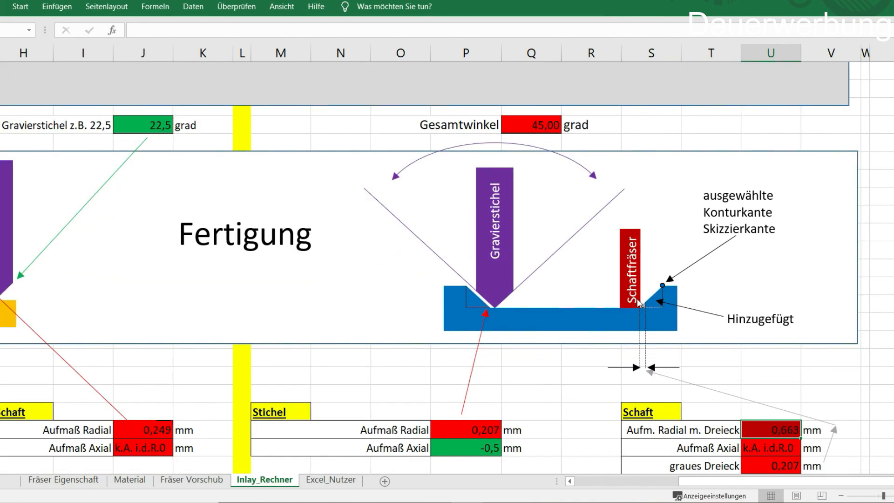
scroll(658, 300, "up", 1)
scroll(656, 298, "up", 1)
scroll(647, 279, "down", 3)
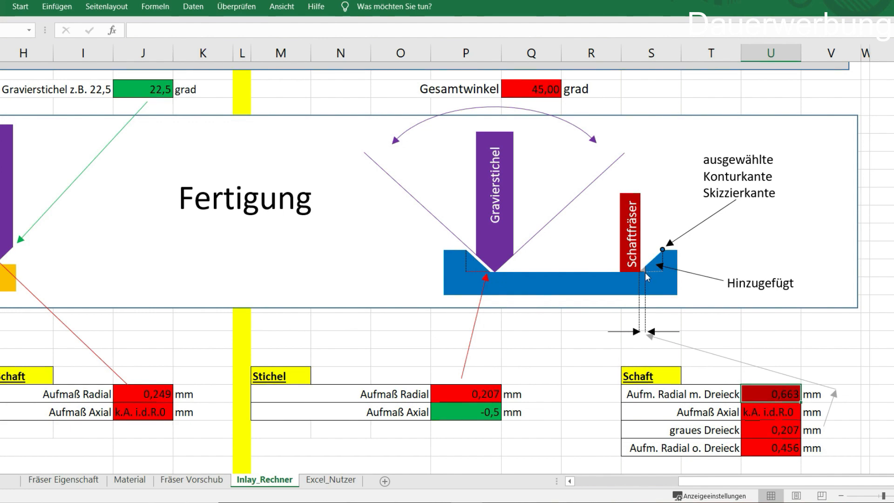
Step: Examine the end mill's radial allowance without triangle and the grey triangle value for the female side
scroll(647, 277, "down", 1)
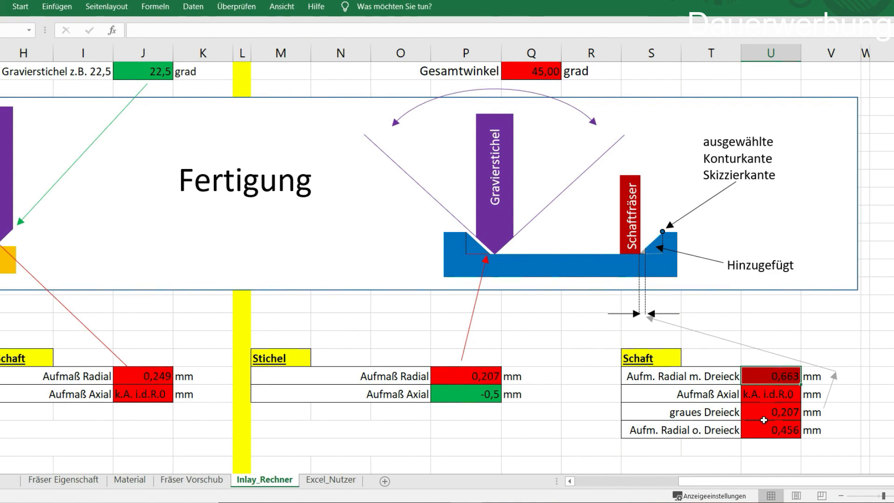
left_click(766, 424)
left_click(772, 413)
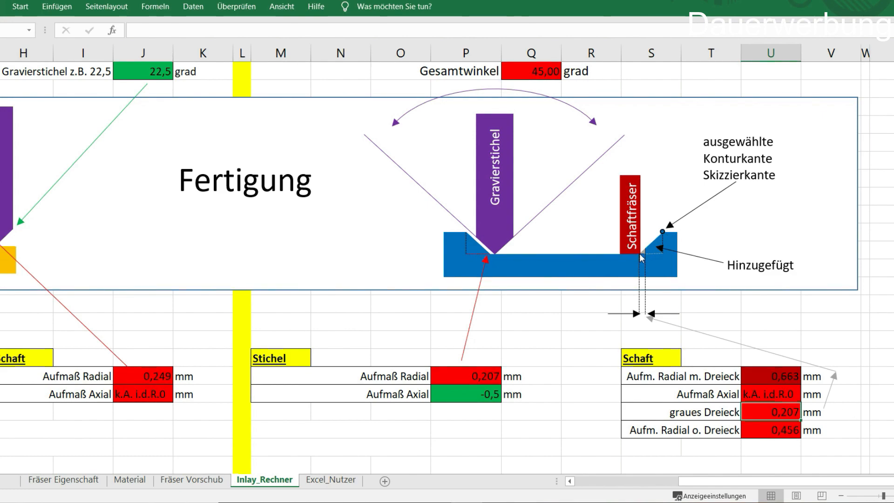
Step: Compare the end mill's radial allowance without and with triangle against the selected contour edge in the Fertigung drawing
left_click(767, 430)
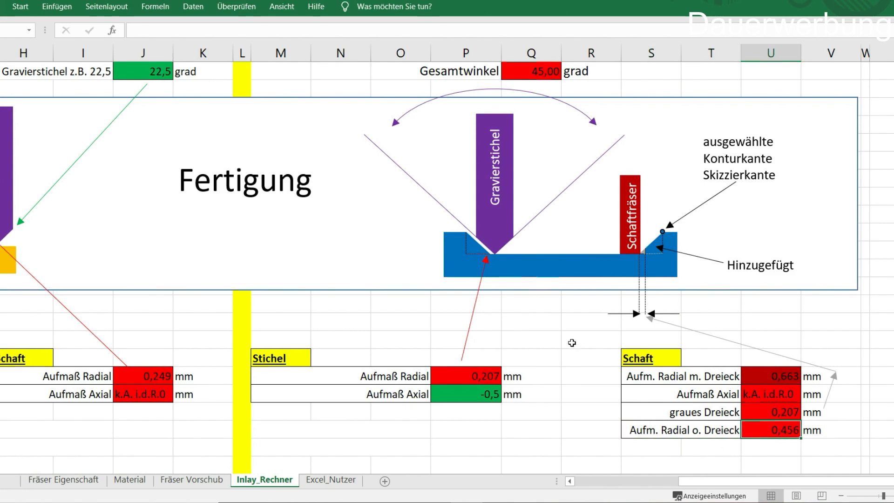
left_click(571, 343)
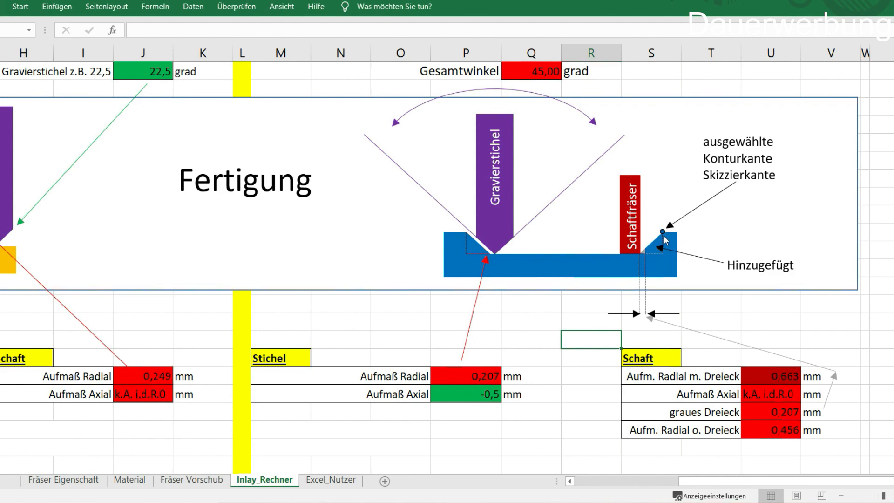
left_click(782, 378)
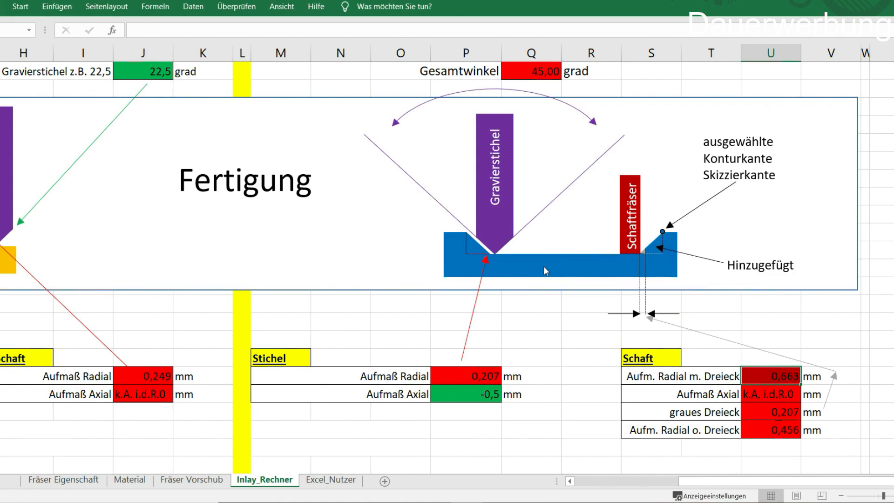
Step: Set the engraving bit's axial allowance (Aufmaß Axial) for the female side to 0 mm
left_click(462, 391)
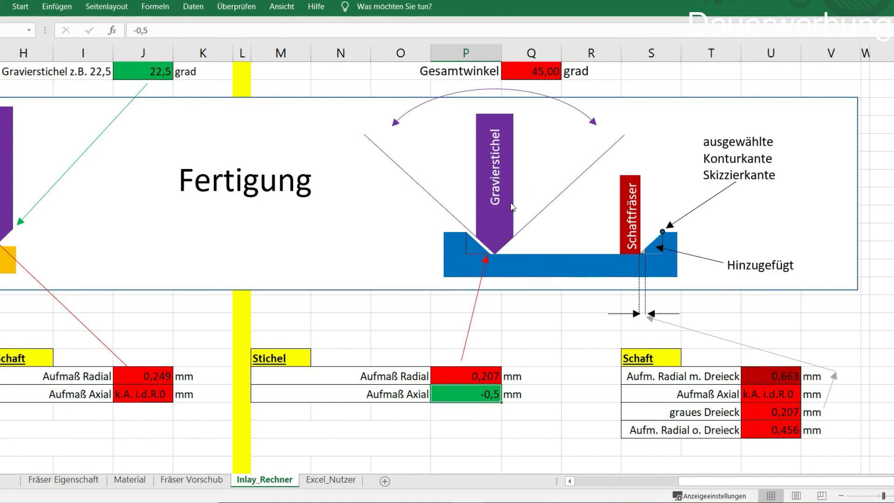
type("0")
key("Return")
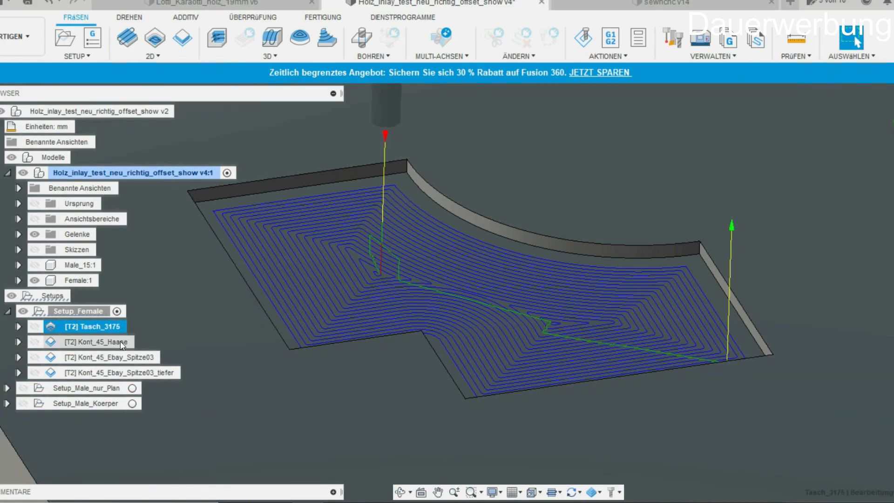
Step: Switch to Fusion 360, review the tool, geometry, heights and passes of Kont_45_Haase, and close it without changes
double_click(98, 341)
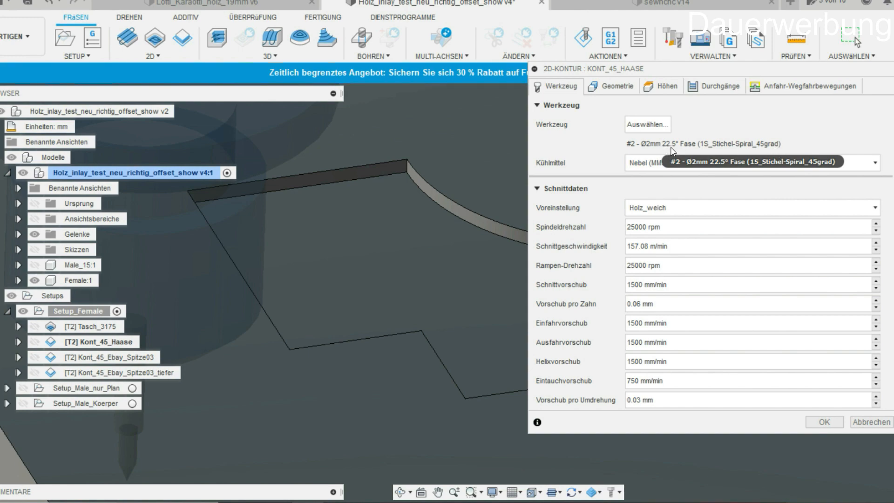
left_click(625, 87)
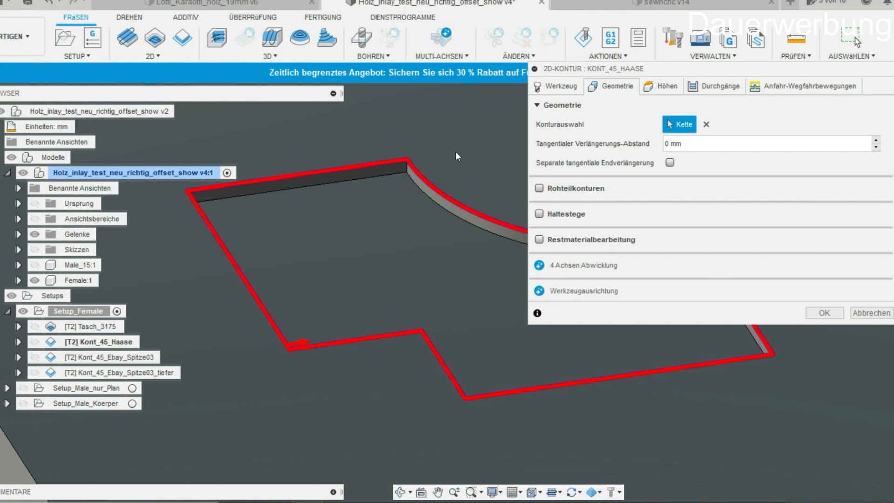
left_click(666, 87)
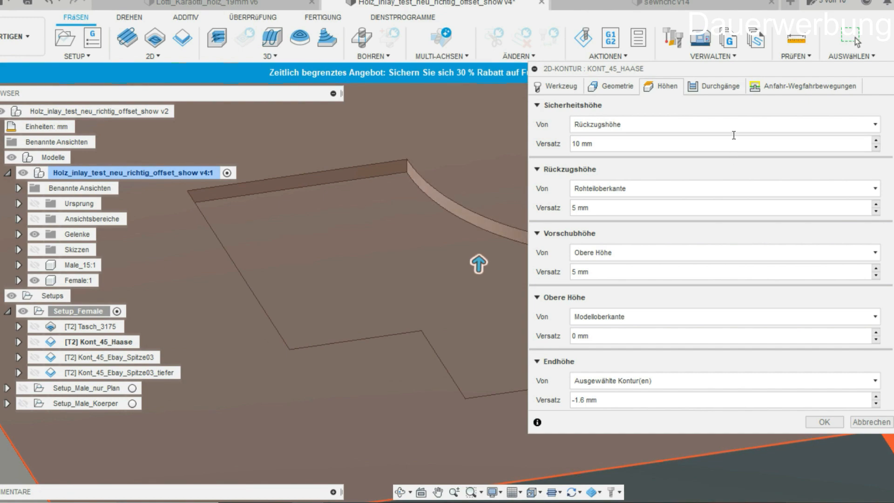
left_click(720, 87)
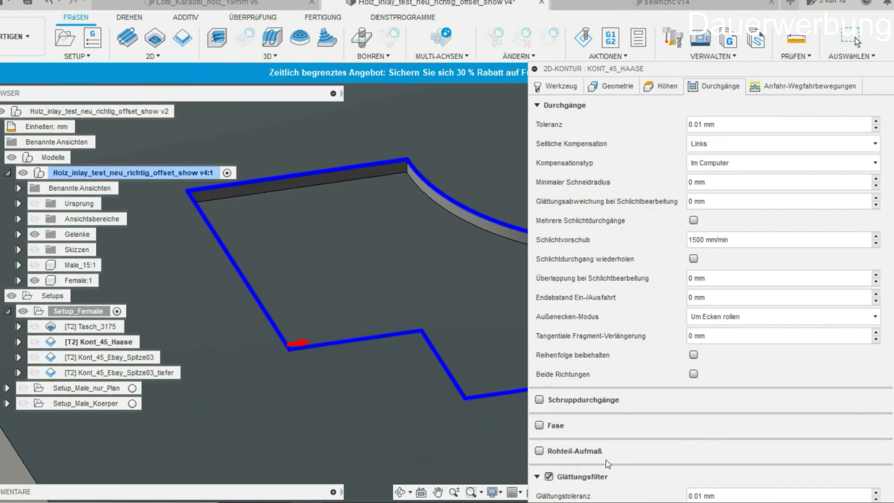
left_click(538, 105)
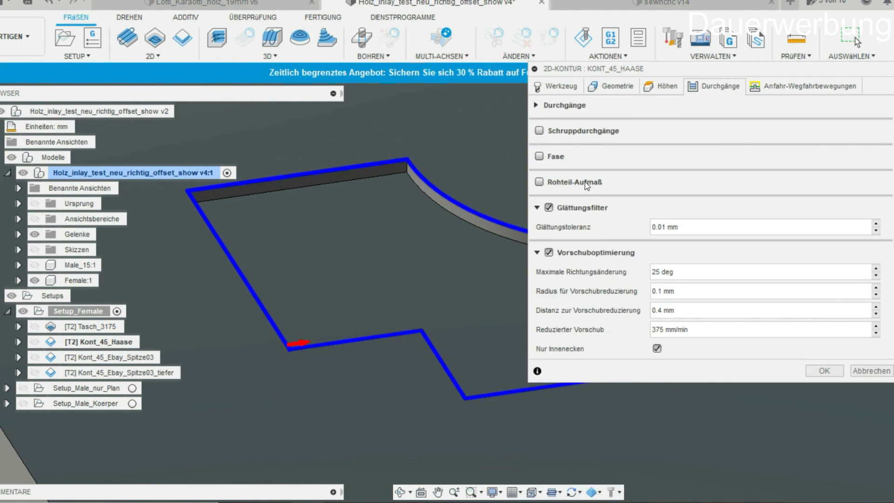
left_click(872, 370)
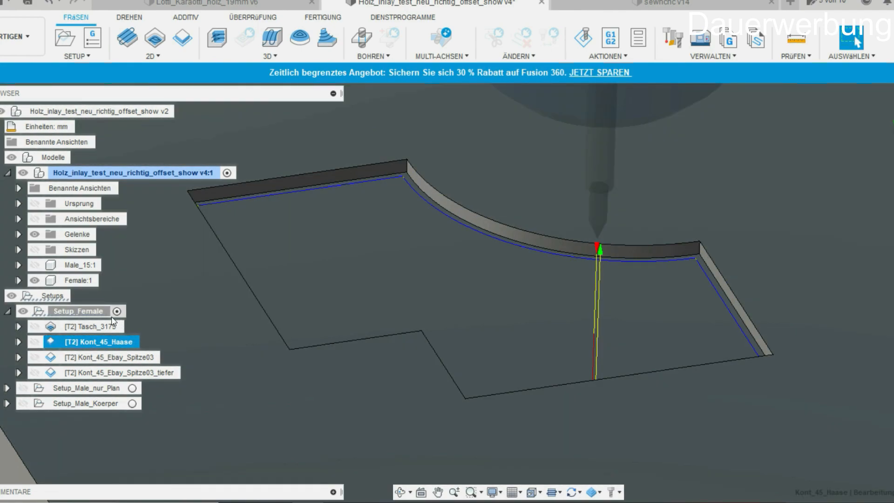
Step: Open the simulation of Tasch_3175 and set the stock material to Keramik
left_click(78, 311)
left_click(92, 326)
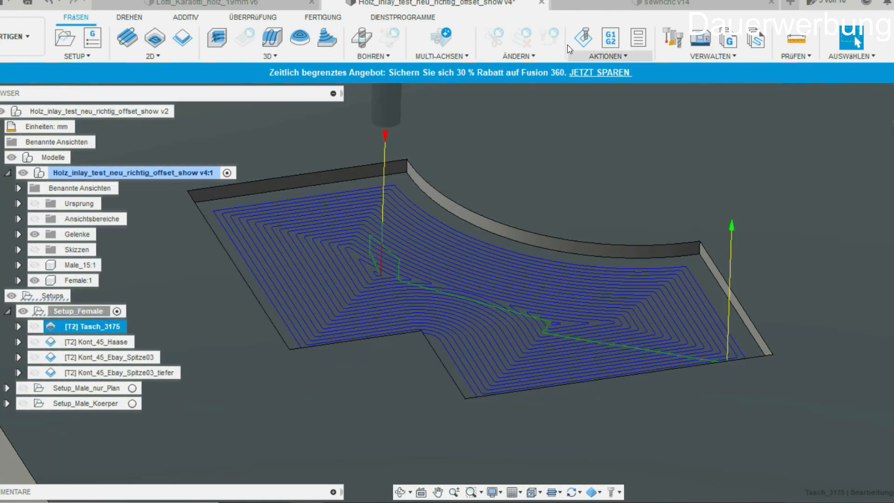
left_click(585, 38)
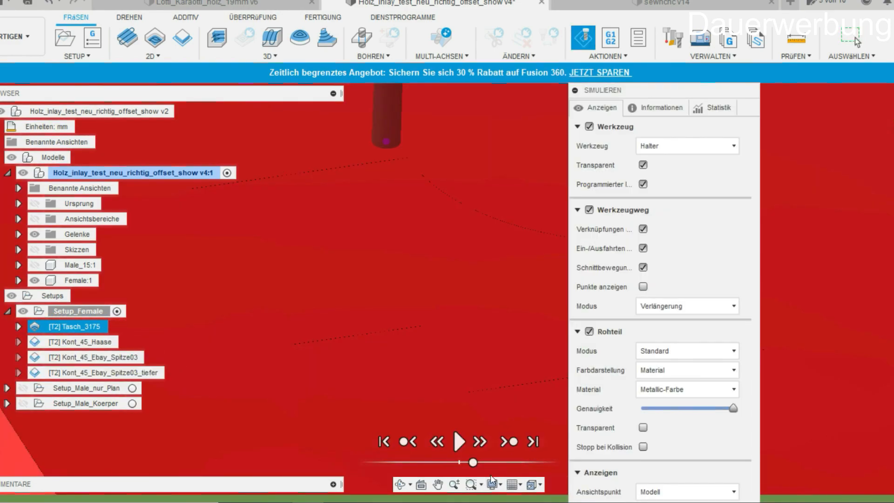
left_click(718, 388)
left_click(680, 409)
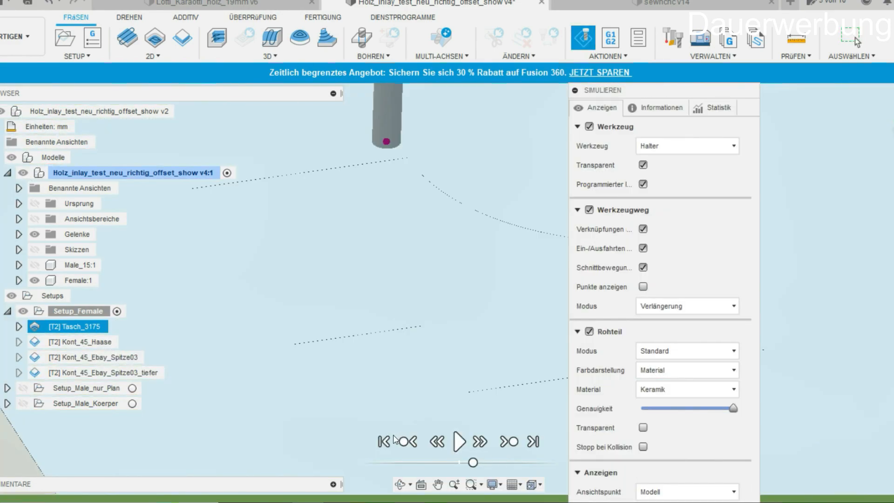
Step: Play the Tasch_3175 simulation, inspect the gap between the milled pocket wall and the contour line, and close the simulation
left_click(458, 441)
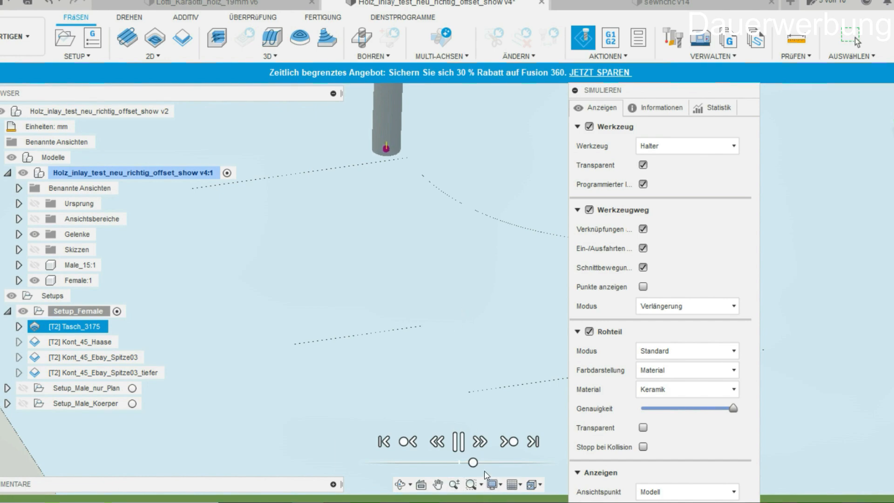
left_click_drag(474, 463, 500, 464)
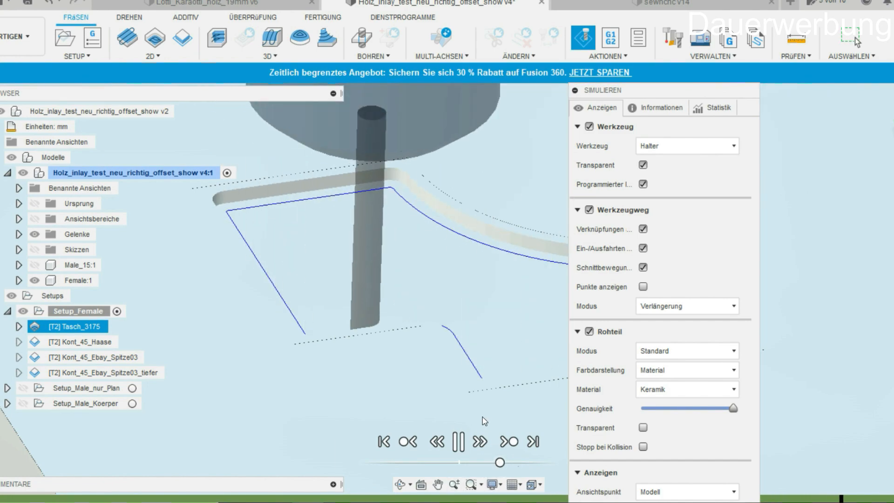
scroll(451, 188, "up", 5)
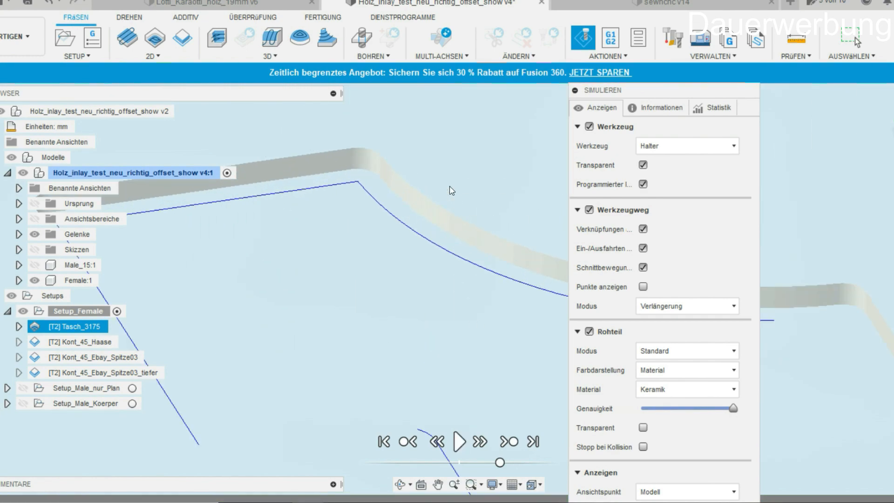
middle_click_drag(431, 265, 245, 315, "shift")
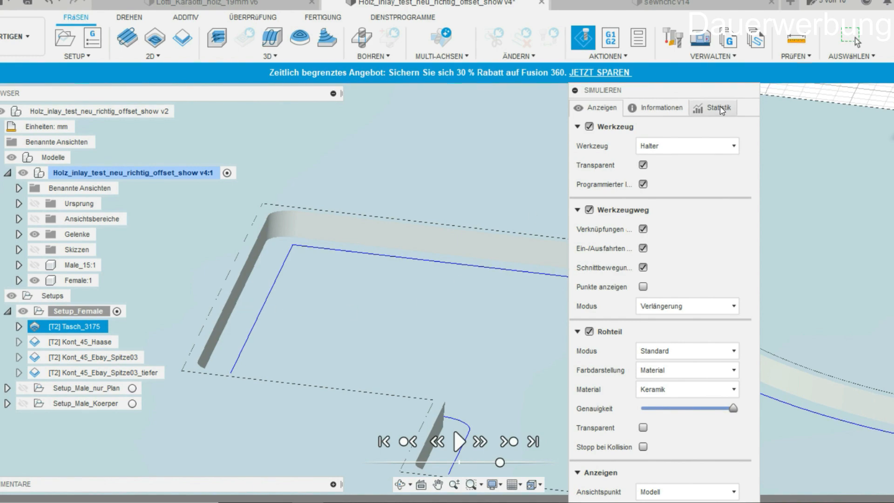
left_click_drag(630, 94, 650, 32)
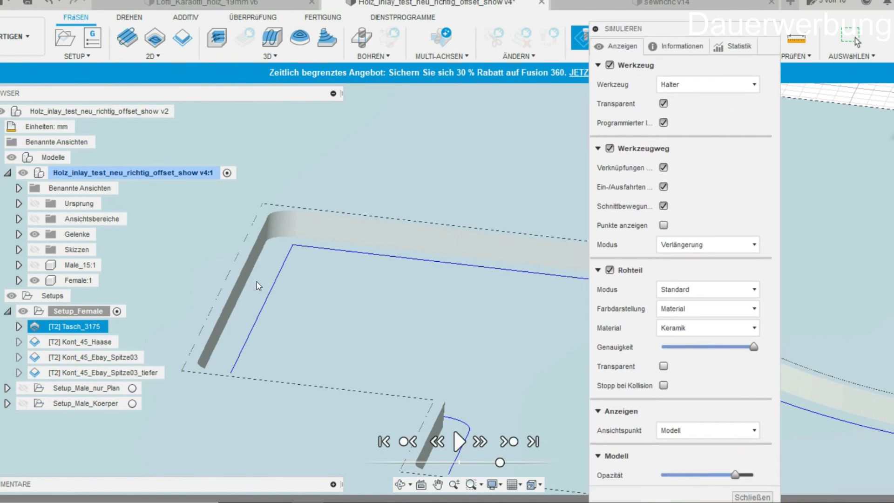
left_click(750, 496)
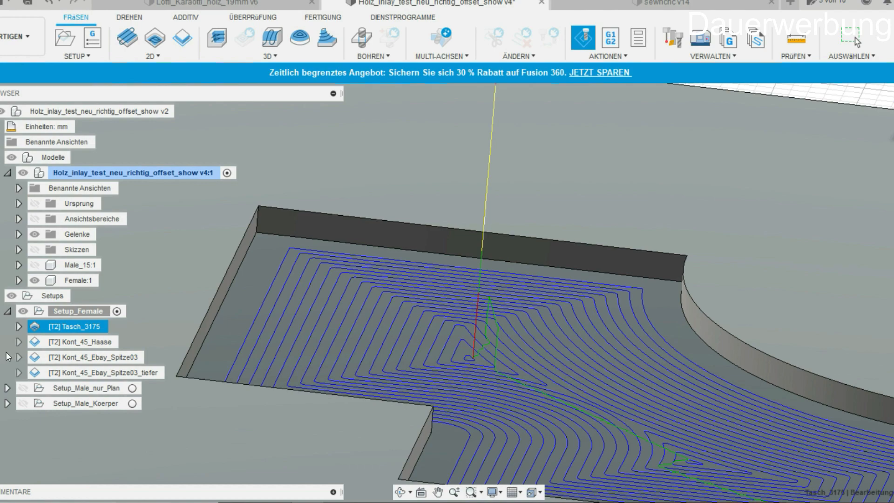
left_click(98, 342)
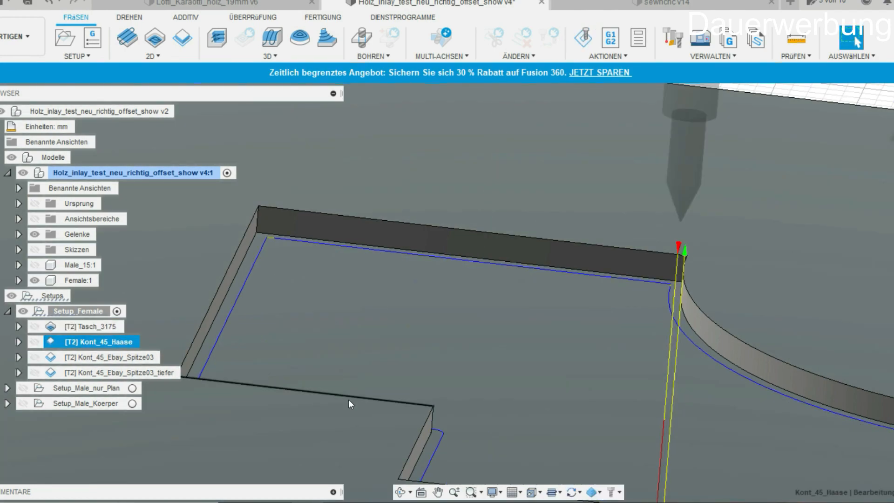
left_click(583, 37)
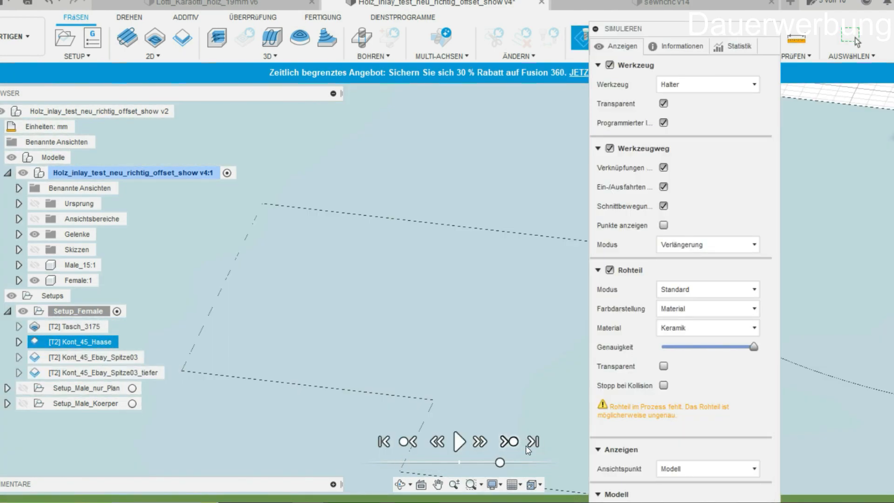
left_click_drag(664, 29, 702, 1)
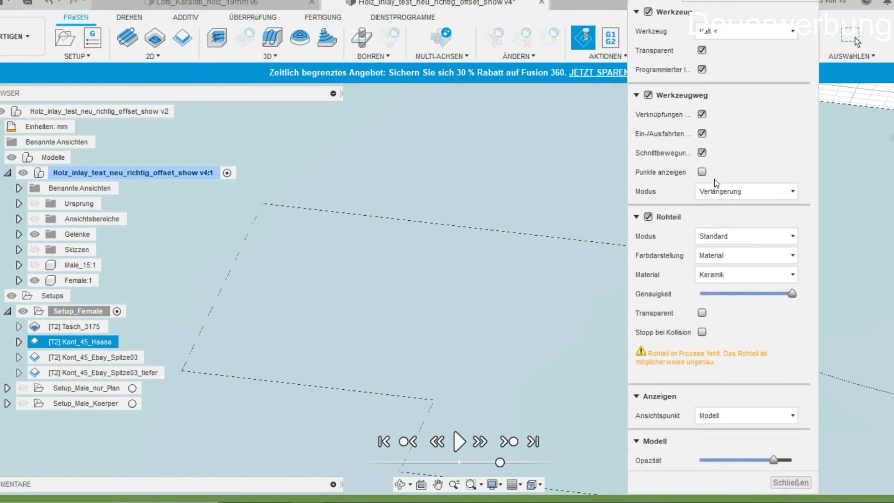
left_click(789, 483)
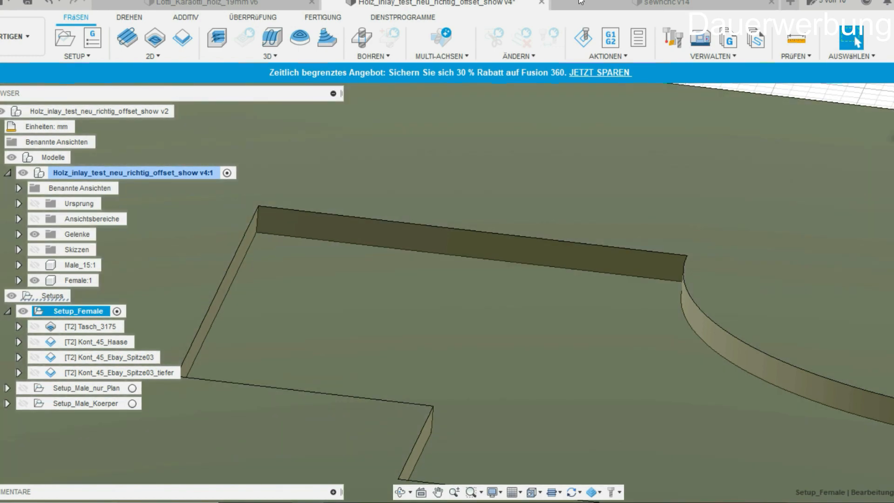
Step: Simulate the whole Setup_Female, skip past the pocket operation, and play on into Kont_45_Haase
left_click(583, 40)
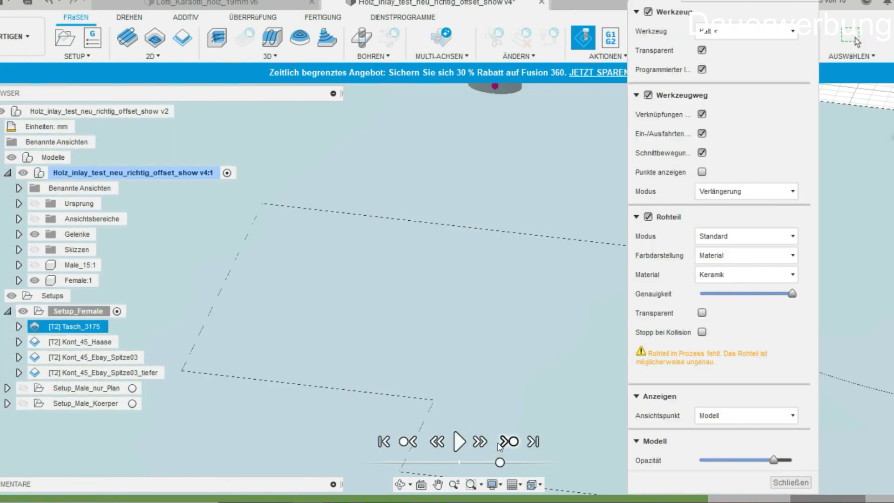
left_click(499, 445)
middle_click_drag(597, 401, 400, 365)
middle_click_drag(472, 372, 228, 349)
left_click(489, 462)
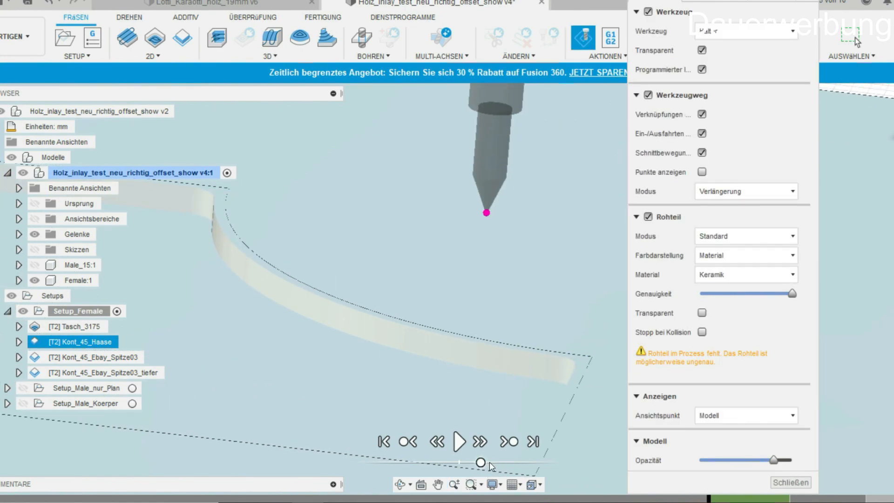
left_click(457, 441)
middle_click_drag(312, 304, 448, 340)
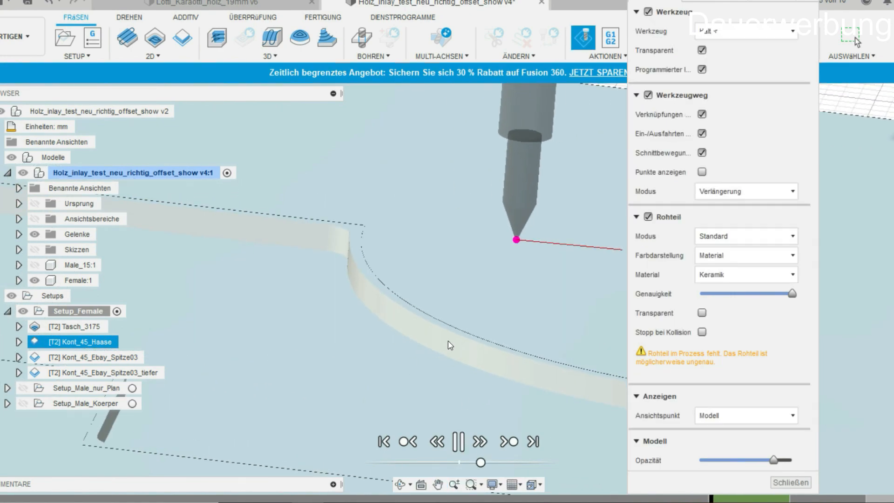
Step: Slow and pause the simulation to examine how the engraving bit cuts the slanted wall along the curve, and close it
scroll(370, 264, "up", 3)
mouse_move(482, 462)
left_mouse_down()
mouse_move(495, 464)
mouse_move(475, 463)
left_mouse_up()
left_click(461, 444)
scroll(452, 323, "up", 3)
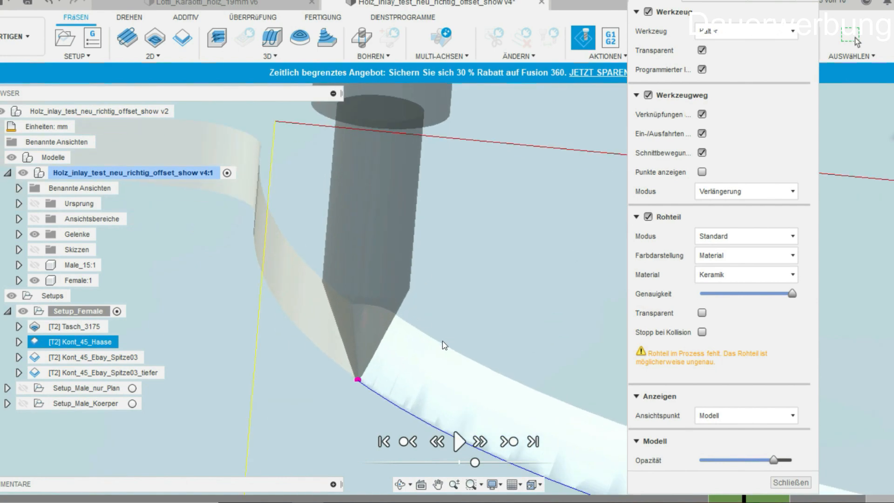
middle_click_drag(445, 345, 477, 292, "shift")
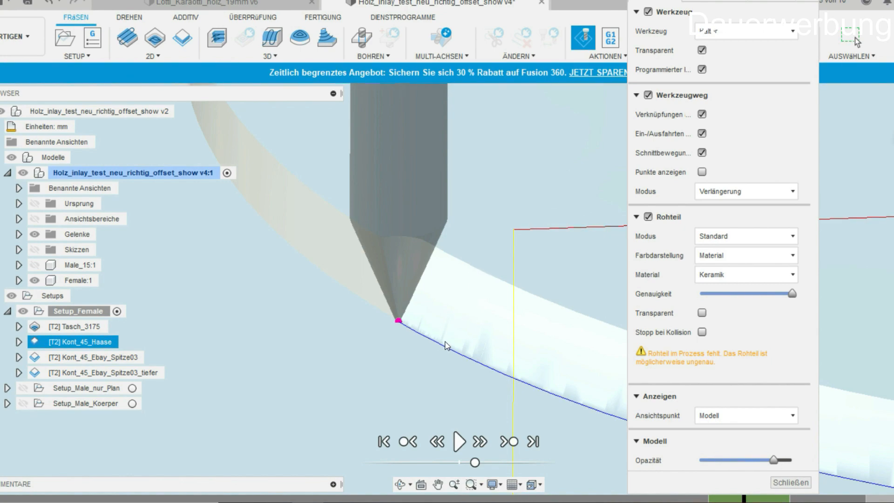
middle_click_drag(444, 344, 415, 341, "shift")
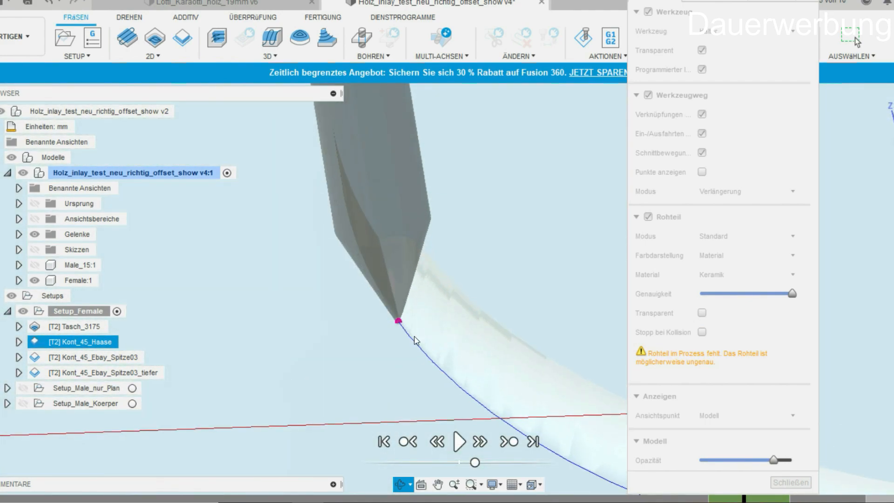
left_click(790, 481)
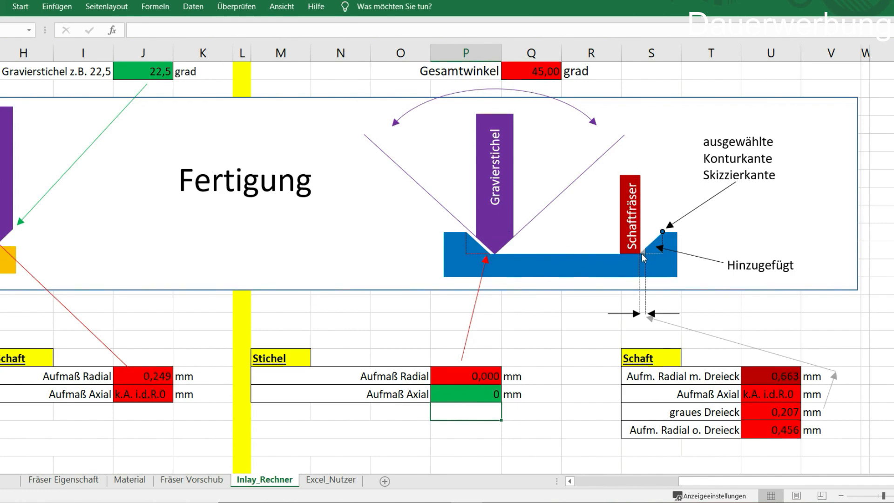
Step: Switch to Excel and examine the end mill's radial allowance without triangle beside the zero axial allowance
left_click(784, 427)
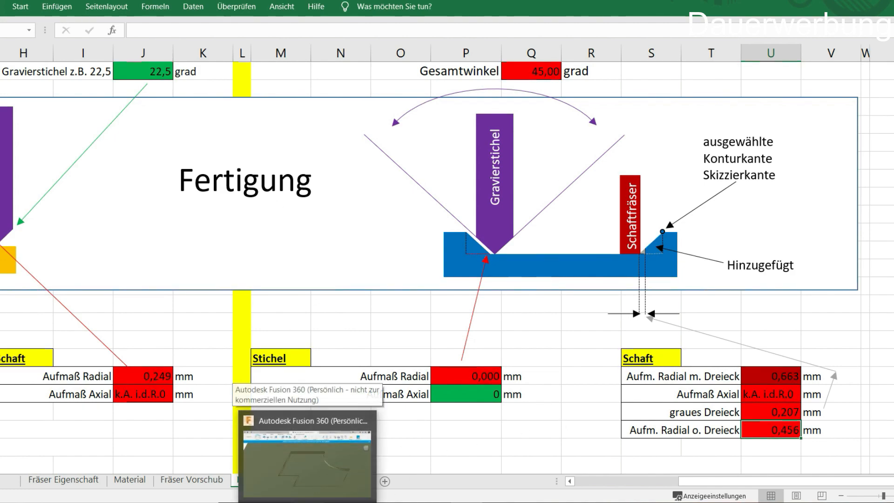
Step: Switch back to Fusion 360 and compare the toolpaths of Kont_45_Ebay_Spitze03 and Kont_45_Haase
left_click(330, 495)
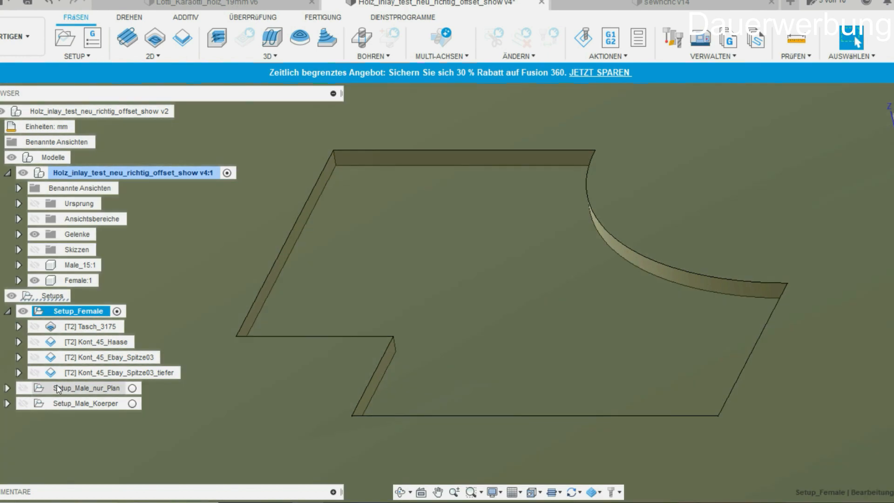
left_click(97, 357)
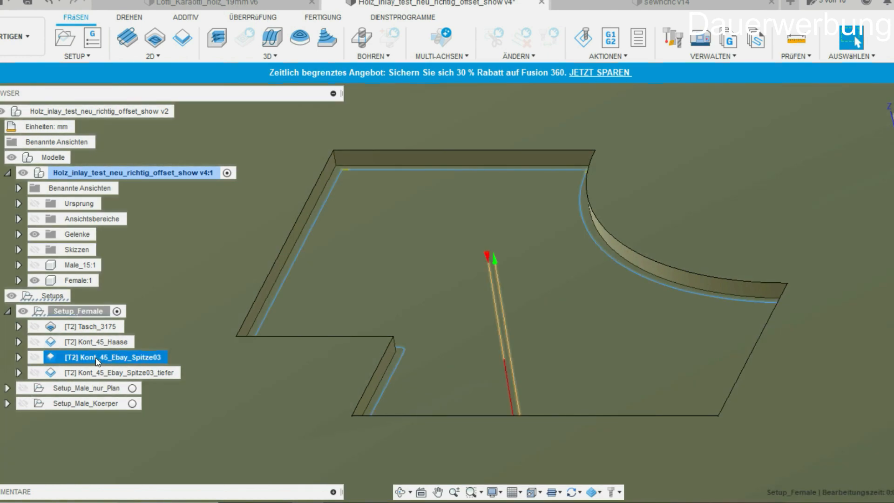
left_click(92, 344)
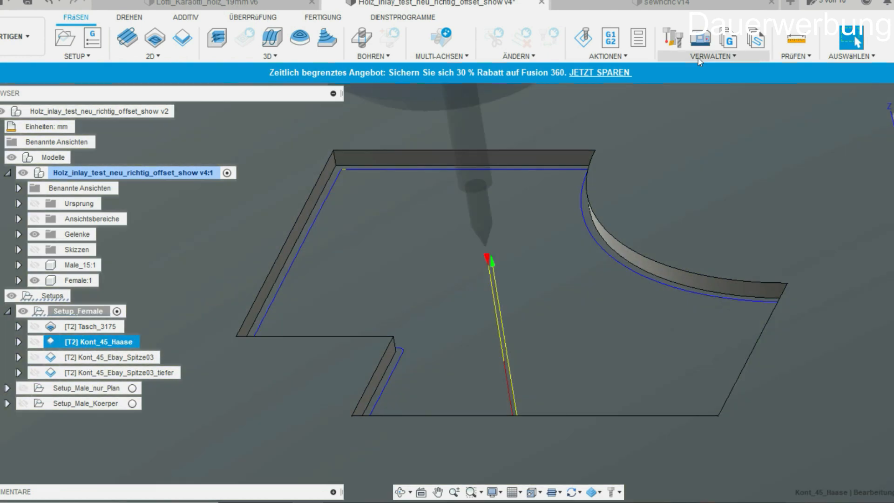
left_click(583, 37)
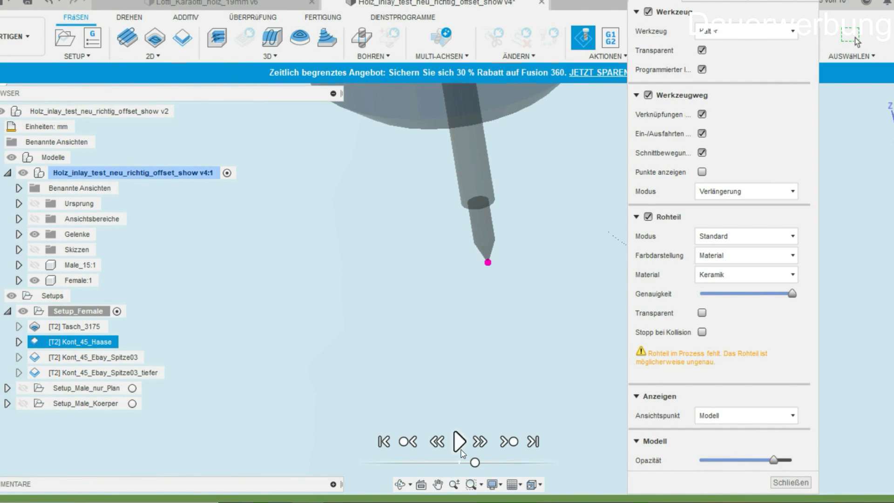
left_click(459, 441)
left_click_drag(482, 462, 513, 462)
left_click(790, 482)
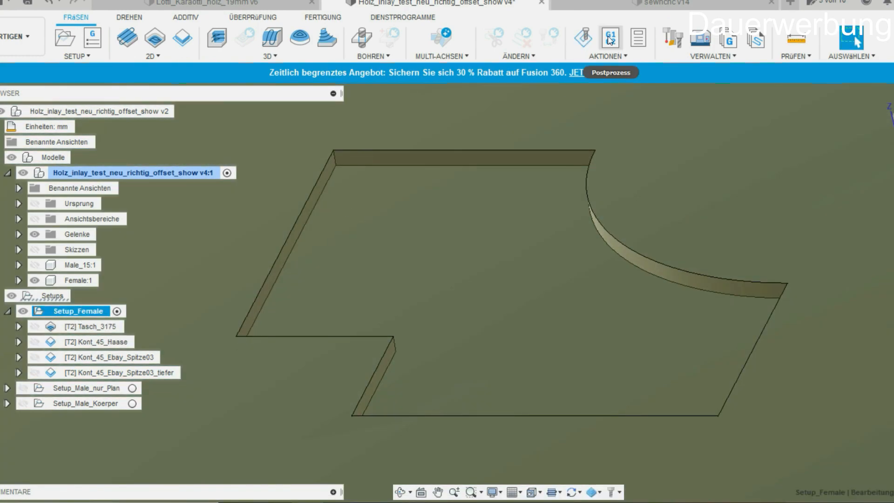
left_click(584, 37)
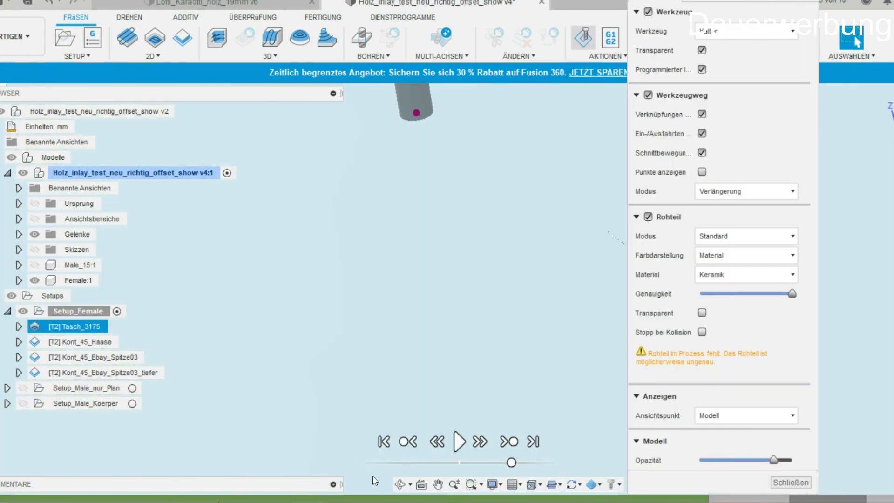
left_click(508, 440)
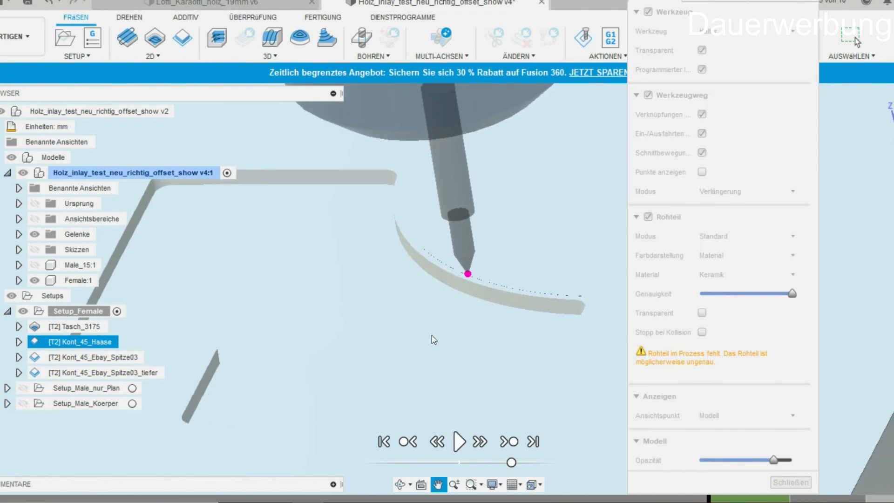
left_click(461, 444)
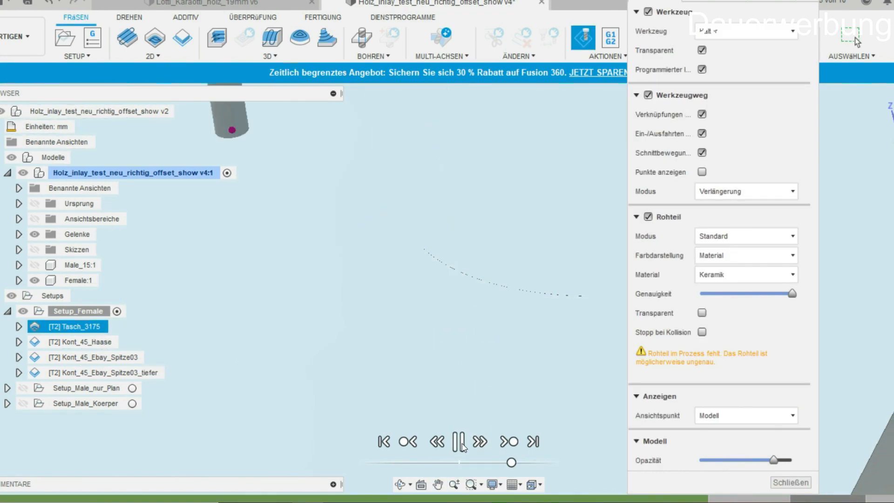
left_click(791, 482)
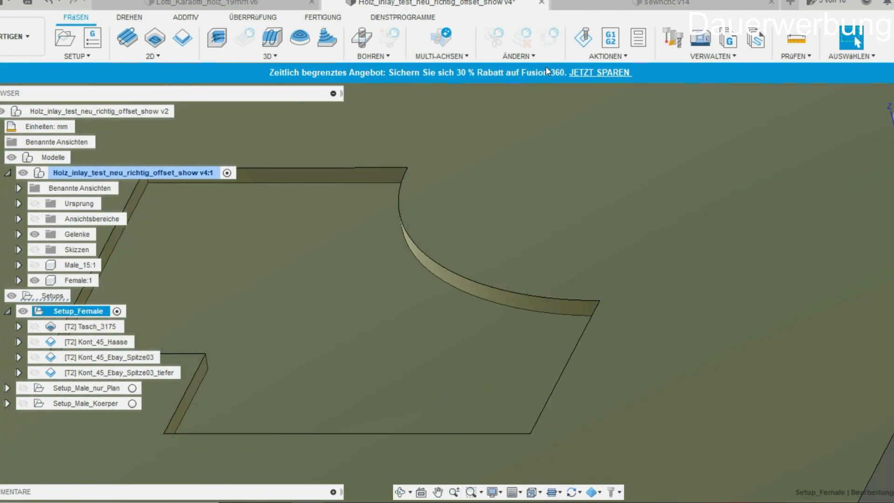
Step: Simulate the whole Setup_Female at reduced speed and pause in Kont_45_Haase just past the corner between the curve and the straight wall
left_click(583, 37)
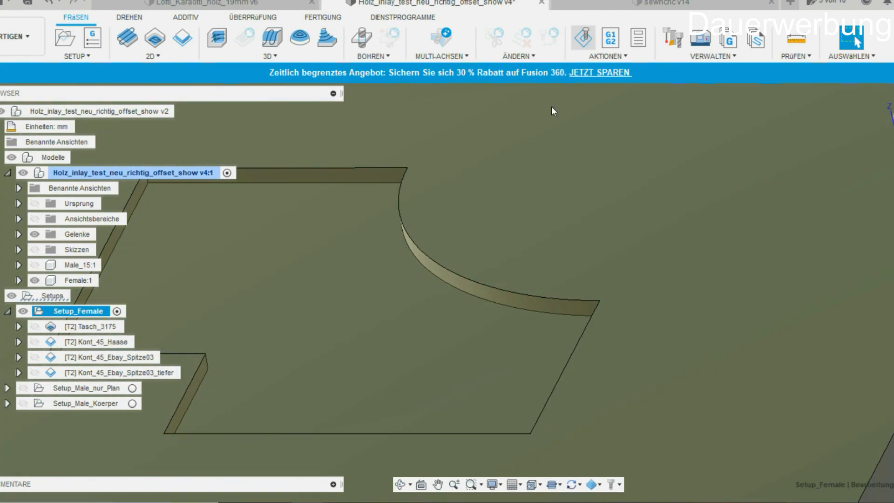
left_click_drag(505, 463, 488, 454)
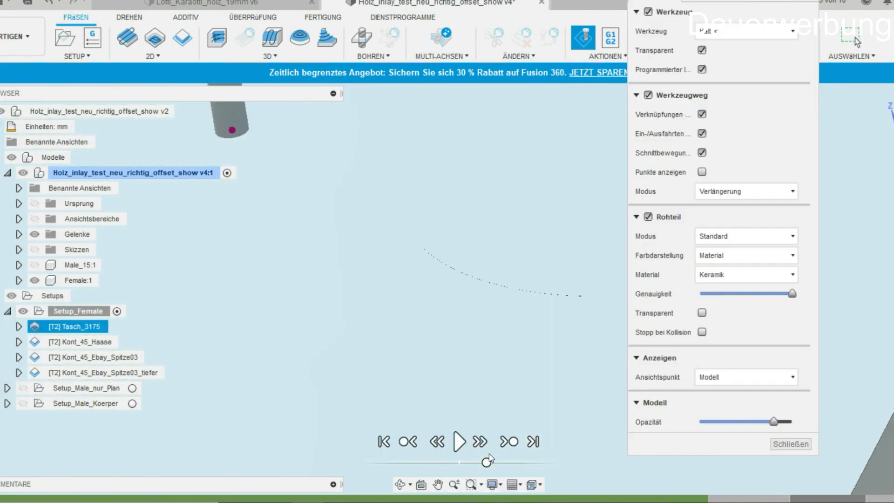
left_click(460, 442)
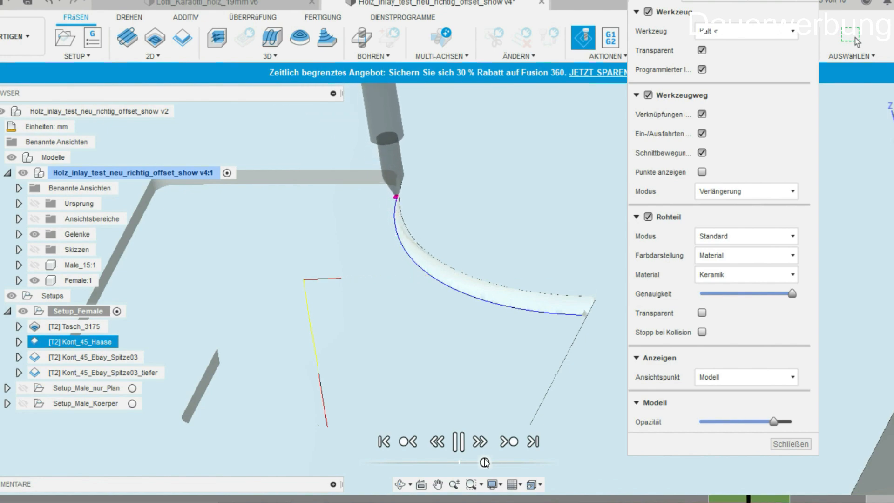
left_click(462, 444)
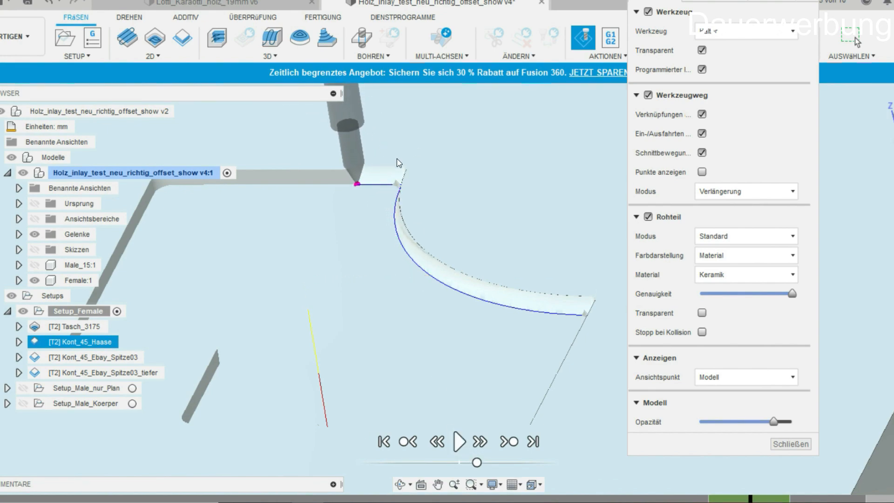
Step: Examine the remaining material at the base of the corner from several angles beside the engraving bit
scroll(382, 163, "up", 8)
middle_click_drag(431, 366, 449, 320)
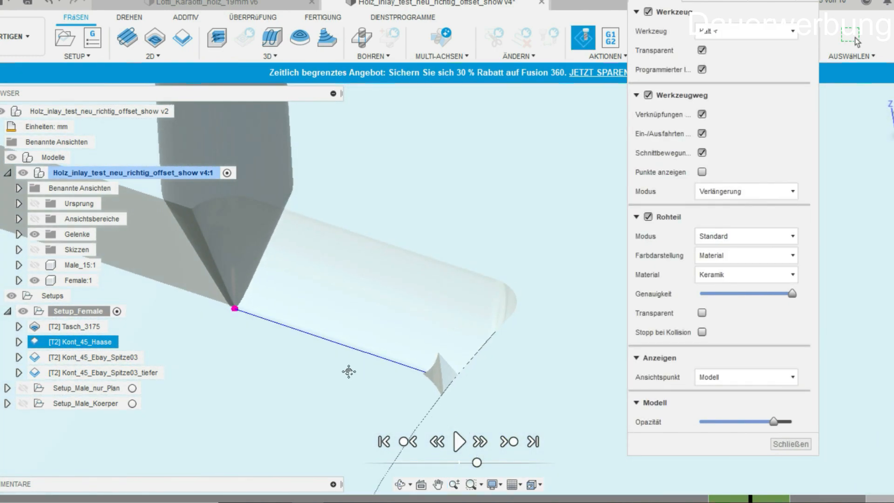
middle_click_drag(349, 369, 366, 341, "shift")
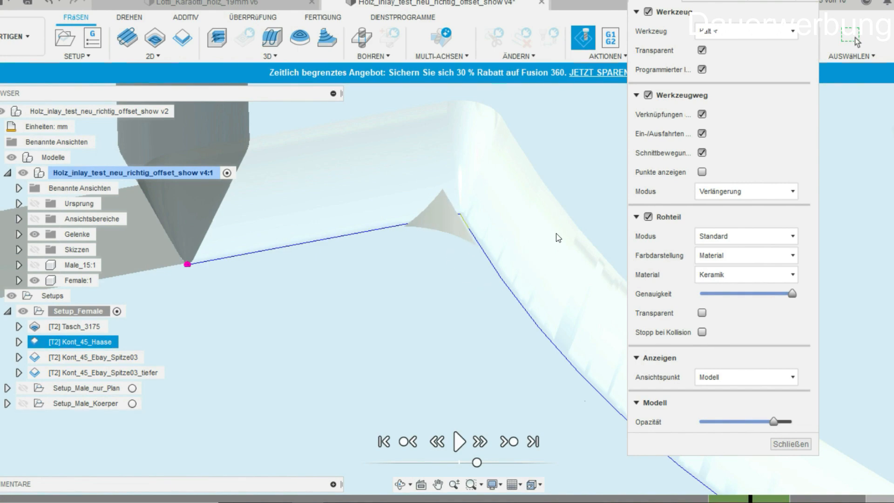
middle_click_drag(492, 321, 499, 278, "shift")
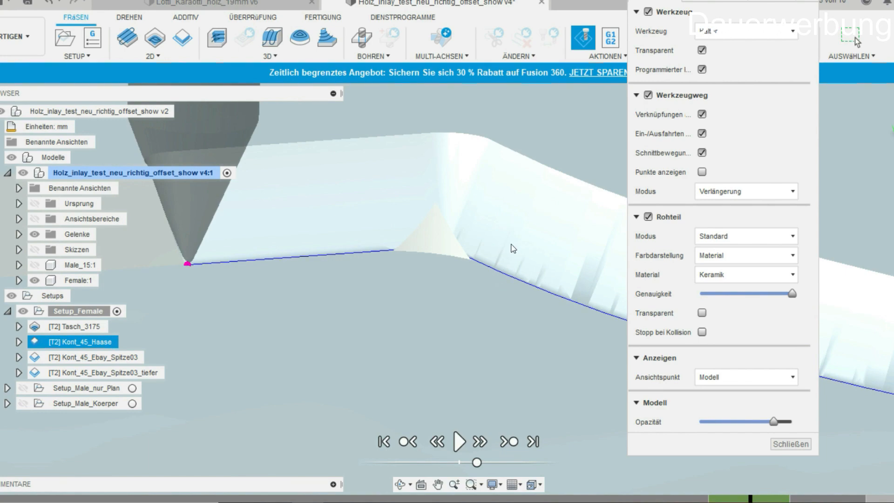
middle_click_drag(469, 322, 462, 276, "shift")
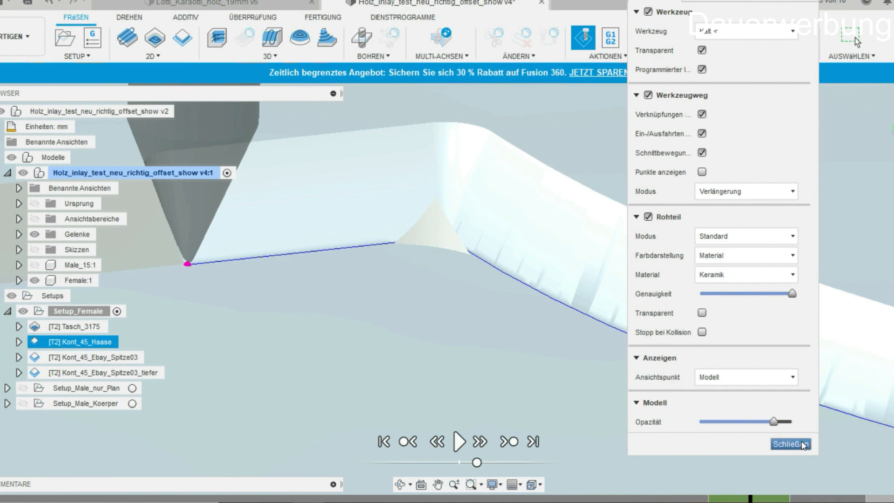
middle_click_drag(510, 409, 493, 325)
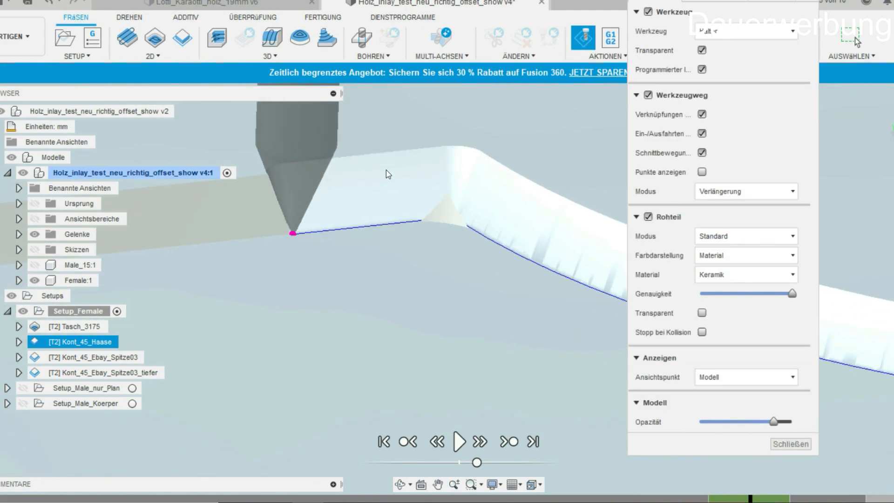
scroll(464, 373, "down", 3)
scroll(618, 433, "down", 2)
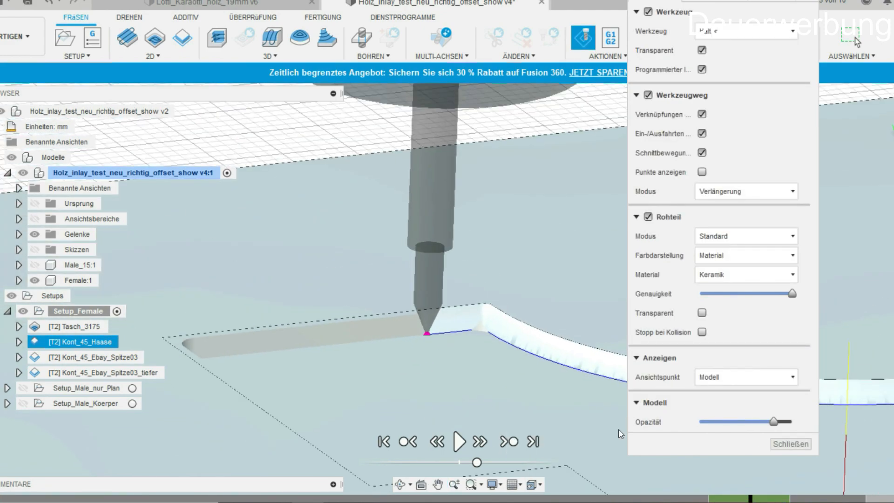
middle_click_drag(618, 433, 463, 306)
middle_click_drag(421, 326, 612, 389, "shift")
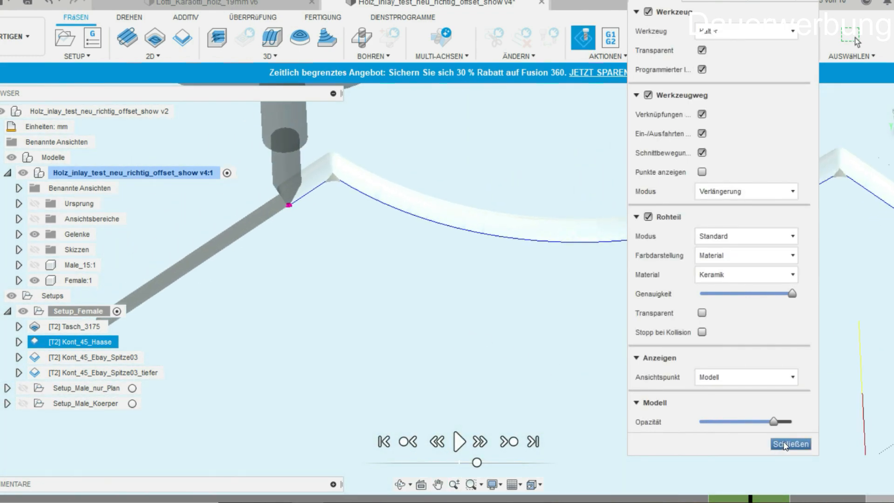
Step: Skip the simulation ahead to Kont_45_Ebay_Spitze03, play it along the curve, and jump between points around the corner
left_click(508, 441)
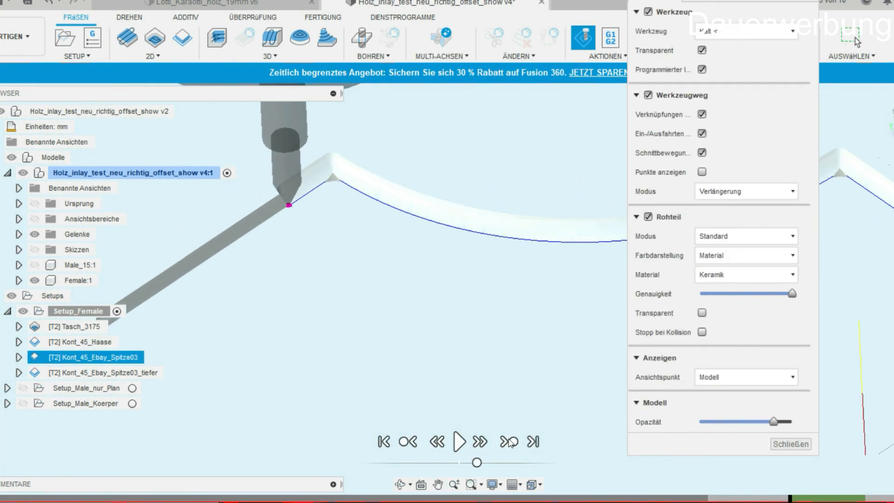
middle_click_drag(533, 326, 419, 305)
scroll(385, 300, "up", 4)
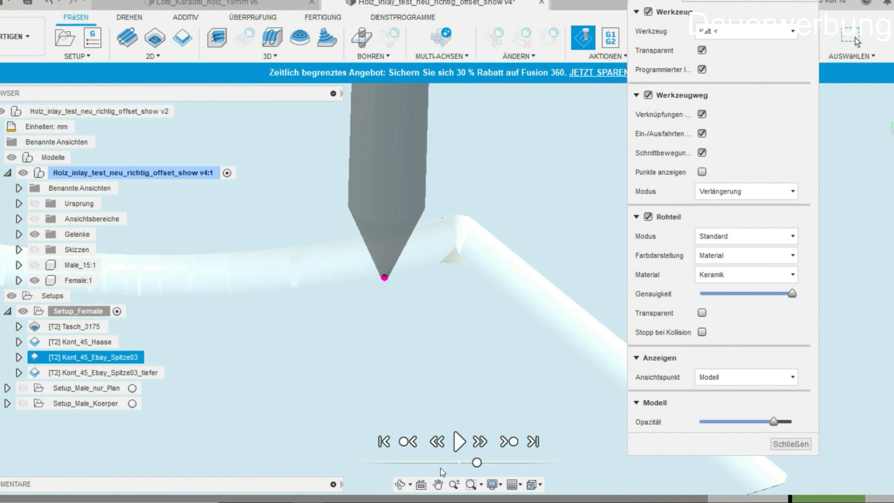
left_click(459, 442)
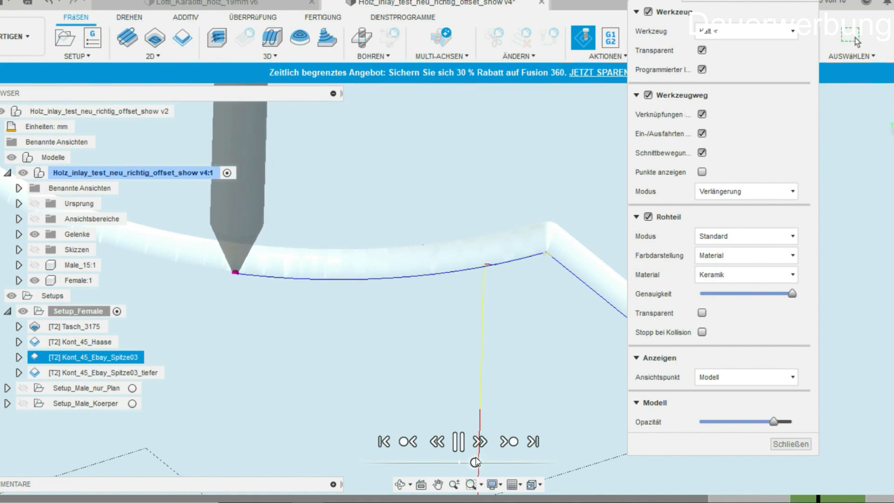
middle_click_drag(307, 362, 575, 405)
scroll(308, 243, "up", 4)
middle_click_drag(305, 280, 444, 411)
left_click(826, 500)
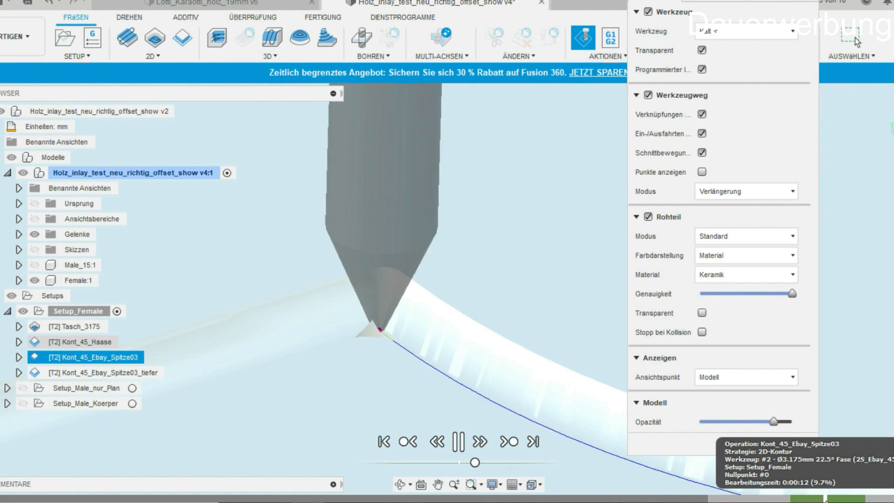
left_click(815, 498)
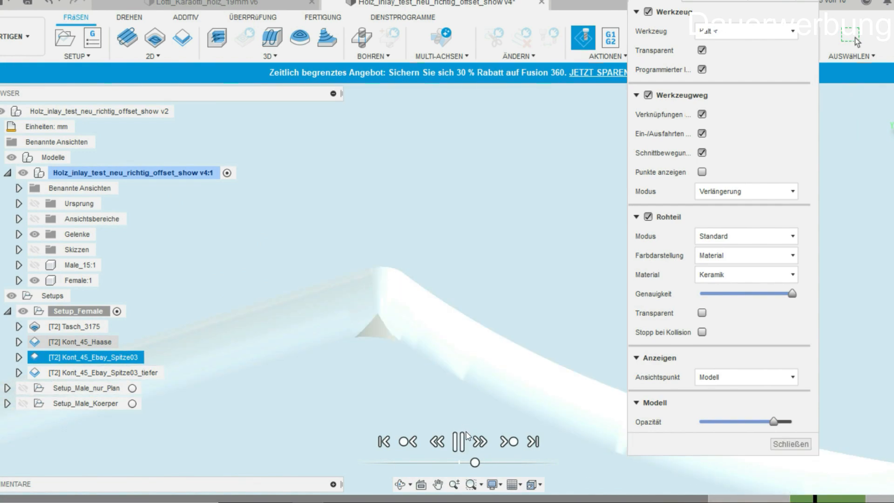
Step: Adjust the playback speed, follow Kont_45_Ebay_Spitze03 through the corner, and pause to examine the material left at its base
scroll(513, 361, "down", 3)
middle_click_drag(513, 361, 275, 275)
middle_click_drag(321, 297, 176, 275)
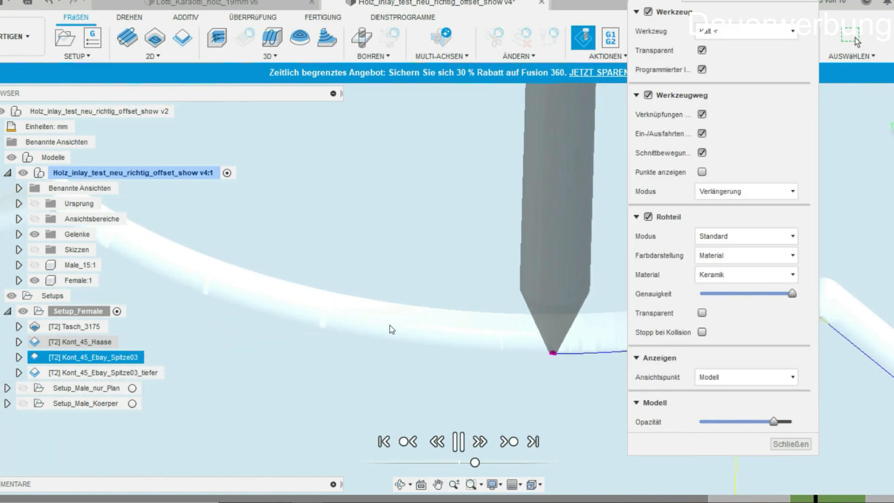
left_click_drag(477, 462, 479, 463)
middle_click_drag(166, 255, 433, 357)
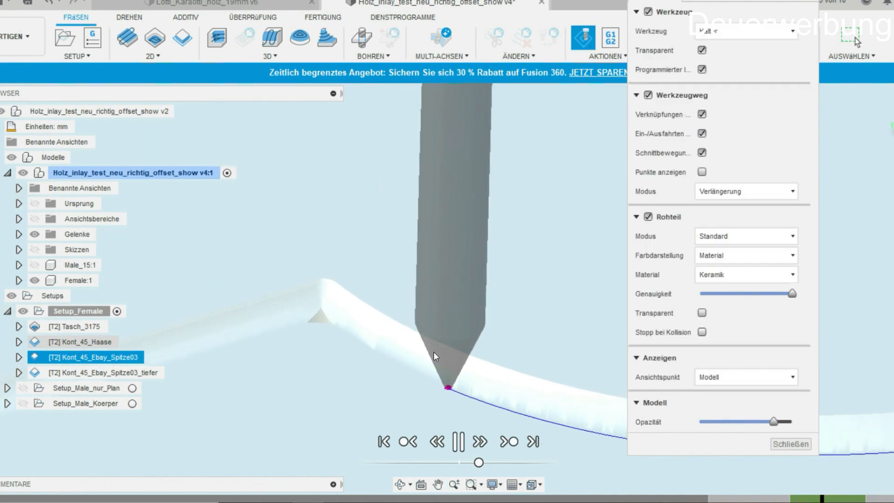
scroll(433, 354, "up", 5)
middle_click_drag(464, 425, 439, 367)
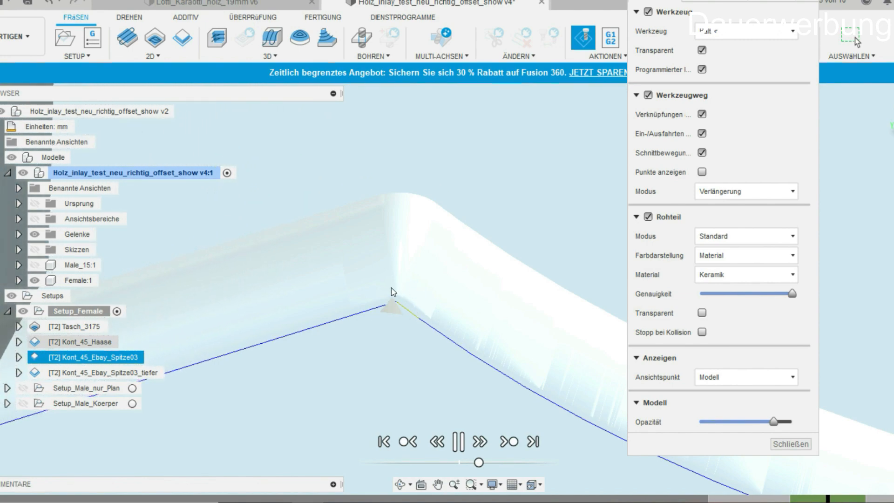
middle_click_drag(423, 354, 440, 354, "shift")
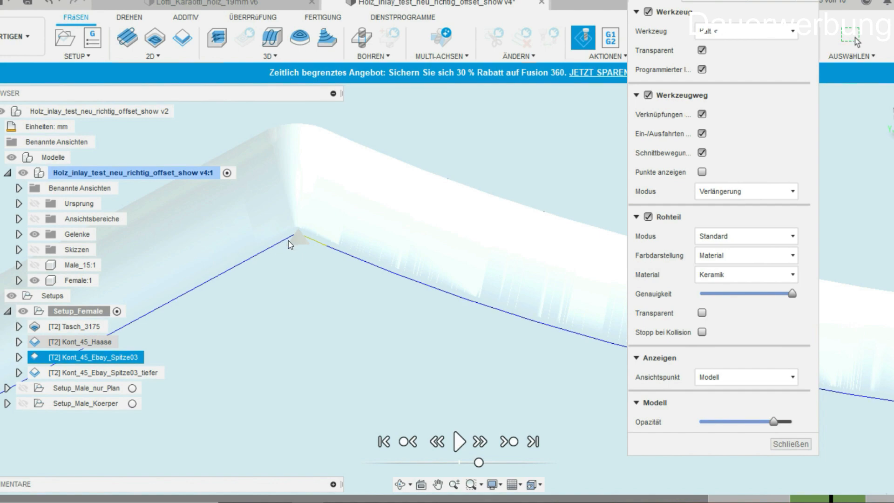
middle_click_drag(296, 249, 515, 312, "shift")
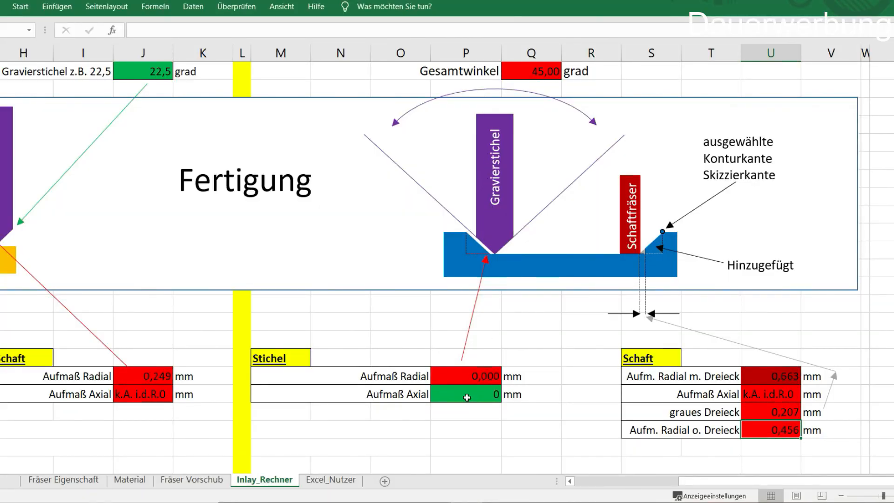
Step: Check the engraving bit's axial allowance in Excel, and return to Fusion 360 to review the stock allowances of Kont_45_Ebay_Spitze03_tiefer
left_click(466, 396)
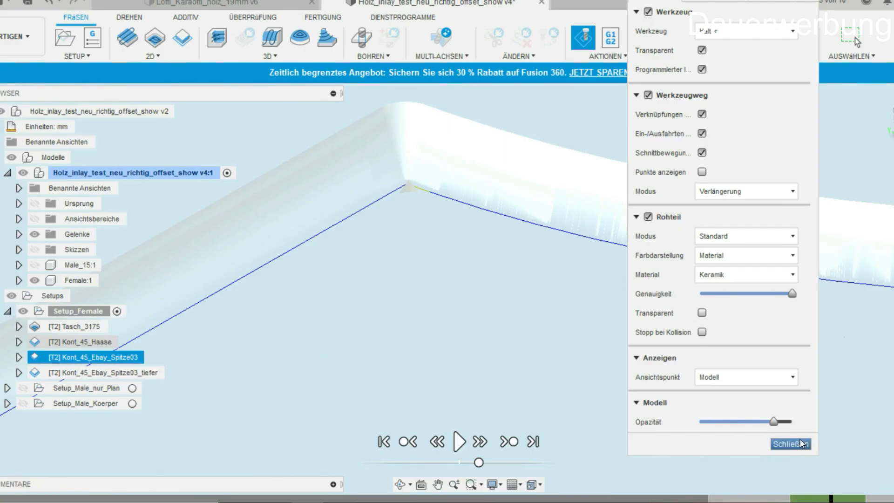
left_click(791, 443)
double_click(103, 372)
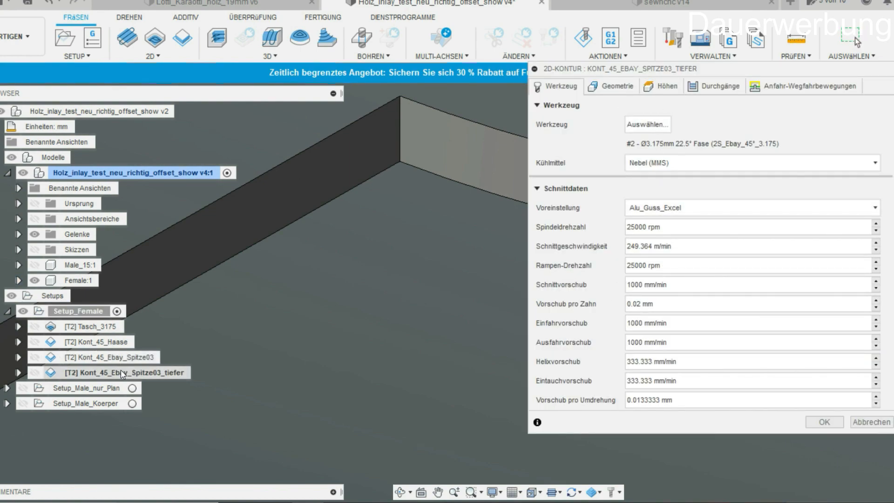
left_click(723, 87)
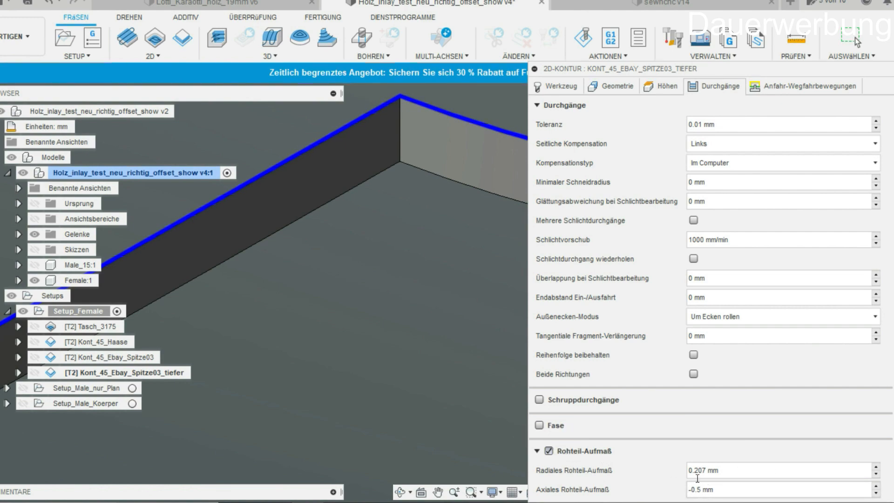
left_click(548, 106)
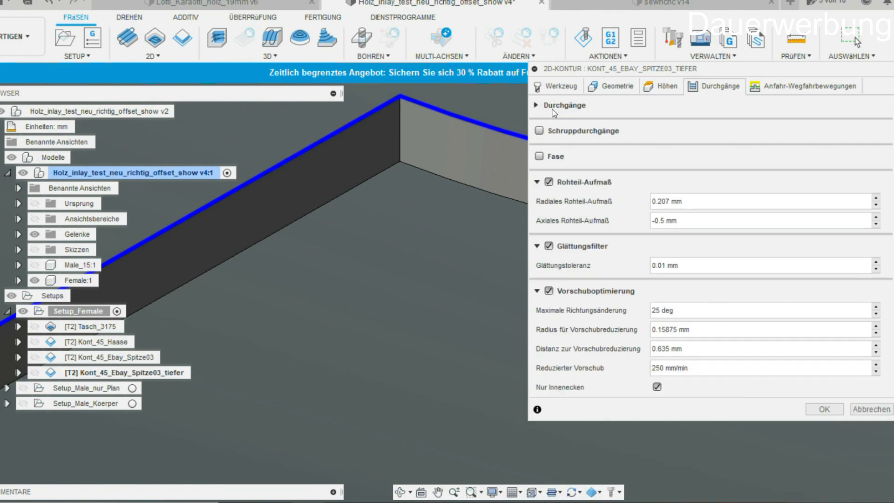
left_click(864, 408)
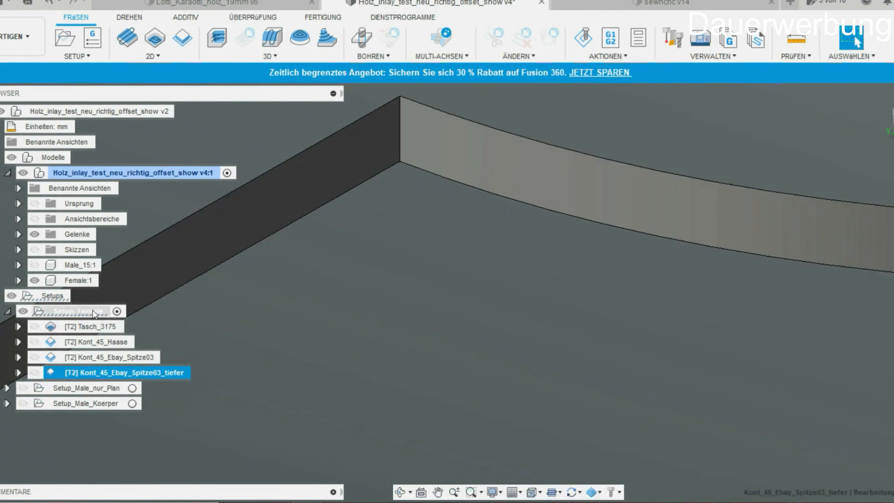
Step: Start a simulation of Setup_Female and skip ahead to Kont_45_Ebay_Spitze03_tiefer
left_click(78, 311)
left_click(594, 41)
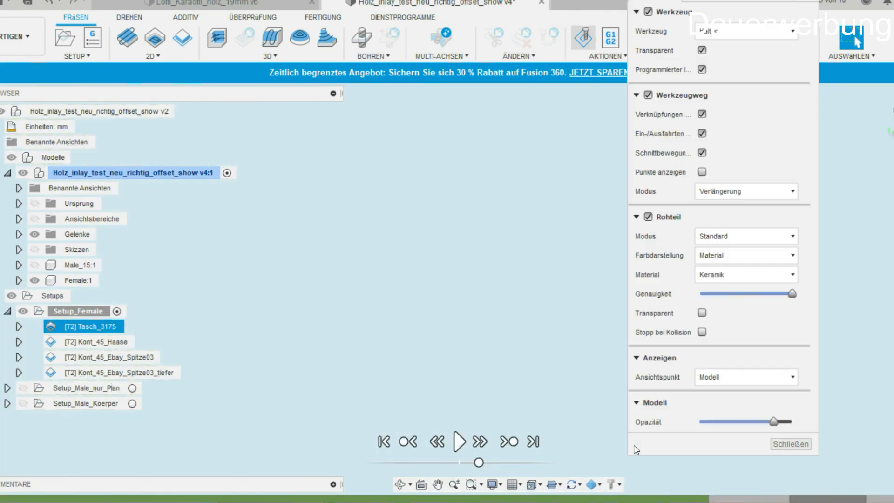
left_click(880, 496)
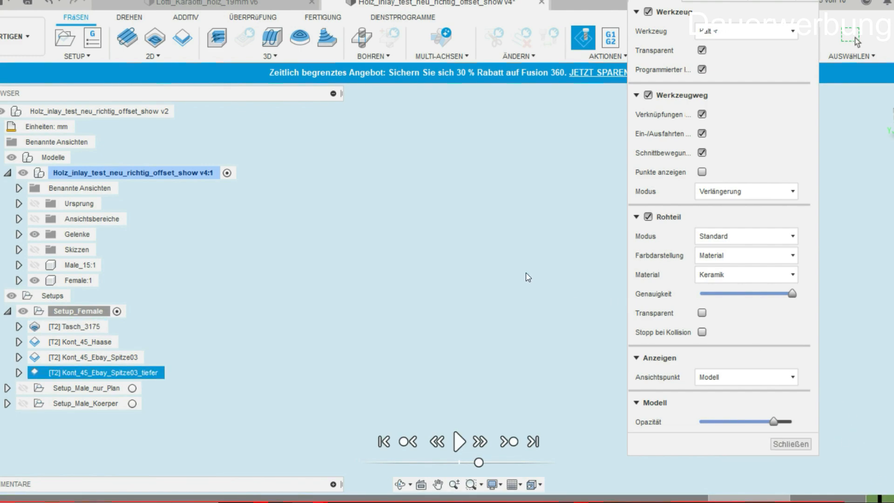
Step: Examine the material left at the base of the corner and along the curved edge before the deeper pass
middle_click_drag(467, 261, 109, 266)
scroll(493, 224, "up", 3)
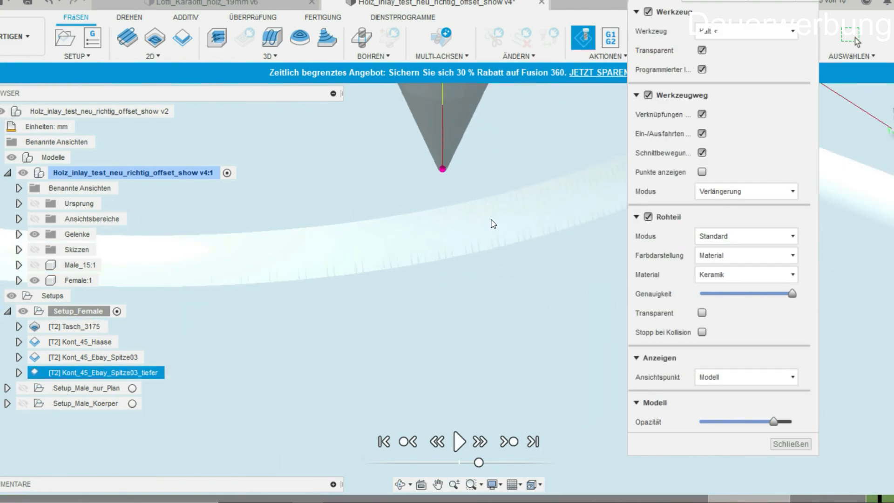
scroll(490, 330, "down", 2)
scroll(507, 327, "up", 2)
scroll(154, 279, "up", 4)
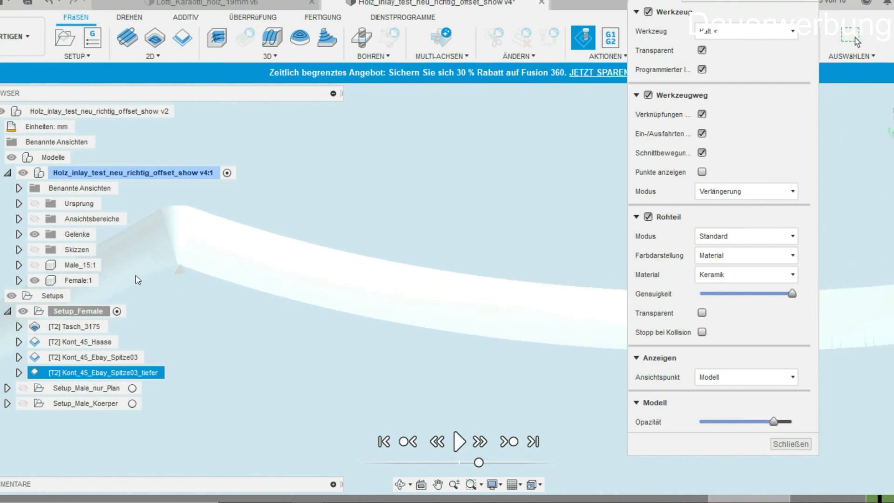
scroll(457, 380, "down", 3)
middle_click_drag(582, 384, 112, 322)
scroll(469, 405, "down", 3)
middle_click_drag(509, 363, 431, 352)
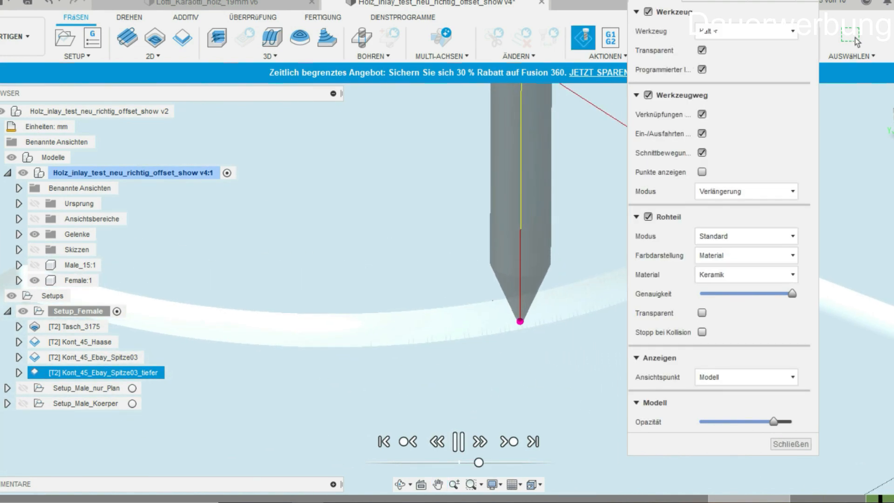
Step: Jump further along Kont_45_Ebay_Spitze03_tiefer, pause the playback, and examine the corners and the engraving bit from several angles
left_click(891, 498)
scroll(208, 381, "down", 4)
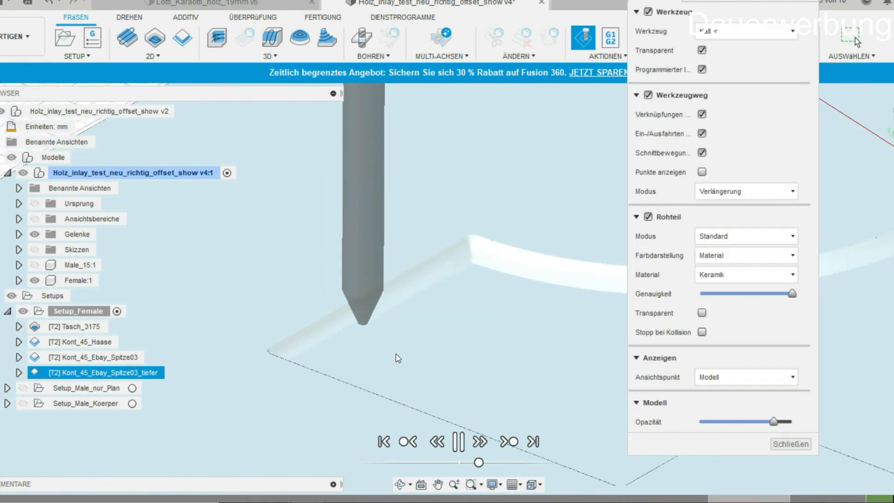
scroll(358, 367, "up", 4)
middle_click_drag(358, 368, 404, 373, "shift")
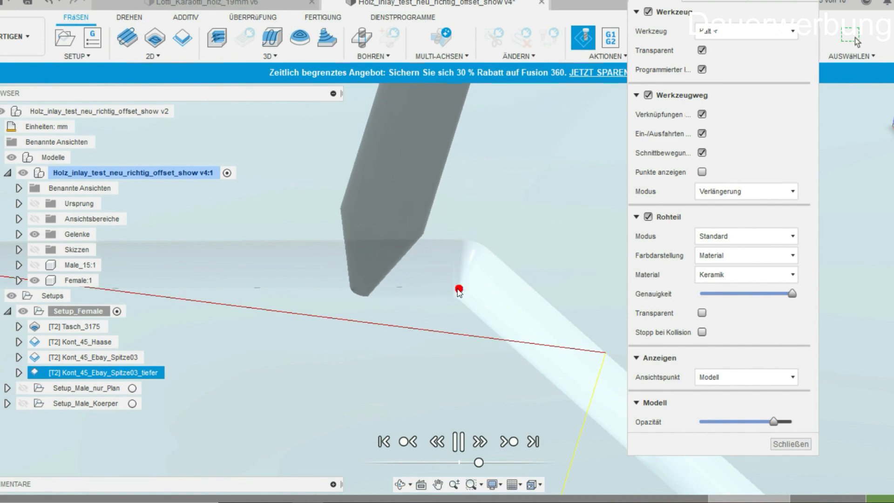
middle_click_drag(402, 372, 206, 288, "shift")
scroll(233, 238, "up", 4)
middle_click_drag(342, 307, 447, 331)
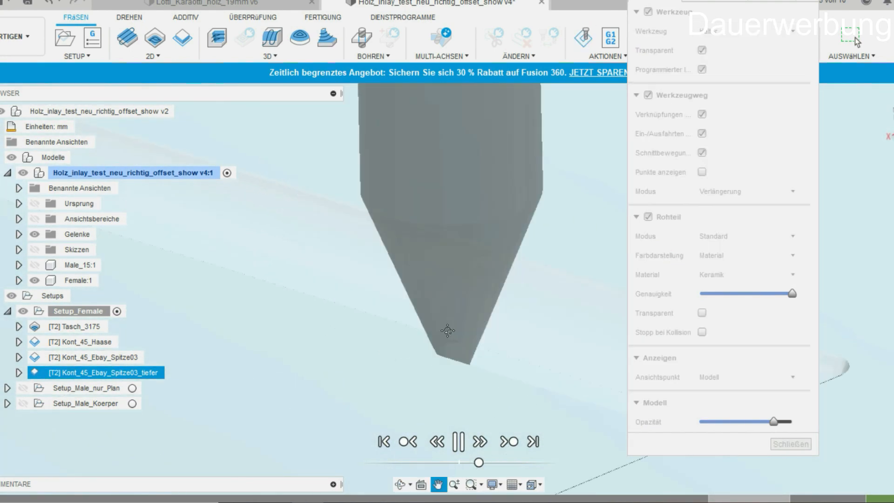
left_click(458, 442)
middle_click_drag(428, 400, 417, 359, "shift")
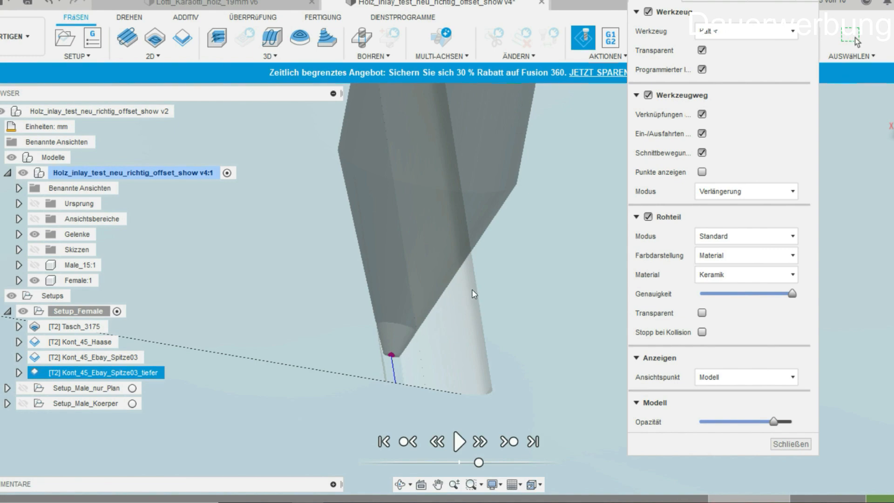
middle_click_drag(397, 357, 446, 424, "shift")
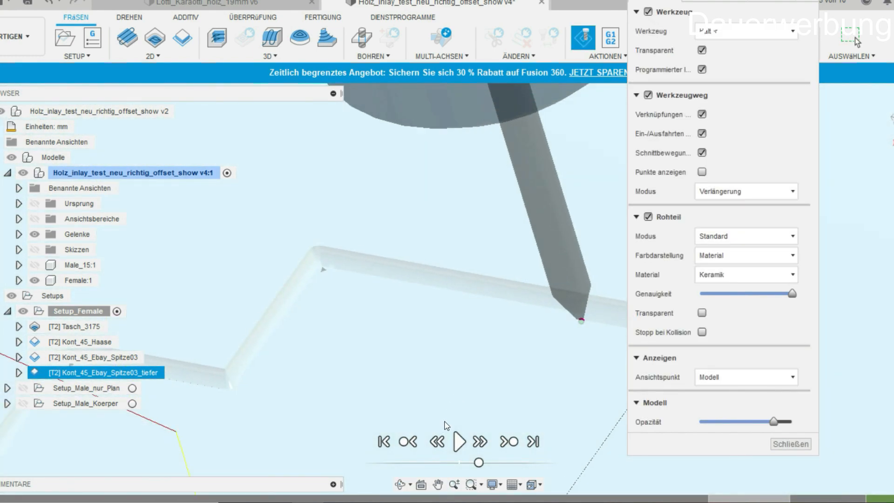
Step: Resume the simulation at a slightly higher speed and follow the engraving bit through the stepped corners of the pocket
left_click(460, 442)
scroll(495, 319, "up", 1)
middle_click_drag(495, 320, 553, 292)
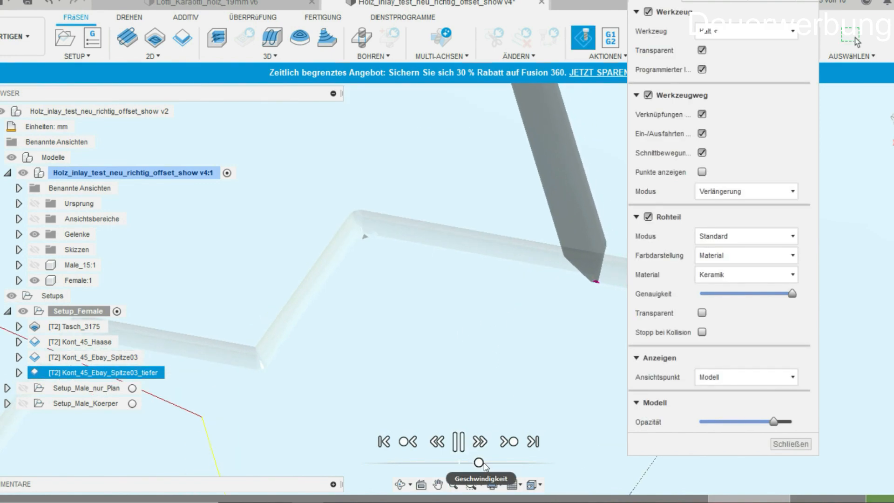
left_click_drag(480, 467, 487, 467)
middle_click_drag(383, 388, 500, 305)
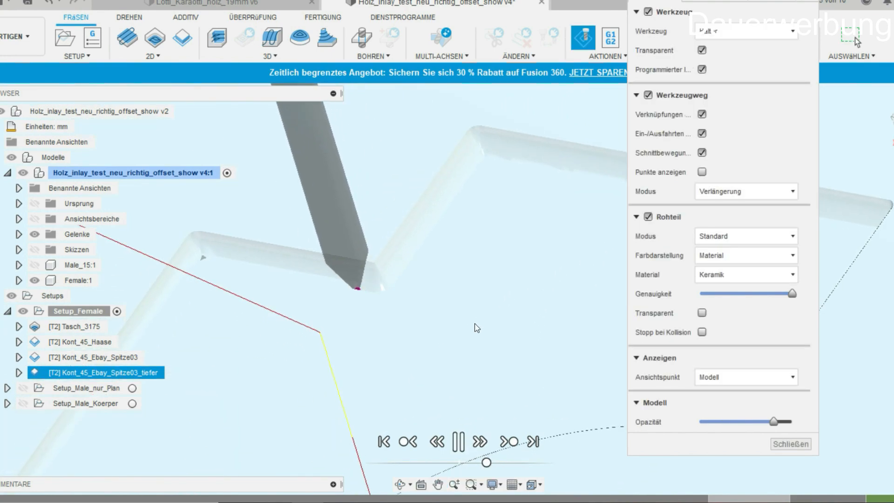
middle_click_drag(395, 368, 678, 295)
middle_click_drag(509, 339, 493, 303, "shift")
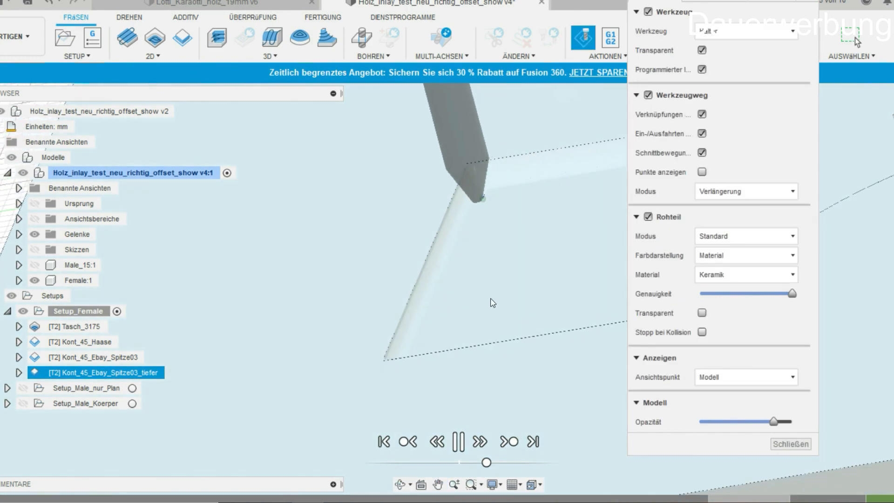
Step: Follow the deeper pass around the remaining contour to the end of the arc, and close the simulation
scroll(491, 321, "up", 3)
scroll(489, 341, "down", 3)
middle_click_drag(488, 341, 284, 240)
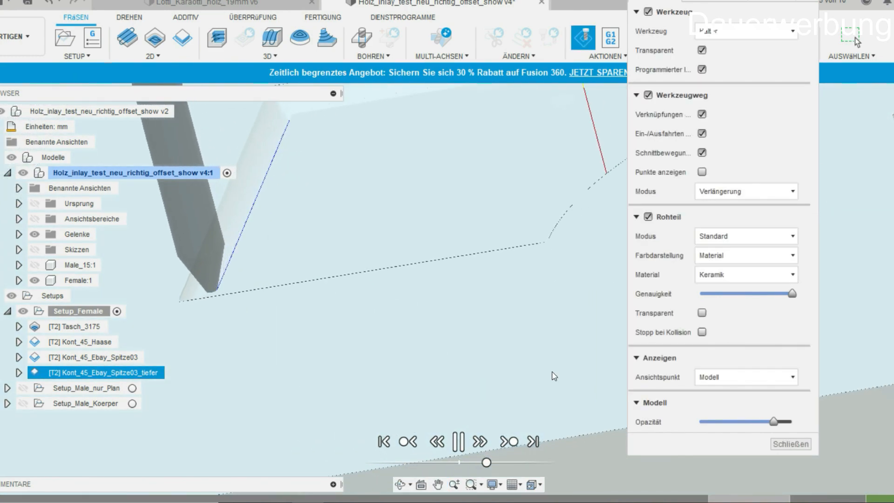
middle_click_drag(469, 289, 470, 365)
middle_click_drag(479, 370, 570, 348, "shift")
middle_click_drag(342, 326, 587, 381)
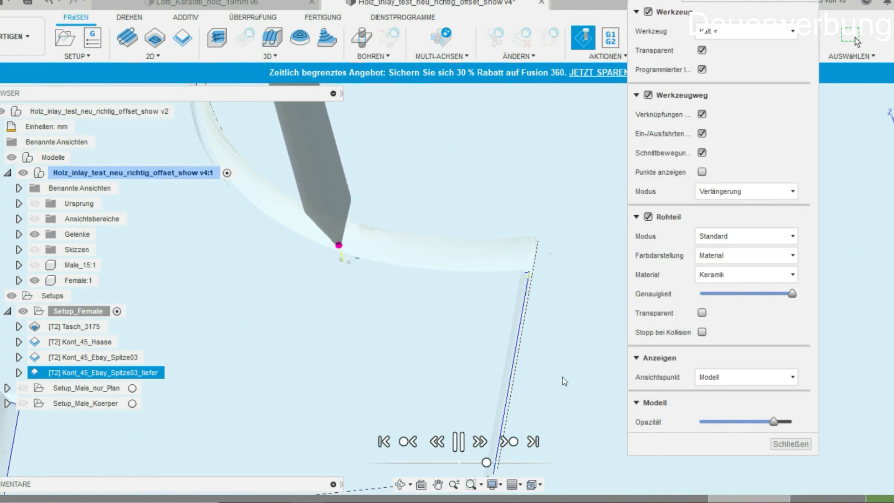
scroll(293, 315, "down", 3)
middle_click_drag(303, 315, 477, 333)
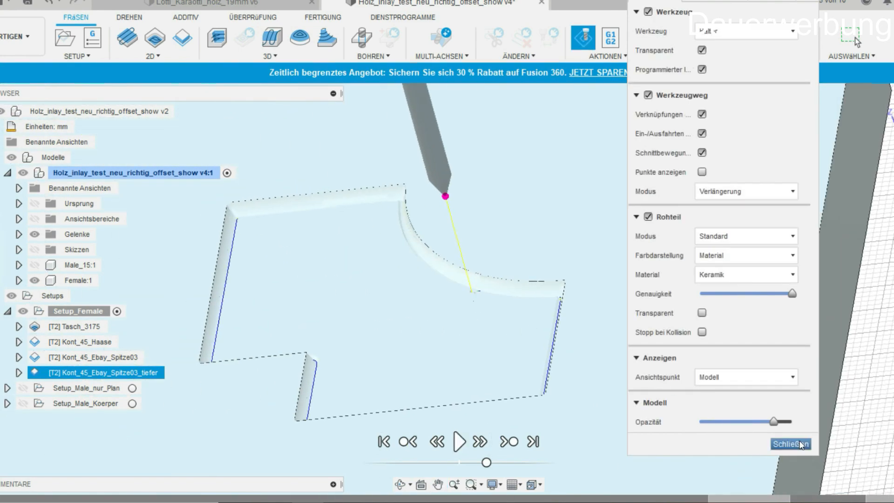
left_click(801, 444)
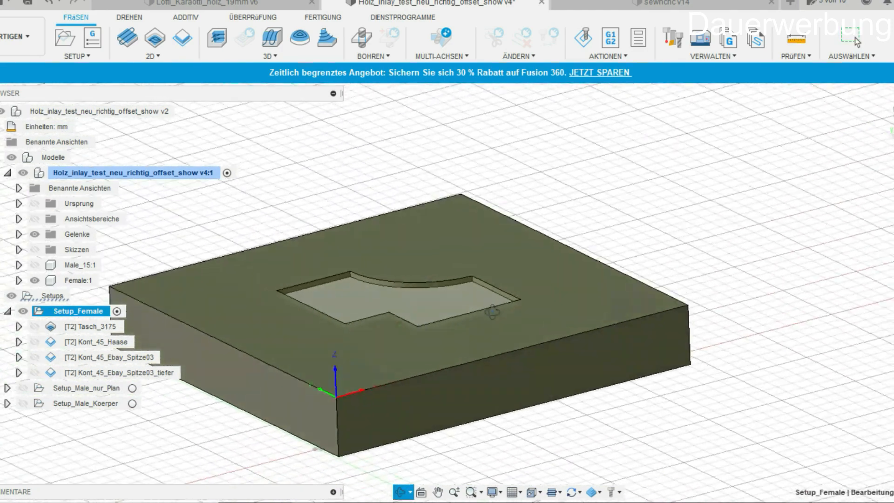
Step: Collapse Setup_Female, hide the Female component, and show Male_15 with its raised inlay in view
left_click(8, 313)
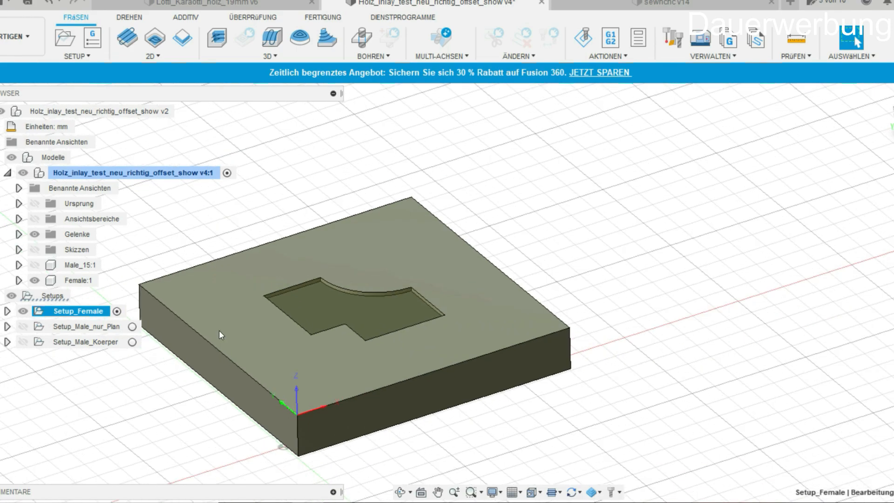
left_click(35, 280)
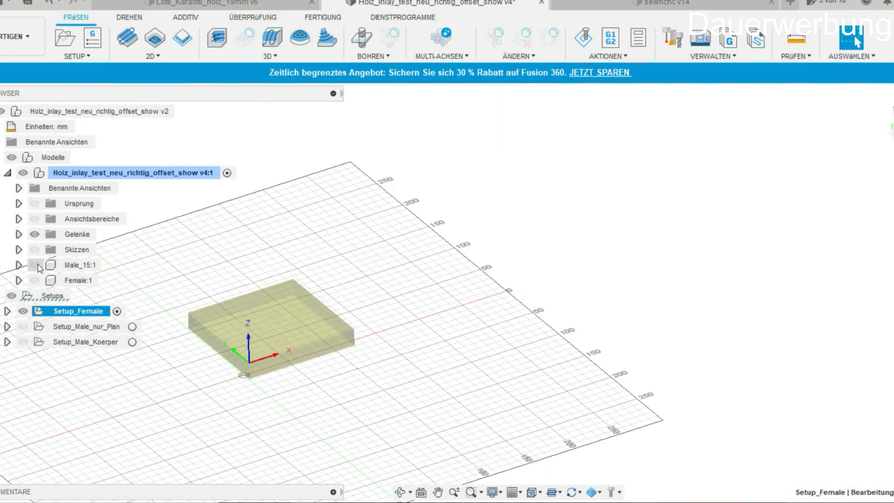
left_click(35, 265)
middle_click_drag(345, 450, 187, 316, "shift")
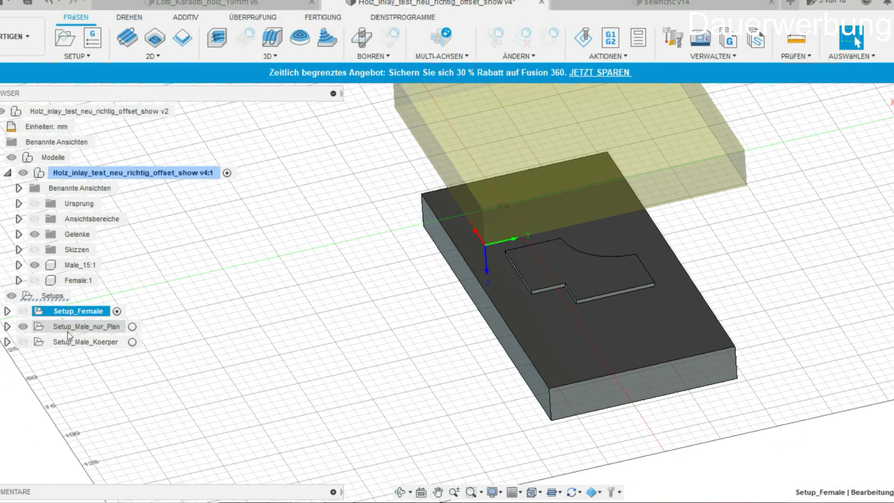
middle_click_drag(497, 364, 643, 317)
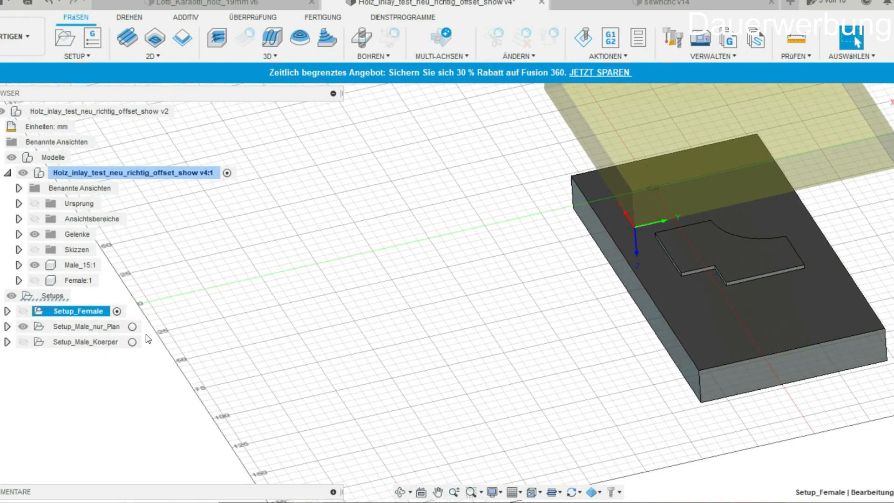
Step: Activate Setup_Male_nur_Plan and examine its stock and origin around the male part
left_click(132, 327)
middle_click_drag(745, 347, 326, 367)
left_click(478, 362)
middle_click_drag(478, 362, 298, 311, "shift")
left_click(86, 330)
middle_click_drag(394, 395, 460, 367)
scroll(506, 390, "up", 4)
scroll(572, 419, "down", 3)
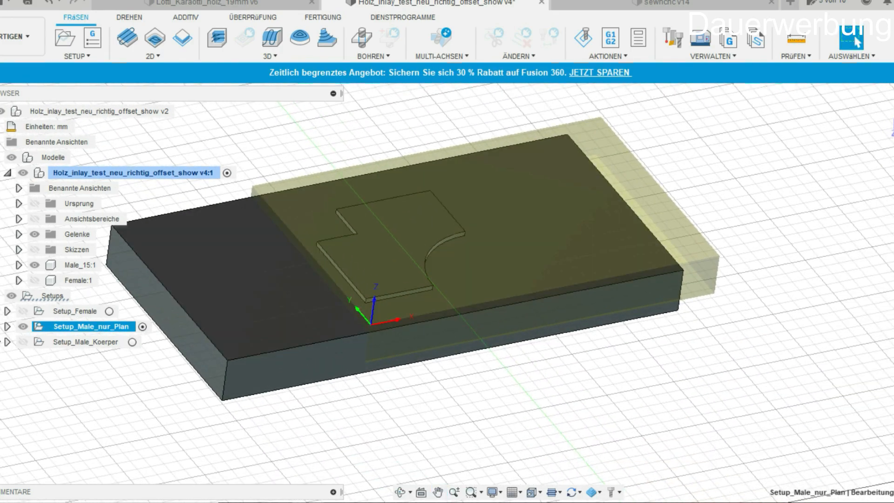
Step: Inspect the facing toolpath Planen1 in Setup_Male_nur_Plan, and collapse the setup again
left_click(7, 326)
left_click(79, 342)
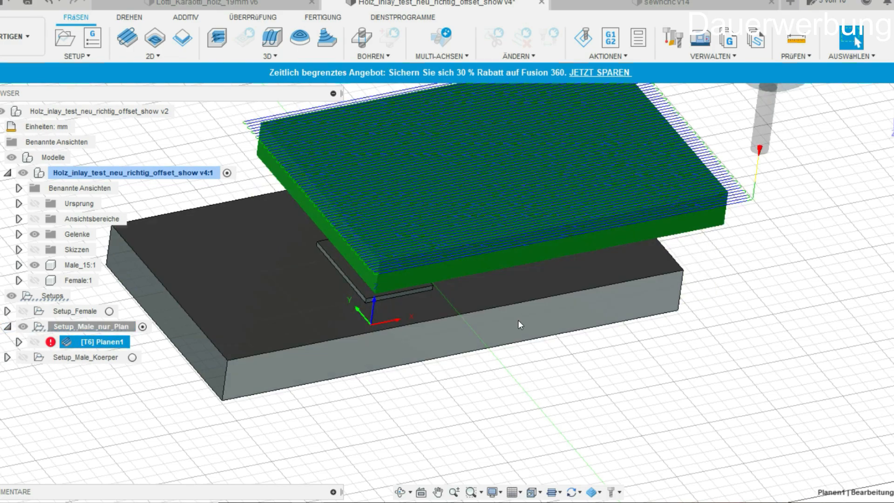
mouse_move(523, 320)
middle_mouse_down("shift")
mouse_move(528, 290)
mouse_move(523, 313)
middle_mouse_up("shift")
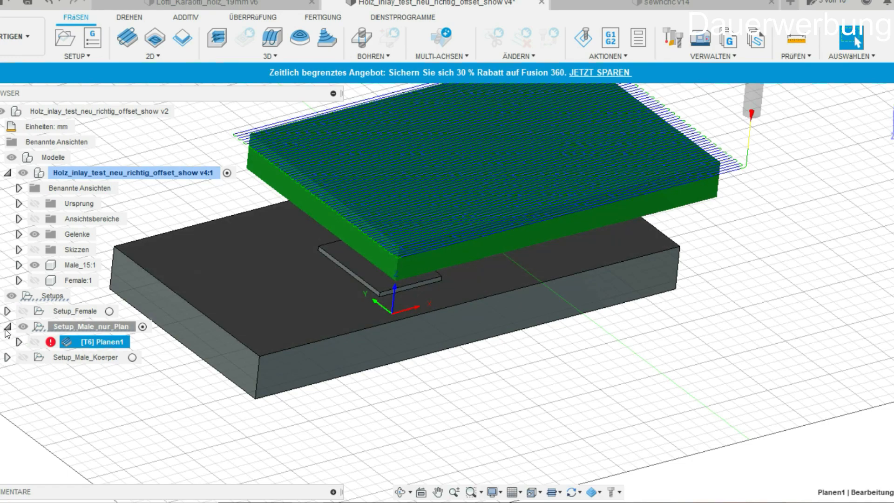
left_click(7, 327)
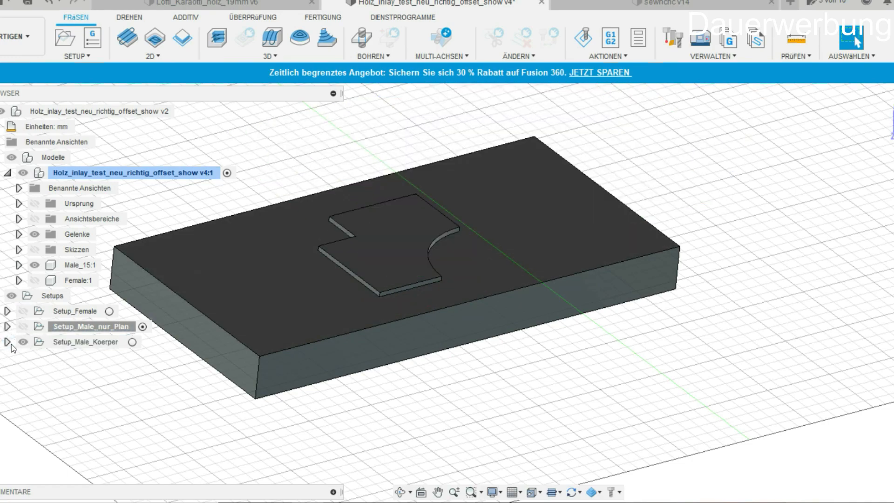
Step: Expand Setup_Male_Koerper and view its stock and the Adap_6mm toolpath
left_click(7, 342)
left_click(89, 342)
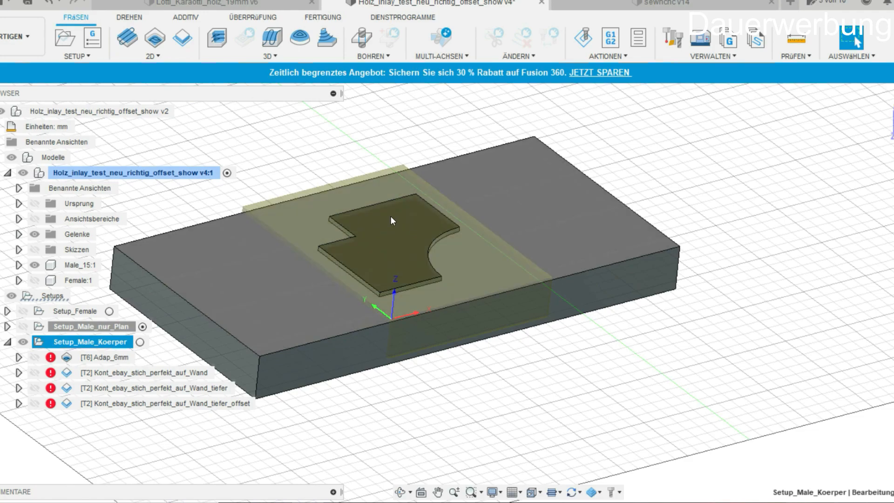
left_click(92, 361)
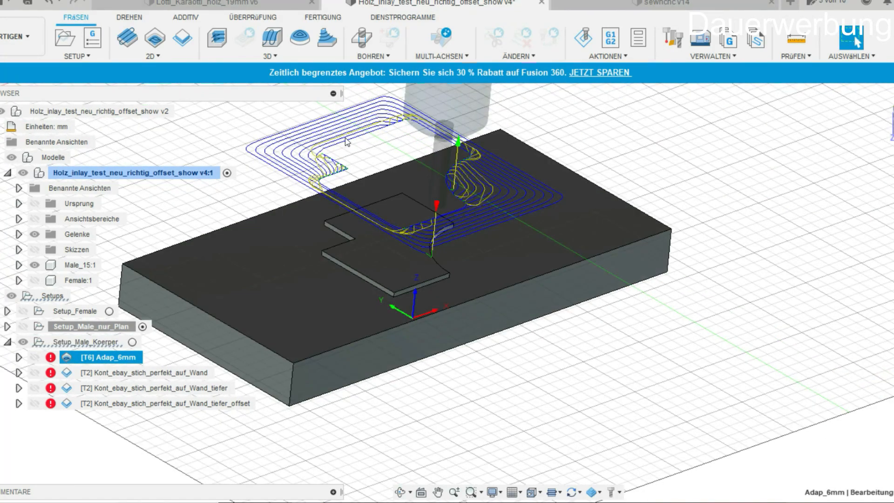
Step: Recalculate all toolpaths in Setup_Male_Koerper and view the updated Adap_6mm path around the inlay
right_click(105, 341)
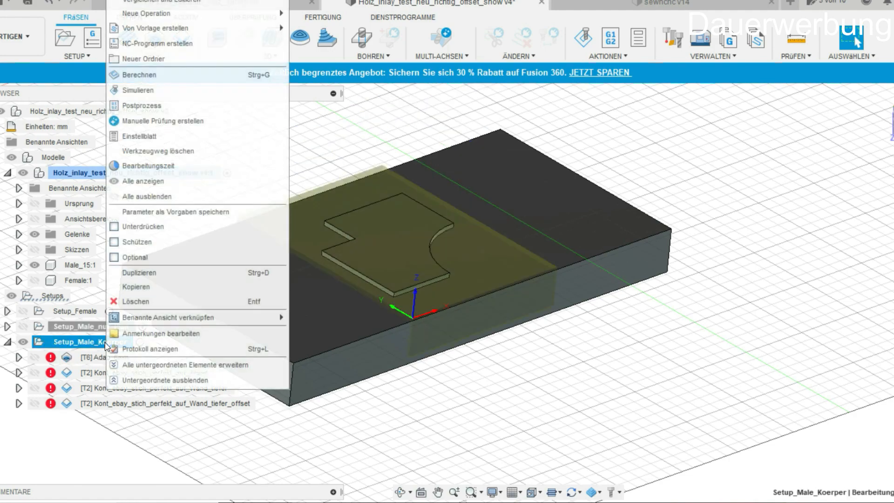
left_click(143, 81)
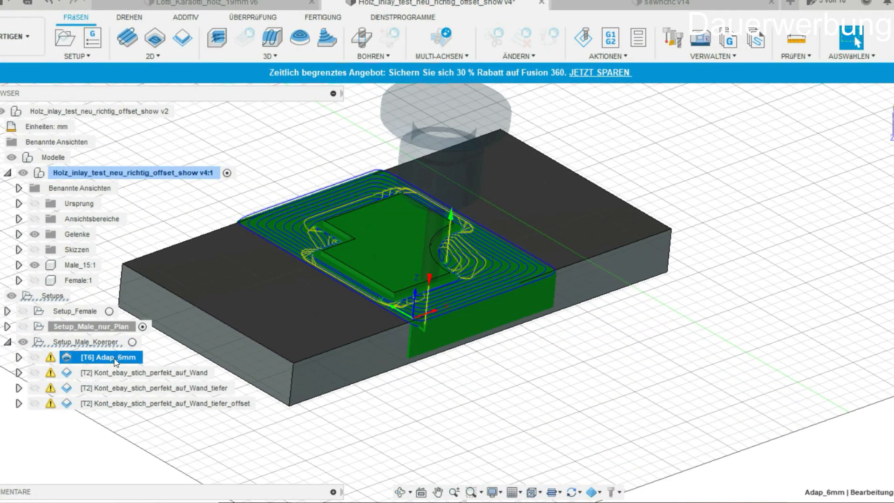
scroll(400, 235, "up", 5)
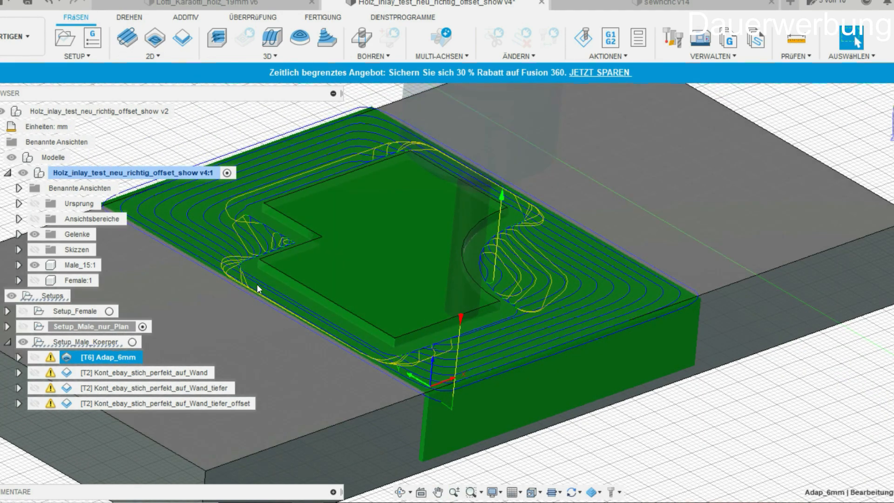
Step: Open the passes settings of Adap_6mm, and switch to Excel to review the male part's milling allowances on the Inlay_Rechner sheet
double_click(89, 357)
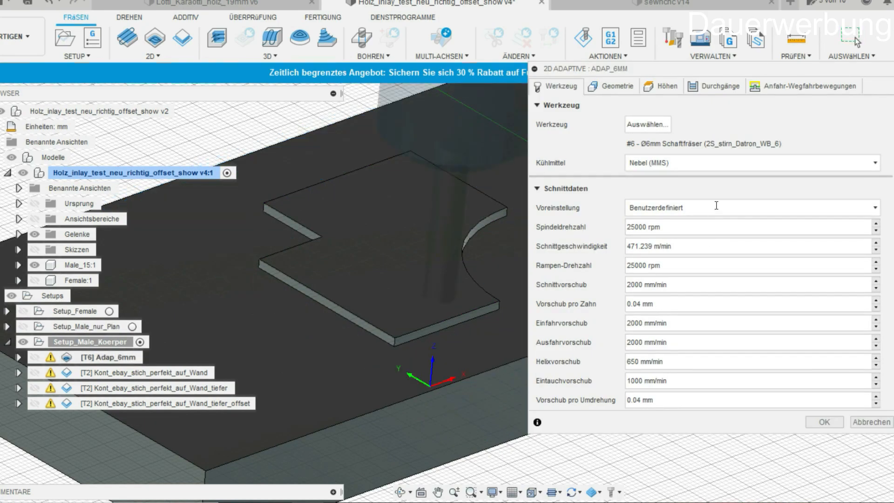
left_click(709, 88)
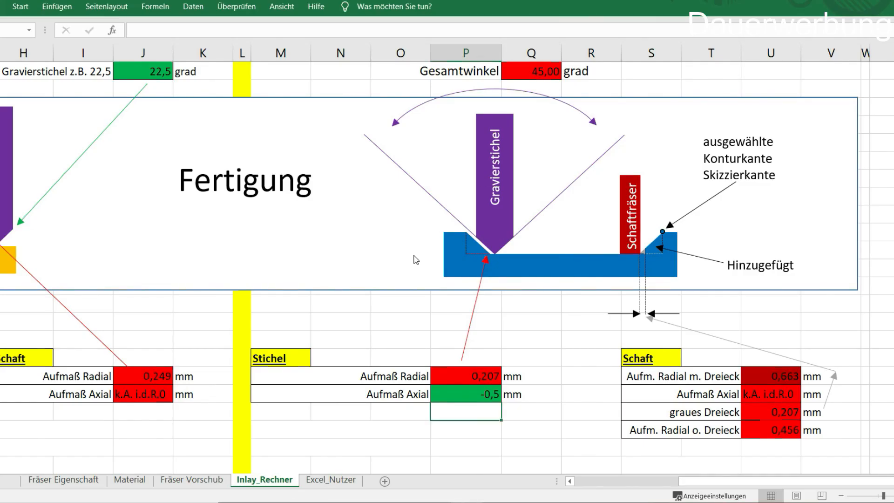
scroll(517, 361, "down", 3)
scroll(517, 362, "right", 20)
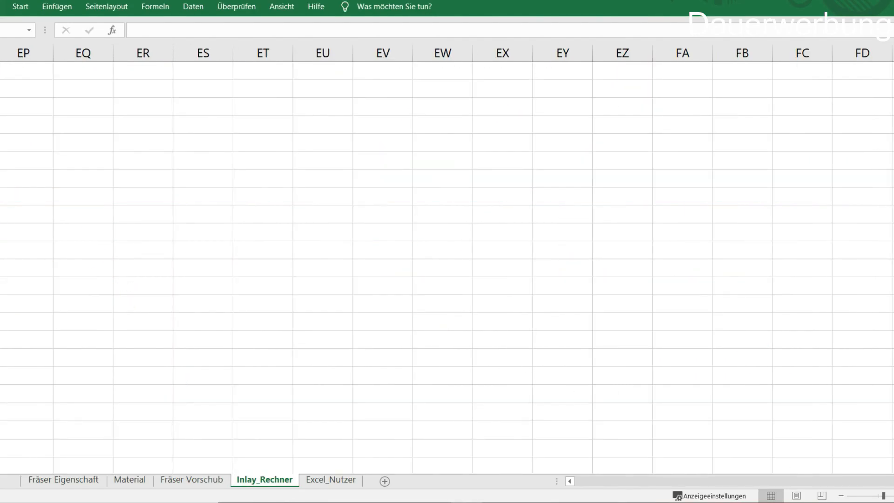
left_click_drag(893, 482, 573, 481)
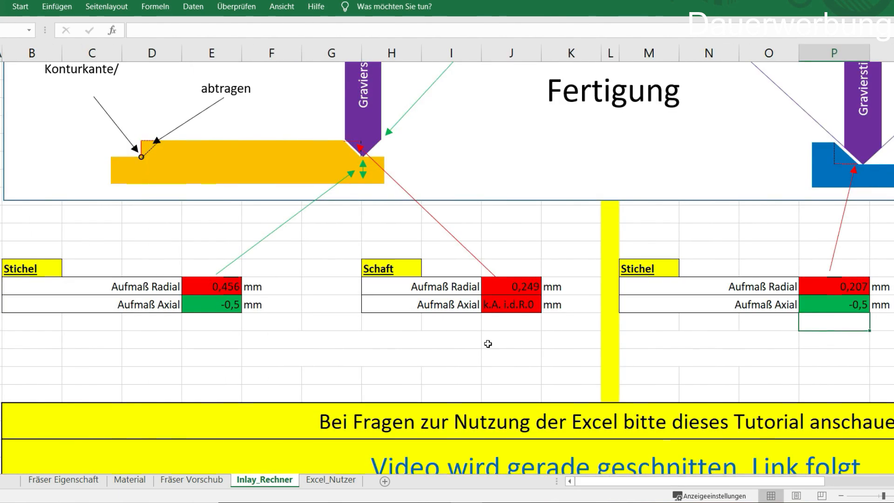
scroll(488, 343, "up", 2)
scroll(425, 353, "up", 1)
scroll(424, 368, "down", 1)
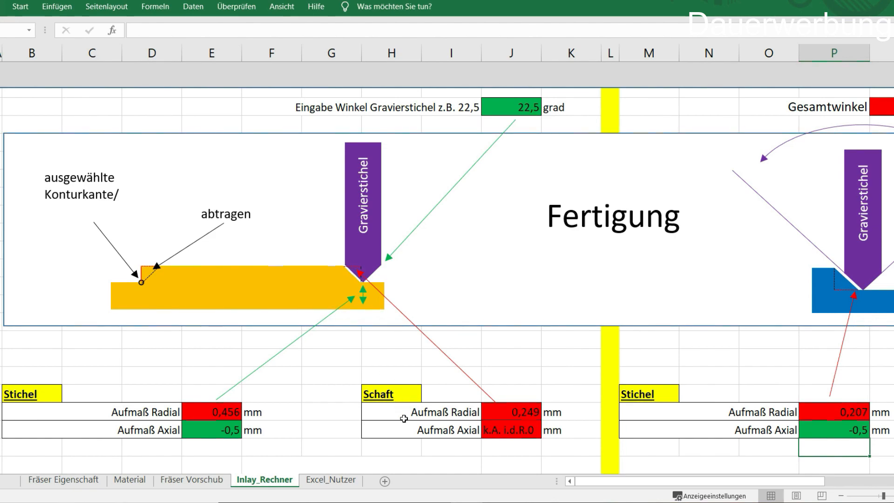
Step: Check the Schaft radial allowance on the Inlay_Rechner sheet against Adap_6mm's stock allowance in Fusion 360, and cancel the toolpath settings
left_click(402, 389)
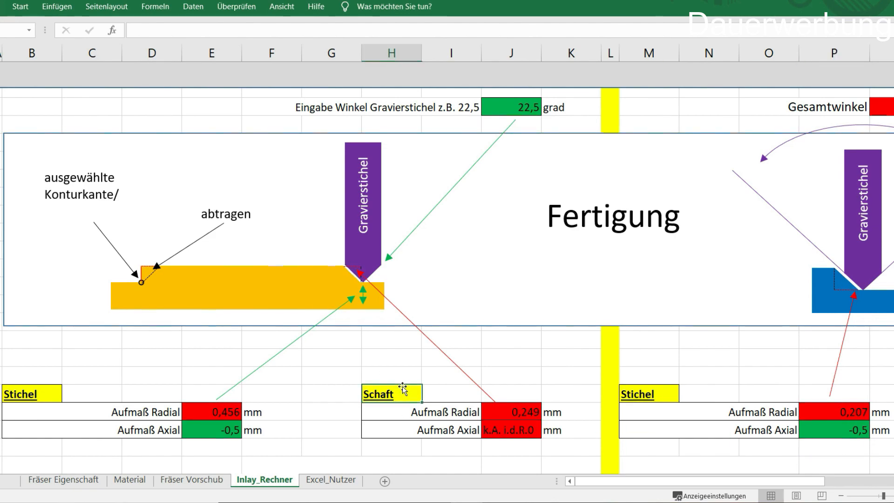
left_click(515, 410)
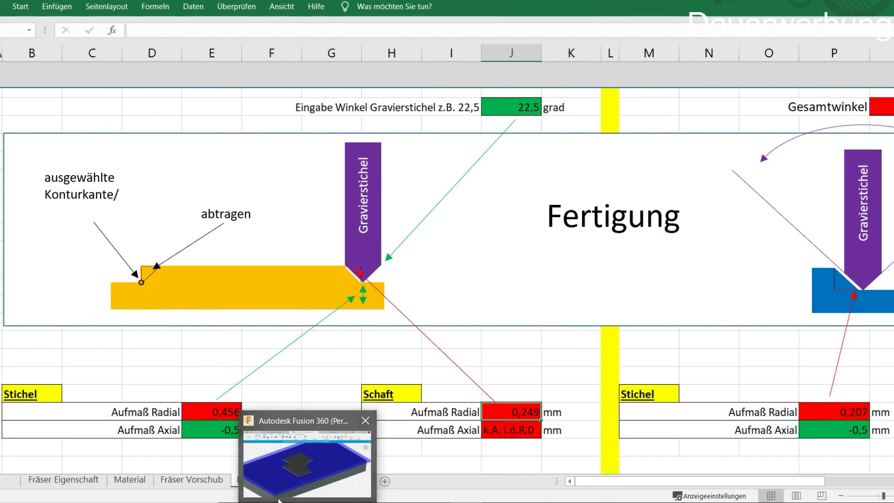
left_click(308, 489)
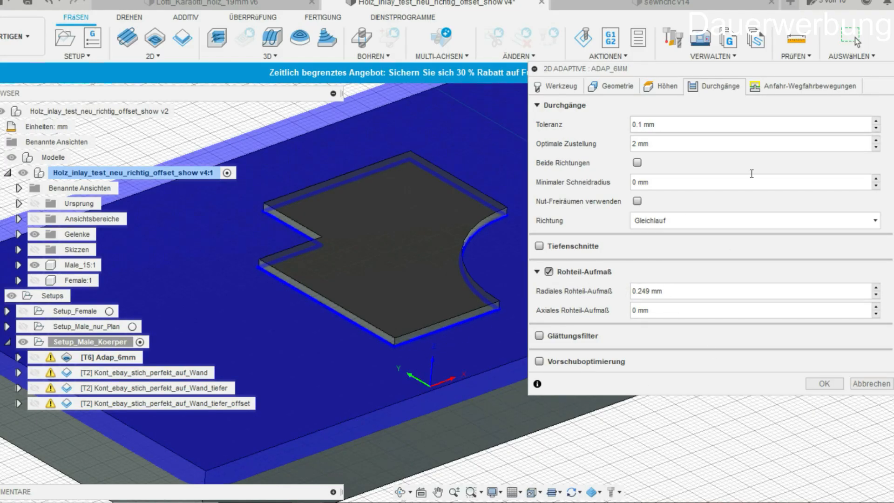
left_click(869, 384)
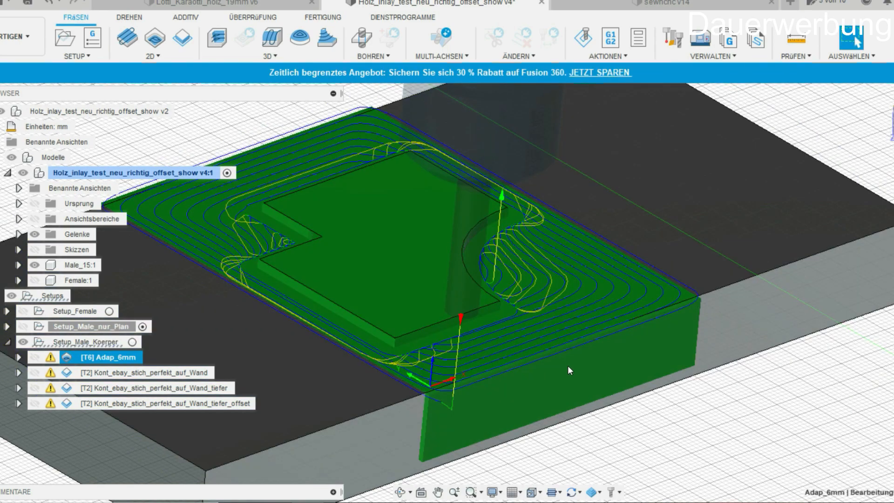
Step: View the Kont_ebay_stich_perfekt_auf_Wand toolpath along the inlay wall and hide the Male_15:1 component
left_click(85, 376)
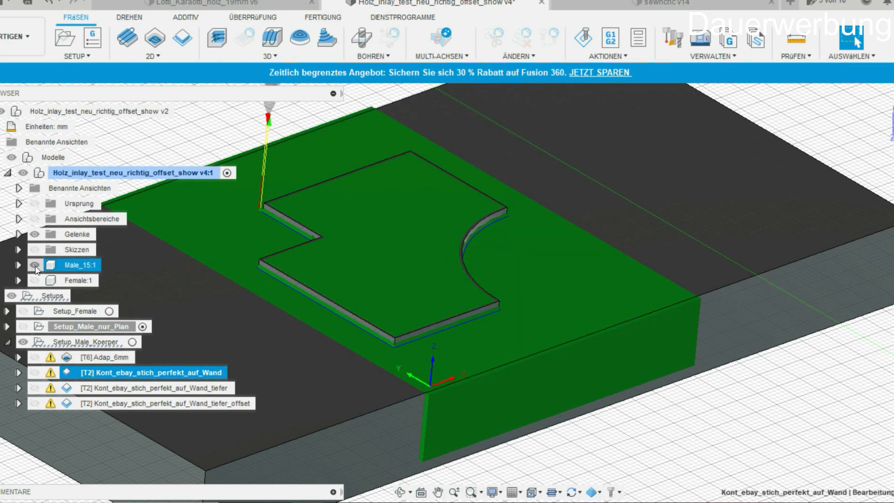
scroll(233, 207, "up", 6)
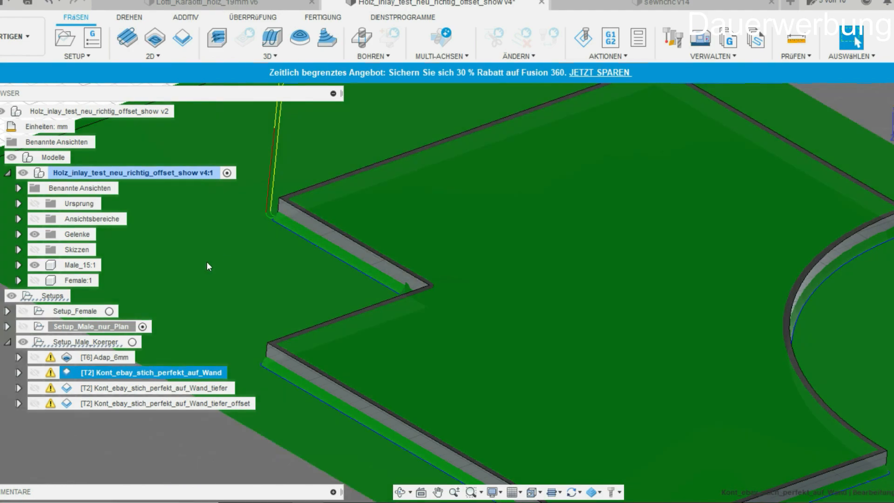
left_click(36, 266)
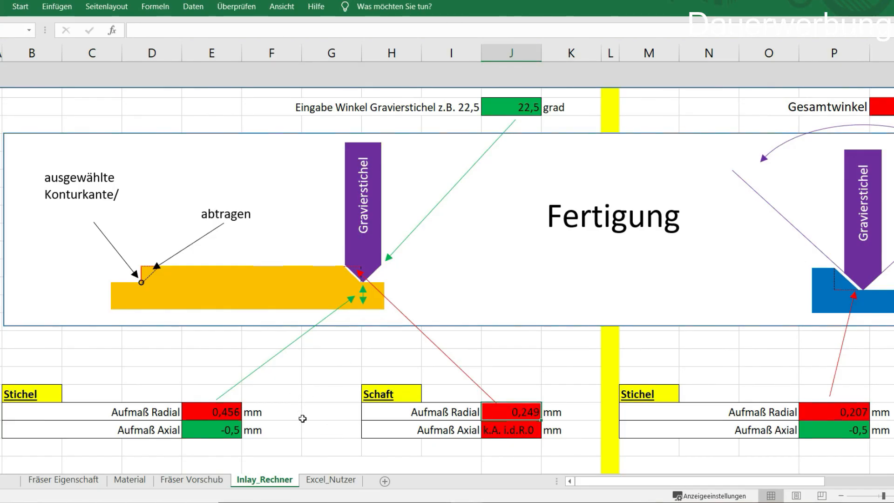
Step: In Excel, set the male part's Stichel axial allowance to 0 mm on the Inlay_Rechner sheet
left_click(239, 430)
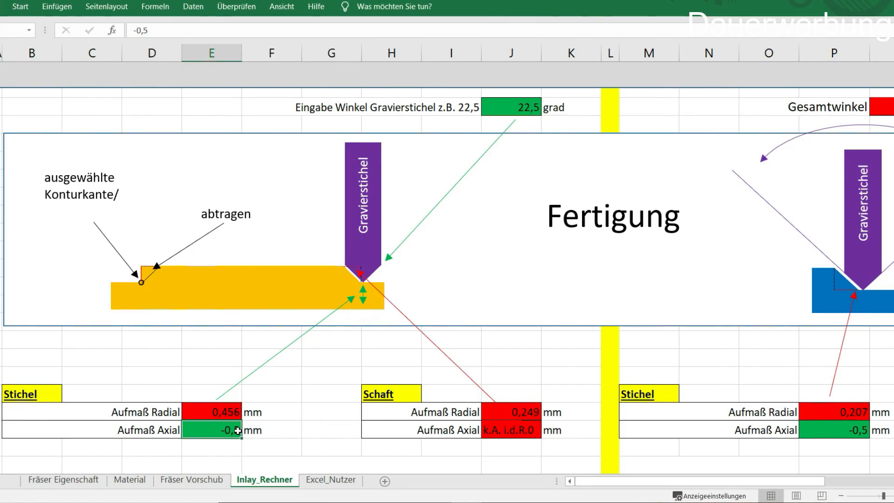
key("BackSpace")
key("Return")
left_click(397, 452)
left_click(352, 370)
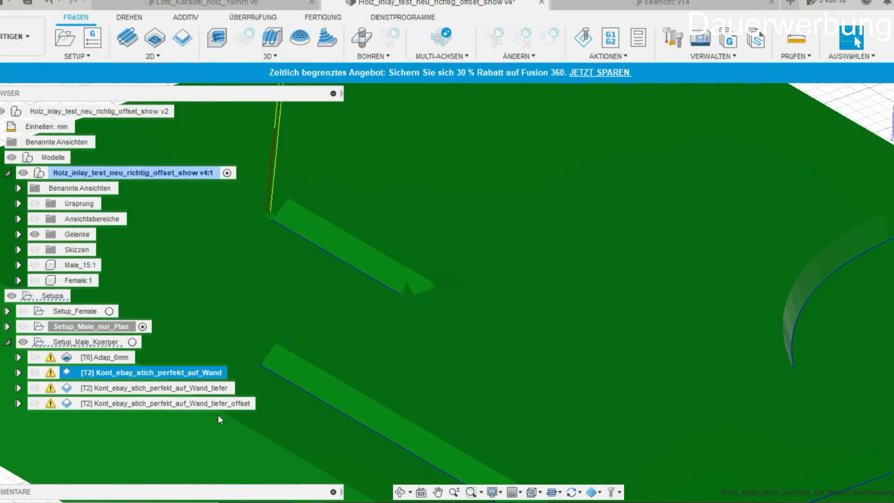
Step: In Fusion 360, review the contour selection, tool and stock allowances of Kont_ebay_stich_perfekt_auf_Wand, and cancel its settings
left_click(121, 375)
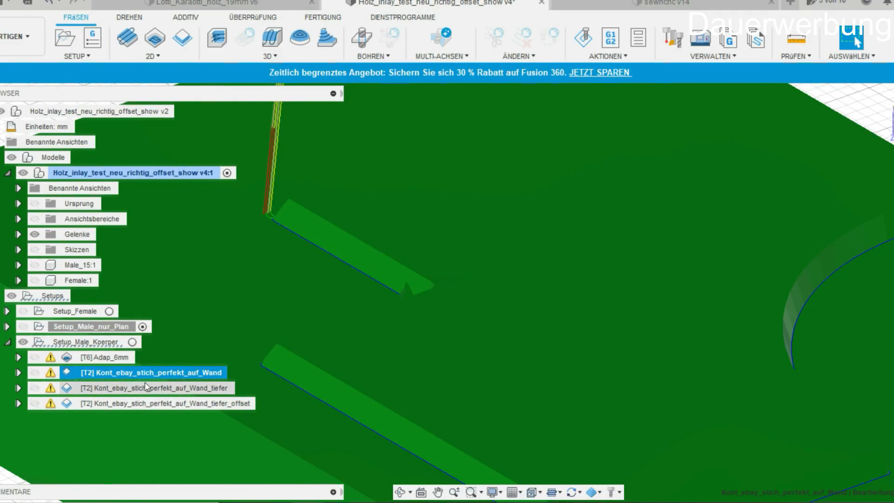
double_click(71, 375)
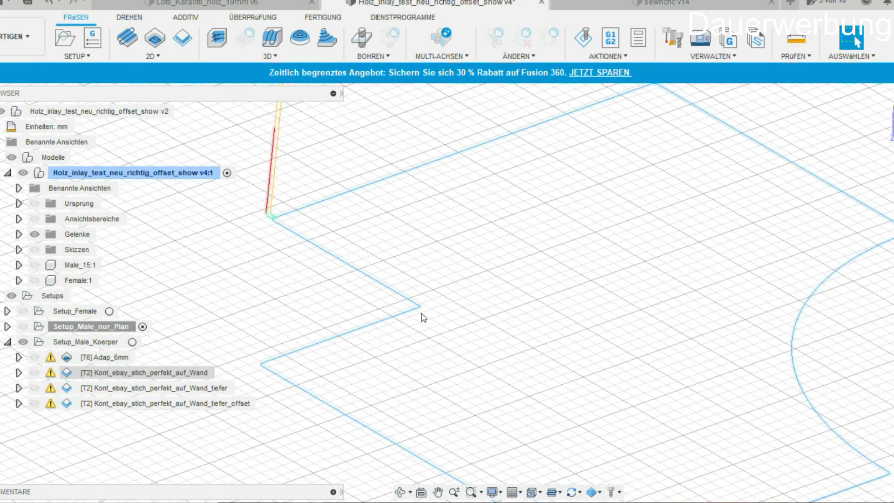
left_click(607, 90)
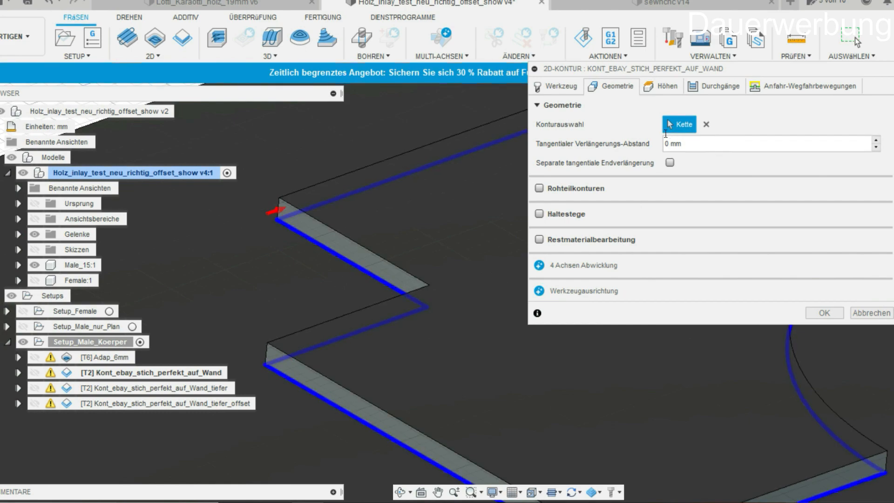
left_click(556, 86)
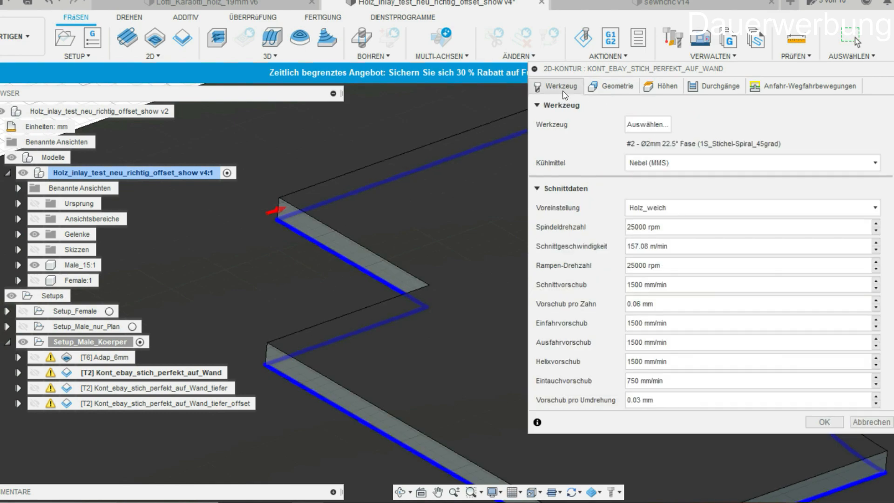
left_click(707, 86)
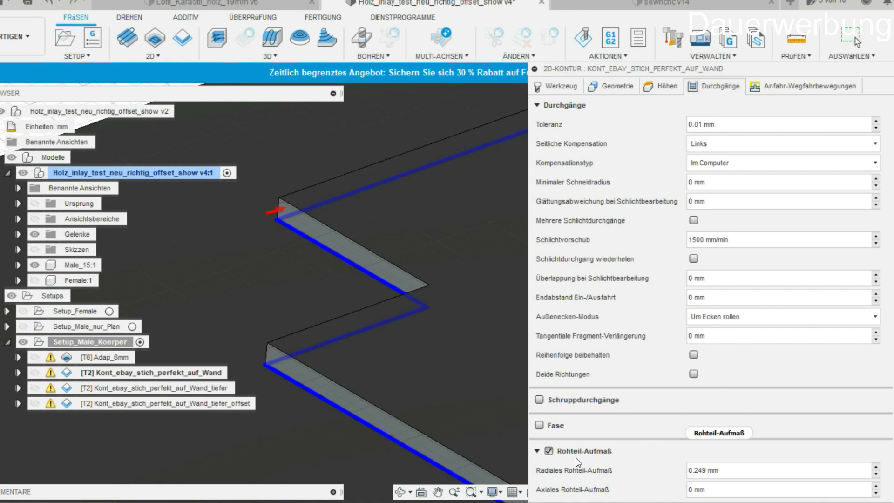
scroll(705, 76, "down", 2)
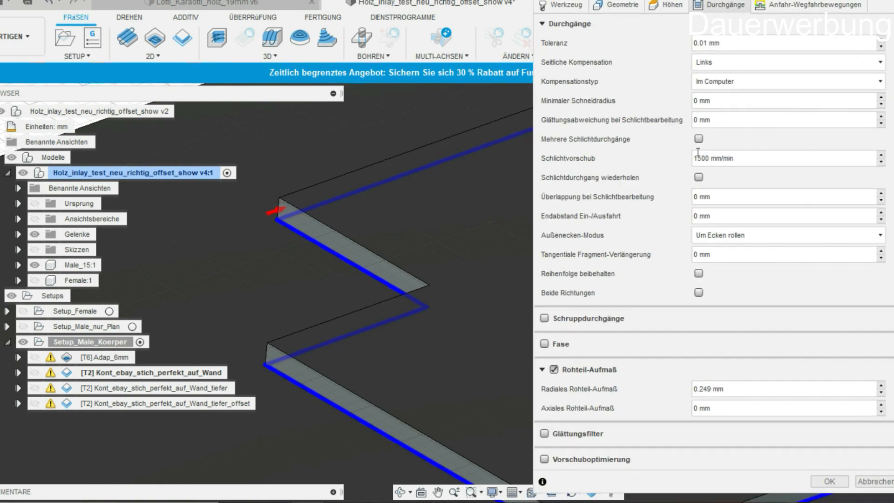
left_click(884, 482)
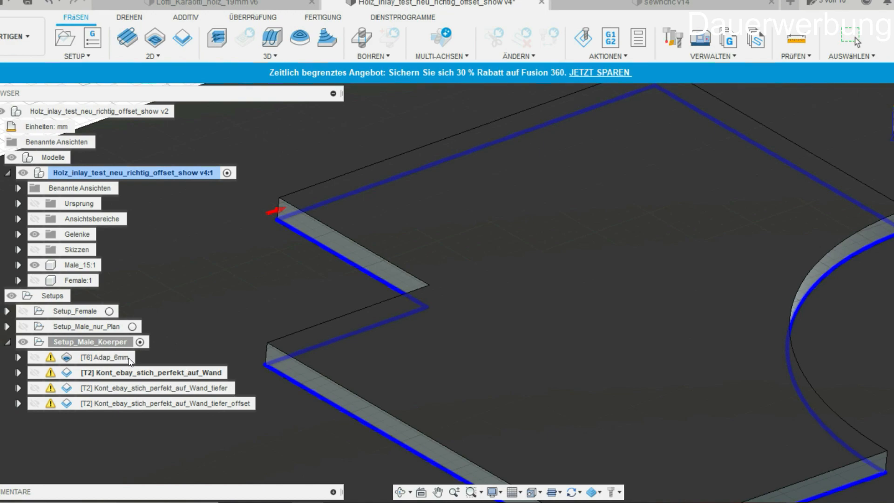
Step: Simulate Setup_Male_Koerper, pausing and resuming during the first engraving contour to examine the cutter against the inlay wall
left_click(87, 340)
left_click(232, 330)
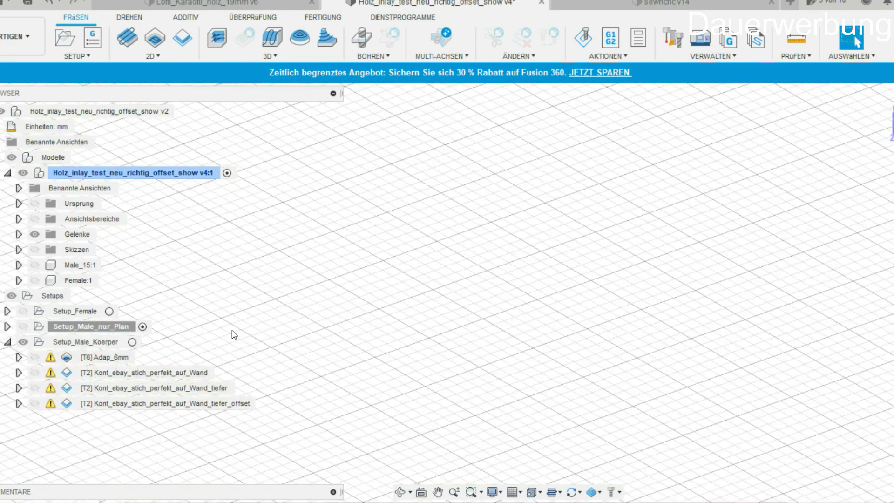
left_click(94, 343)
left_click(582, 38)
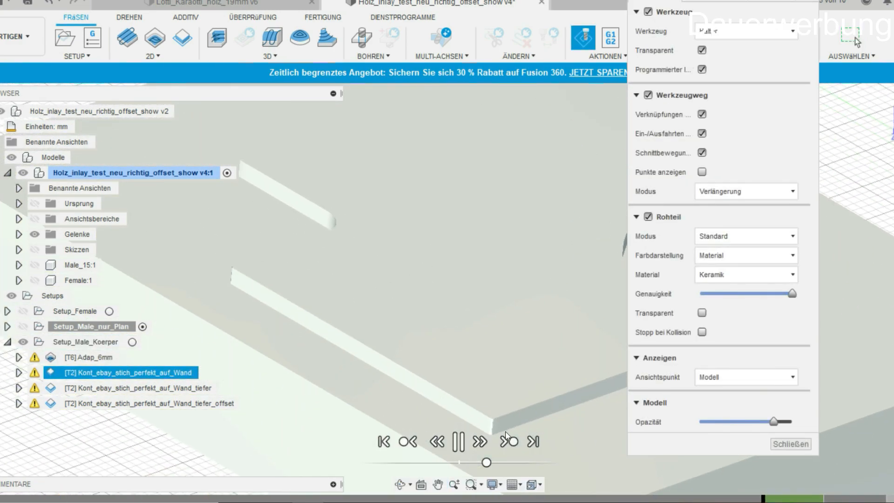
middle_click_drag(267, 265, 501, 374)
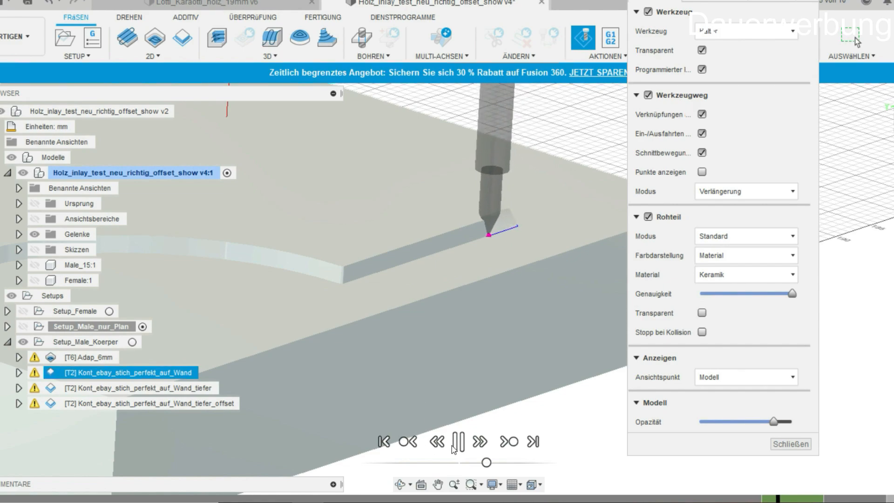
left_click(460, 445)
scroll(433, 253, "up", 5)
middle_click_drag(434, 254, 498, 431, "shift")
key("XF86AudioRaiseVolume")
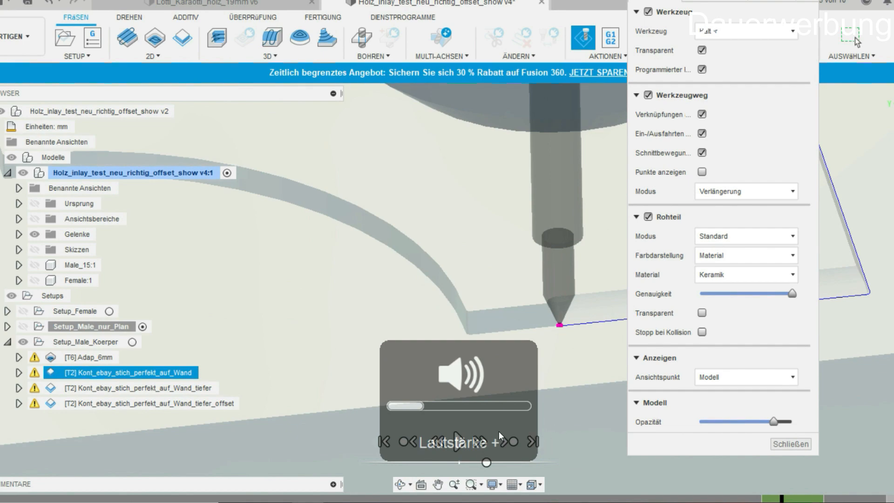
left_click(460, 440)
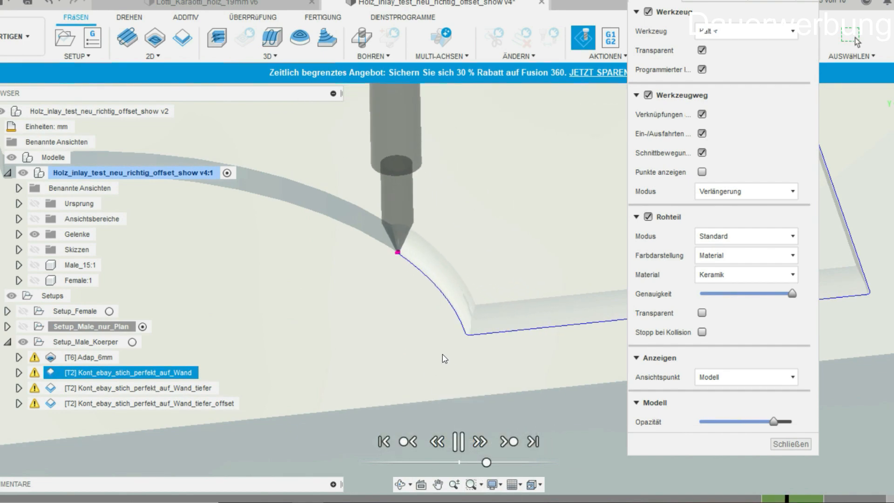
Step: Follow the simulated engraving cutter to the inlay's inner corner, slow the playback to inspect the remaining material, and close the simulation
middle_click_drag(261, 367, 415, 373)
mouse_move(376, 246)
middle_mouse_down()
mouse_move(391, 414)
mouse_move(493, 323)
mouse_move(390, 351)
mouse_move(498, 377)
middle_mouse_up()
middle_click_drag(403, 283, 484, 452)
middle_click_drag(425, 261, 418, 361)
middle_click_drag(365, 331, 435, 350)
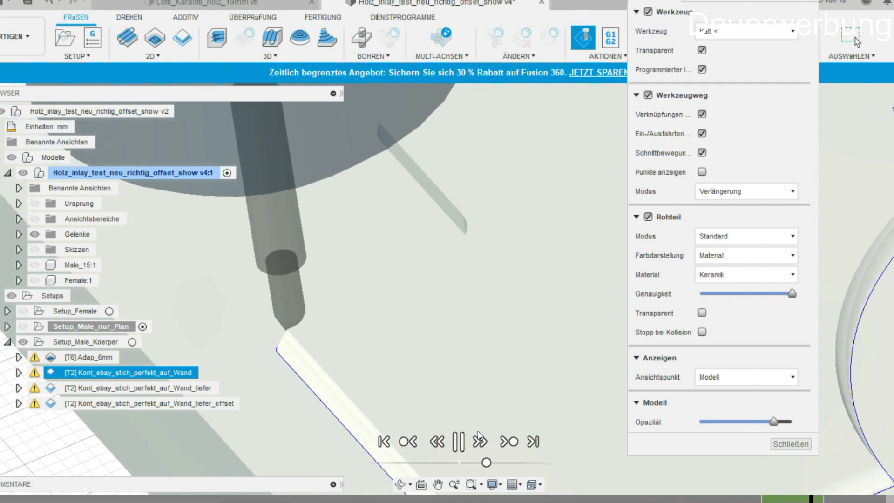
left_click_drag(485, 463, 465, 464)
mouse_move(422, 307)
middle_mouse_down("shift")
mouse_move(495, 289)
mouse_move(597, 297)
mouse_move(425, 310)
middle_mouse_up("shift")
scroll(425, 309, "up", 4)
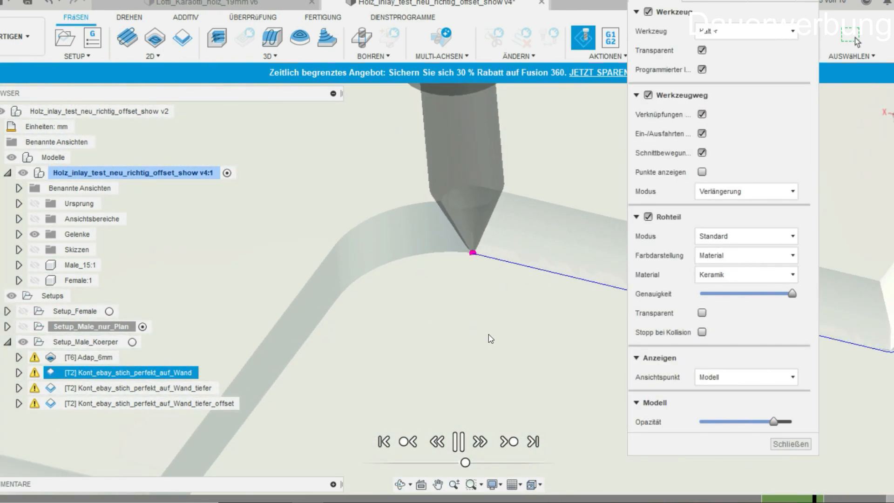
left_click_drag(465, 463, 476, 462)
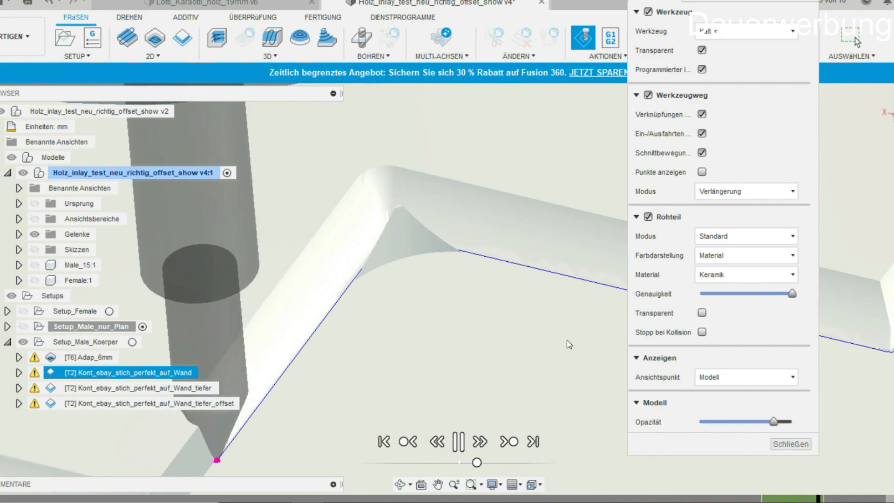
left_click(790, 443)
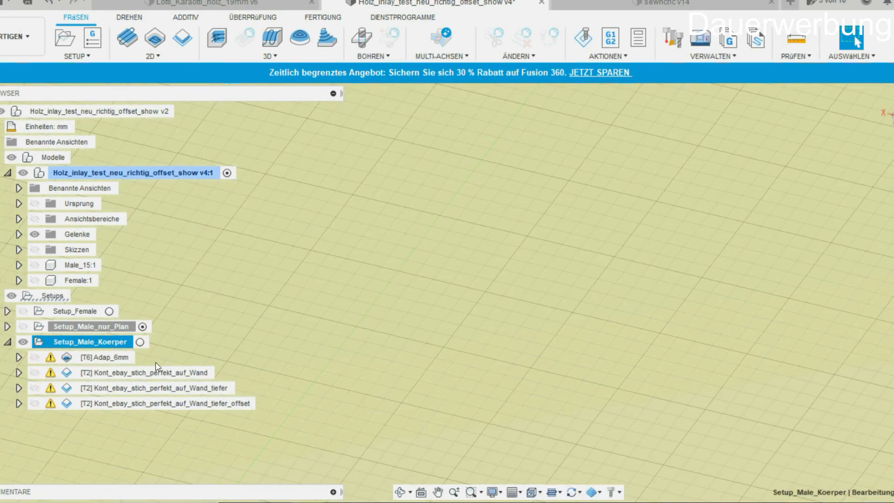
Step: Simulate the Kont_ebay_stich_perfekt_auf_Wand_tiefer toolpath at reduced speed and view the cutter tip up close
left_click(120, 388)
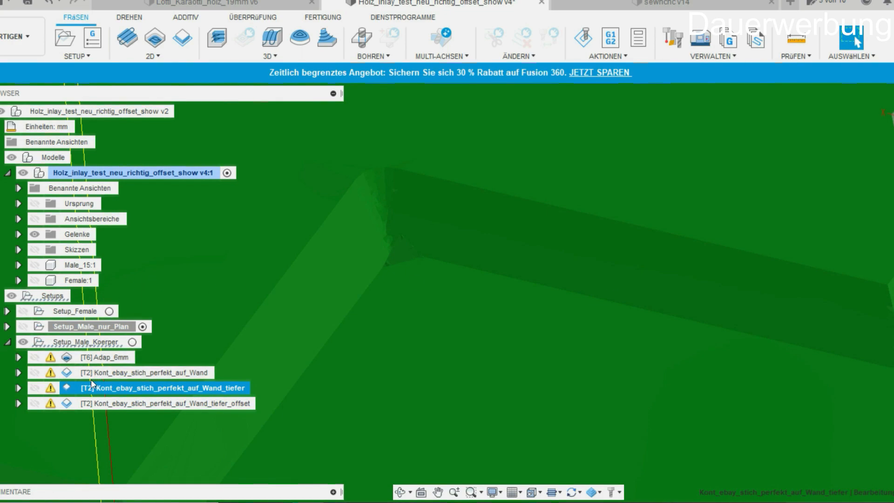
left_click(582, 38)
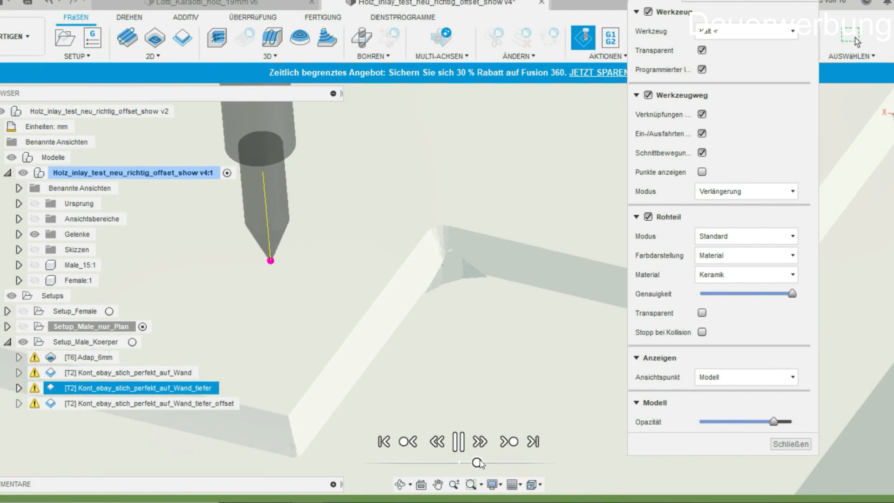
left_click_drag(494, 464, 469, 462)
middle_click_drag(564, 298, 485, 288, "shift")
scroll(558, 285, "up", 5)
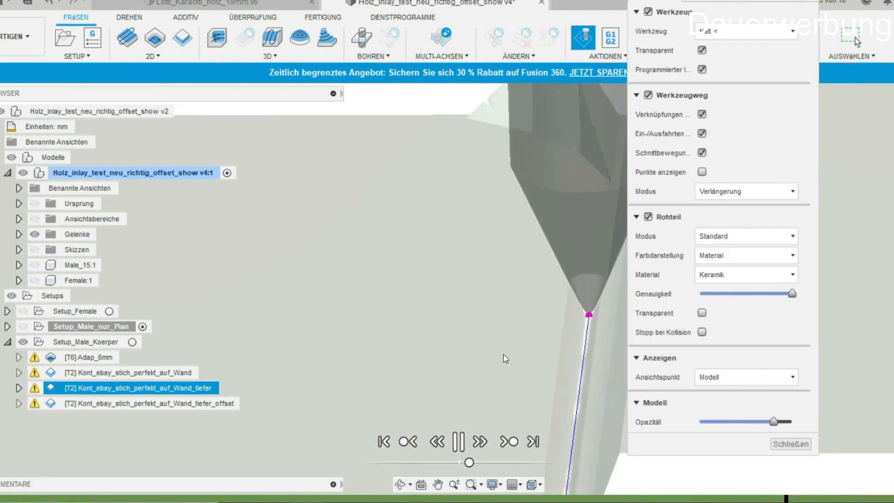
Step: Watch the deeper engraving pass cut around the inlay's inner corner, and pause the simulation to examine the leftover material
middle_click_drag(505, 359, 504, 378, "shift")
scroll(512, 331, "down", 2)
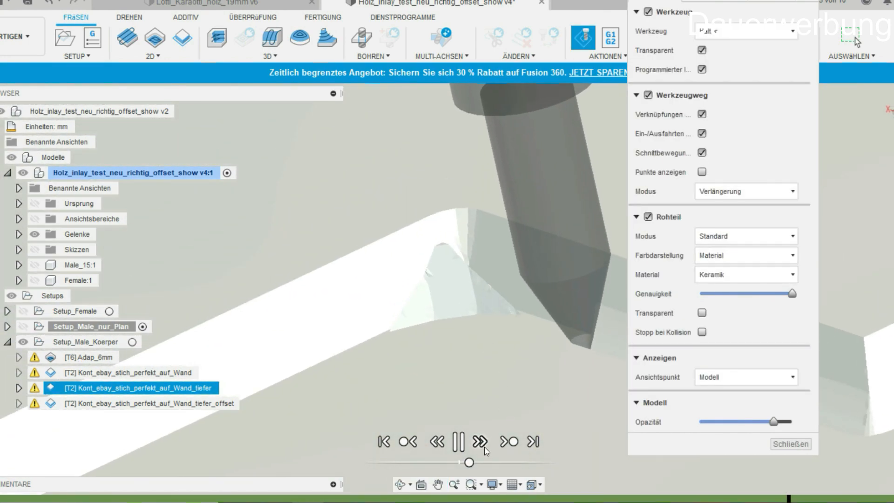
mouse_move(469, 464)
left_mouse_down()
mouse_move(478, 463)
mouse_move(471, 463)
left_mouse_up()
middle_click_drag(505, 370, 509, 346, "shift")
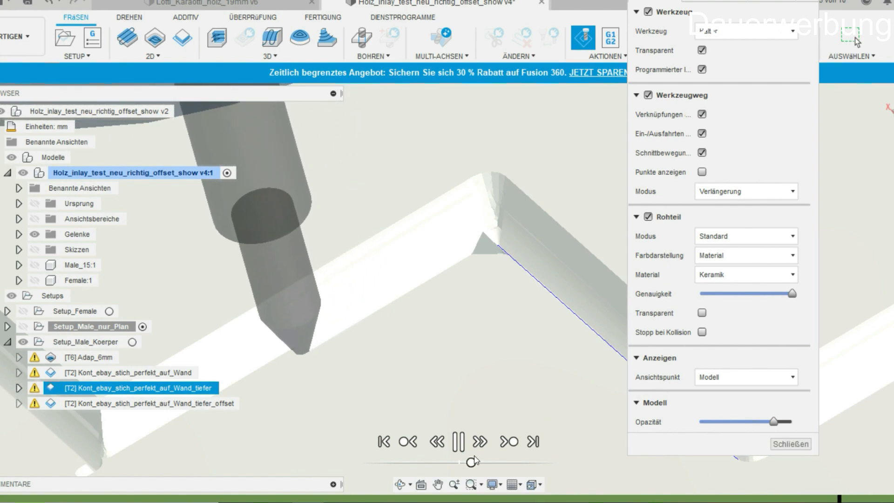
left_click(459, 442)
middle_click_drag(542, 348, 500, 397, "shift")
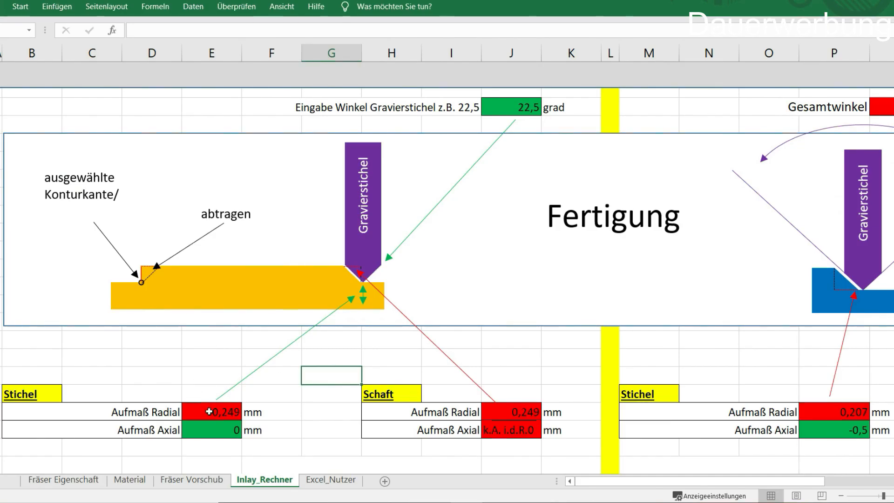
Step: In Excel, set the male part's Stichel axial allowance to -0,5 mm and check the resulting radial allowance
left_click(207, 430)
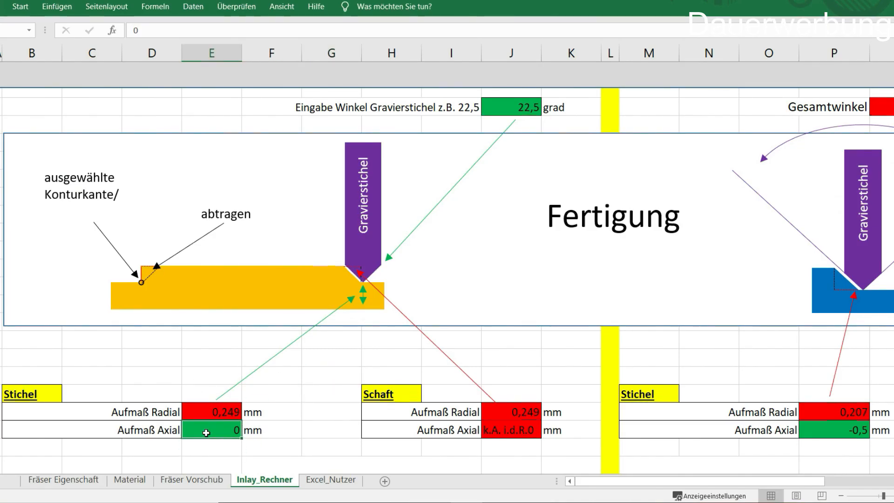
type("-0,5")
key("Return")
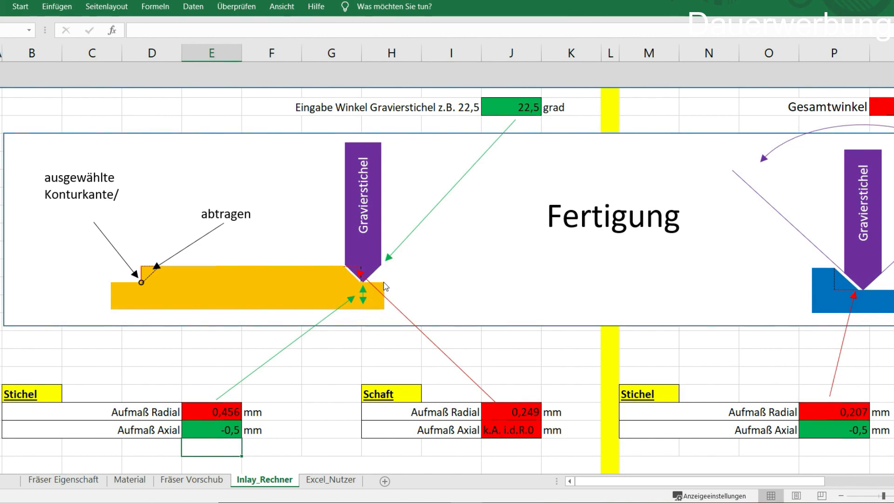
left_click(229, 425)
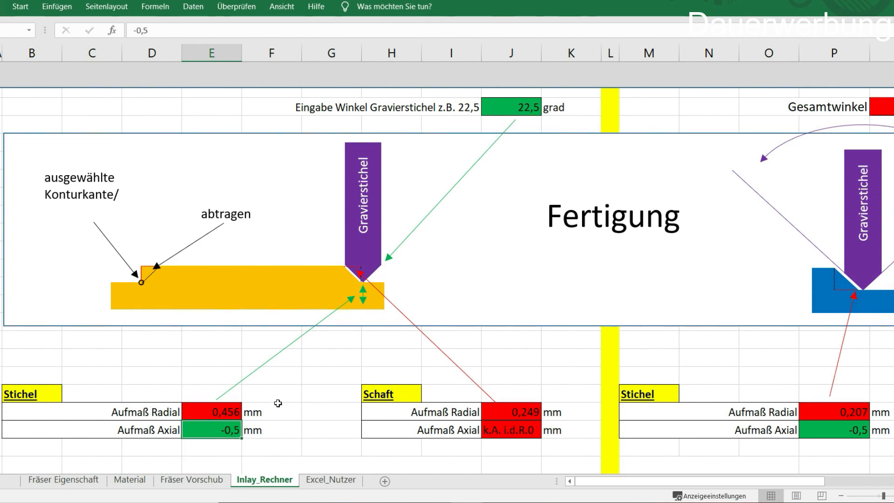
left_click(214, 411)
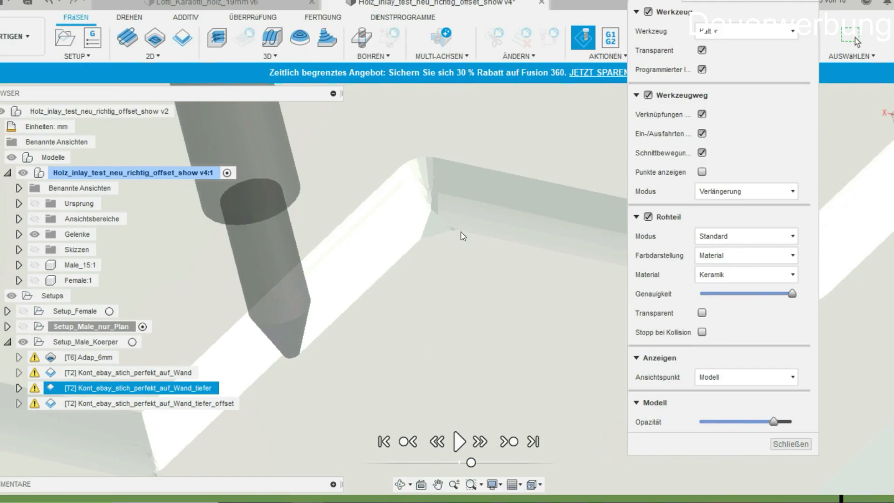
Step: Examine the leftover material at the inlay's inner corner from several angles and close the simulation
middle_click_drag(444, 376, 333, 359, "shift")
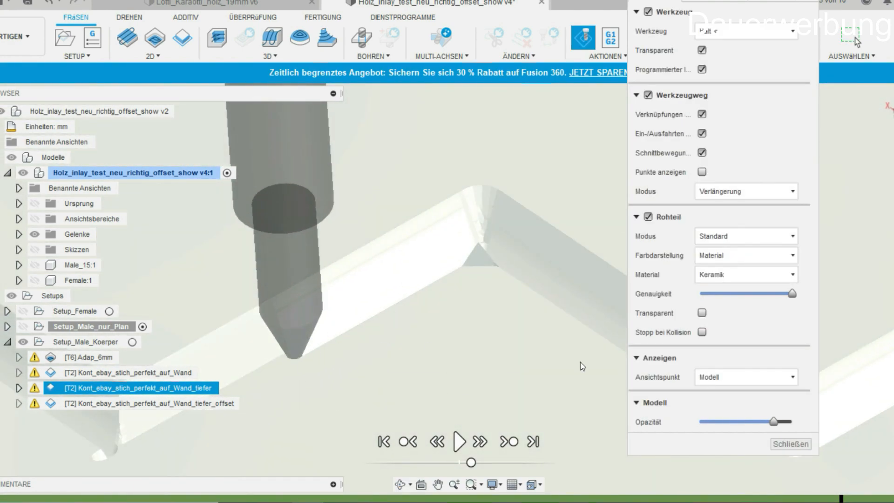
middle_click_drag(397, 335, 430, 198, "shift")
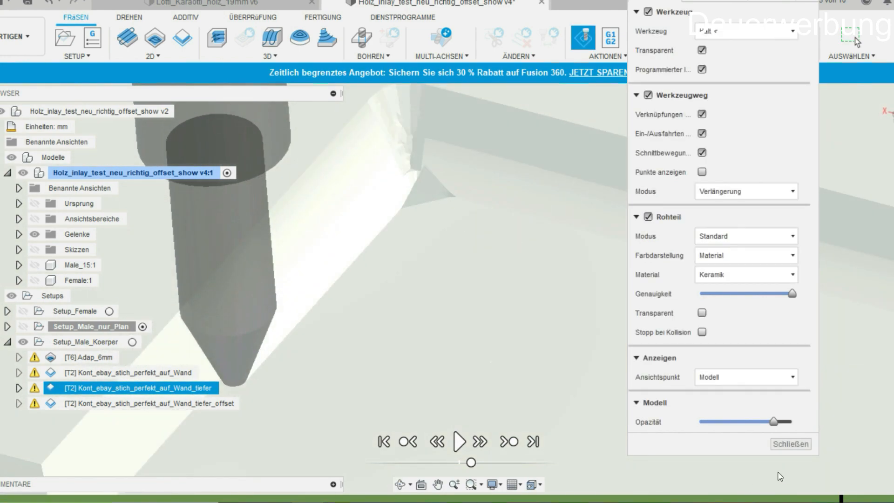
left_click(791, 443)
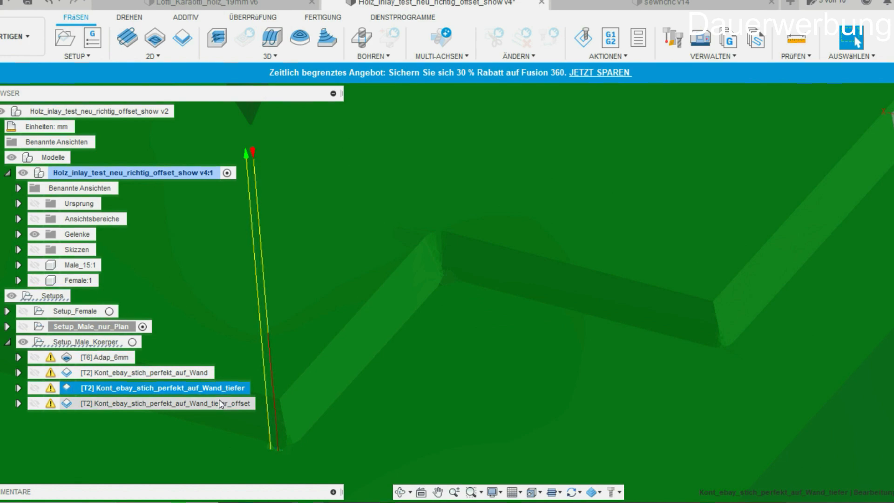
Step: Compare the radial and axial stock allowances of the Kont_ebay_stich_perfekt_auf_Wand_tiefer_offset and Kont_ebay_stich_perfekt_auf_Wand_tiefer toolpaths, leaving both unchanged
double_click(220, 403)
left_click(719, 5)
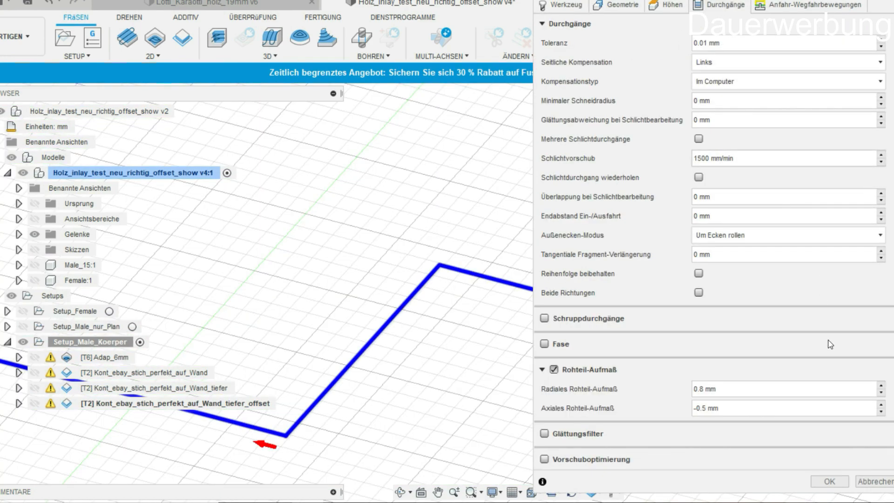
left_click(875, 481)
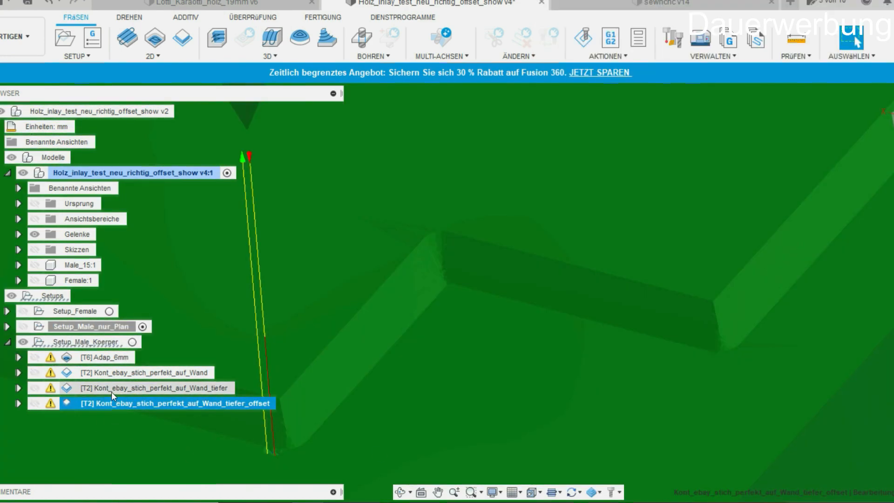
double_click(112, 389)
left_click(720, 5)
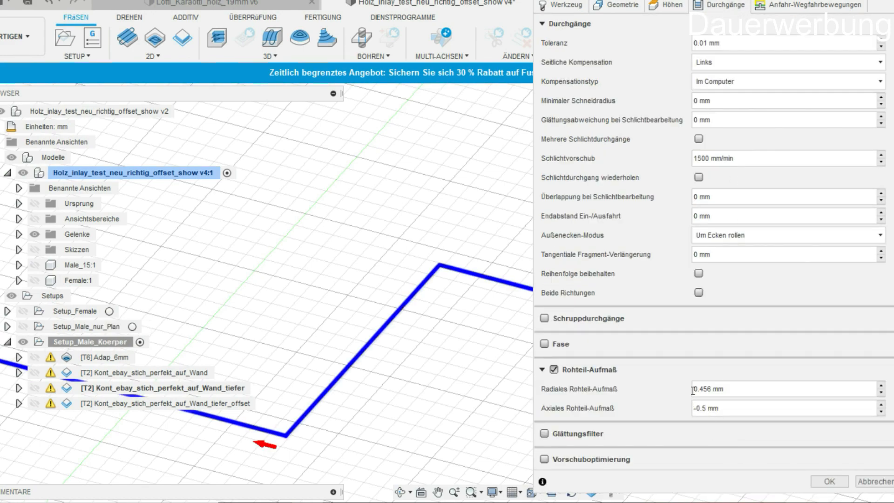
left_click(874, 482)
Step: Recheck the radial stock allowance in the passes settings of Kont_ebay_stich_perfekt_auf_Wand_tiefer_offset and close them without changes
double_click(163, 403)
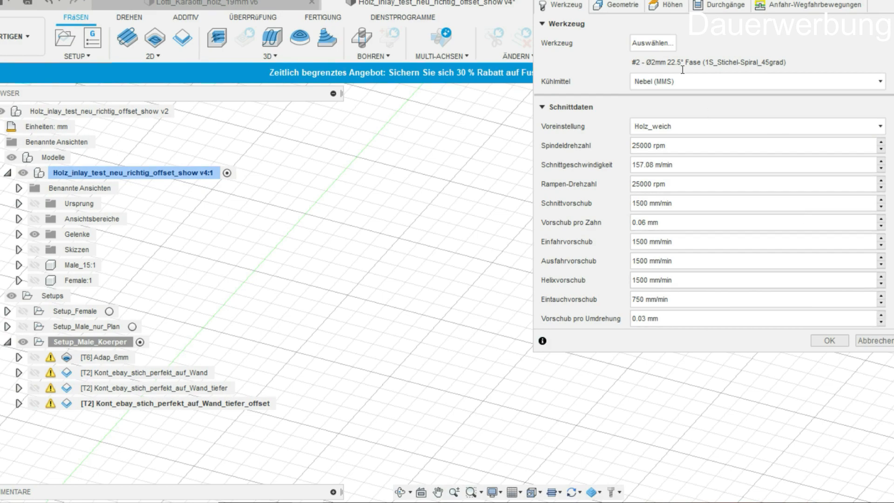
left_click(721, 6)
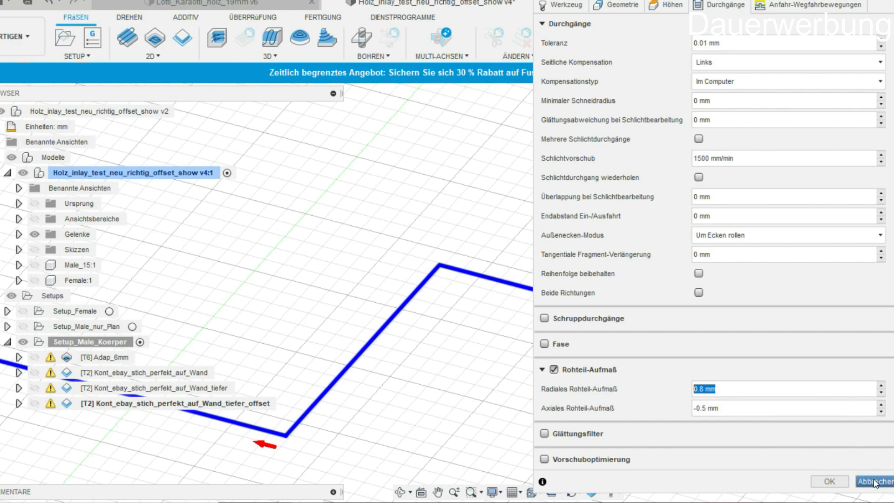
left_click(855, 479)
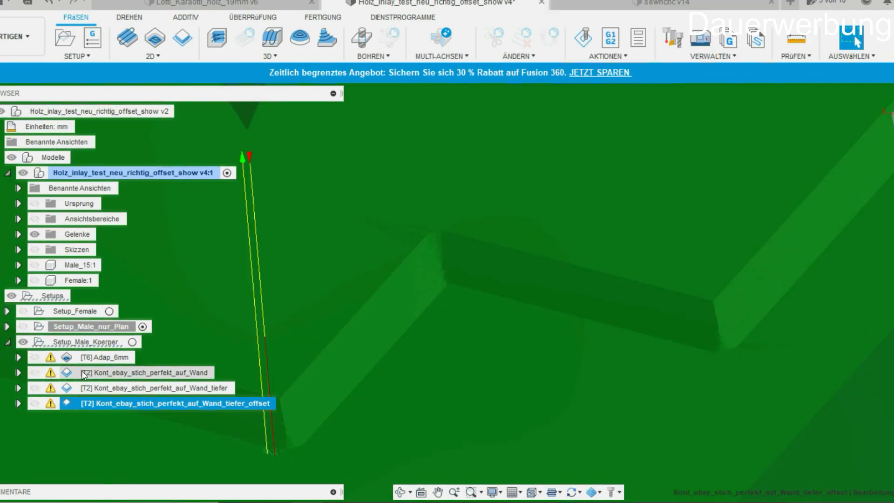
Step: Simulate the Kont_ebay_stich_perfekt_auf_Wand_tiefer_offset toolpath, examine the inlay's inner corner up close and the part as a whole, and close the simulation
left_click(593, 37)
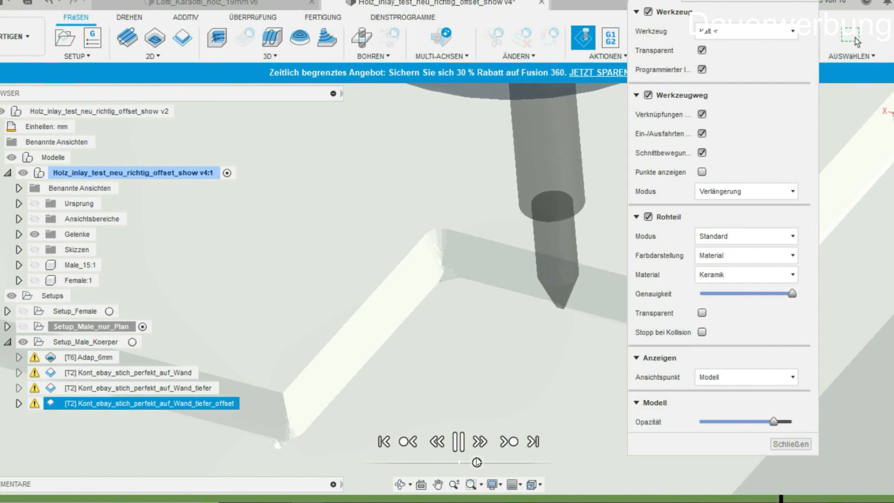
scroll(429, 257, "up", 5)
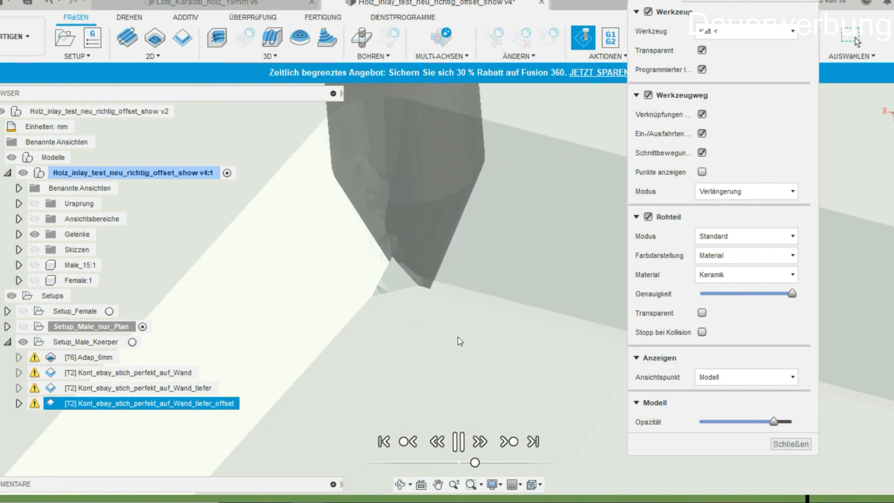
middle_click_drag(448, 333, 421, 313, "shift")
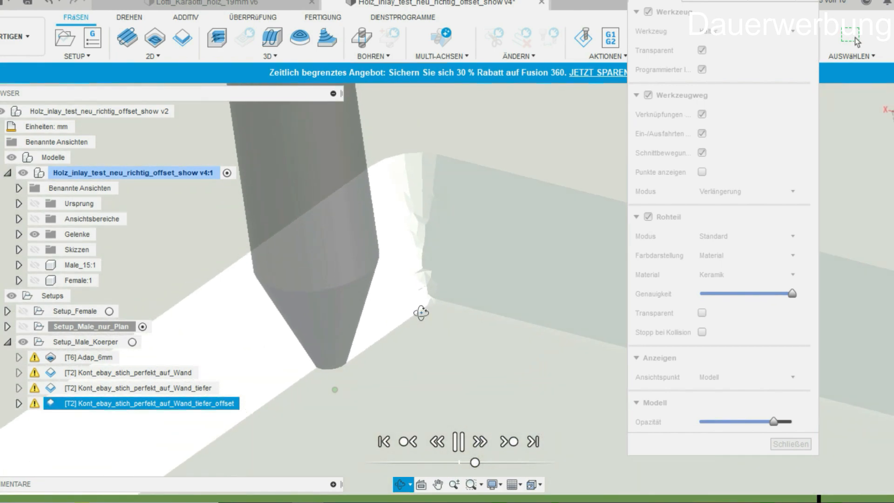
scroll(402, 333, "down", 4)
scroll(365, 370, "down", 5)
middle_click_drag(361, 395, 381, 379)
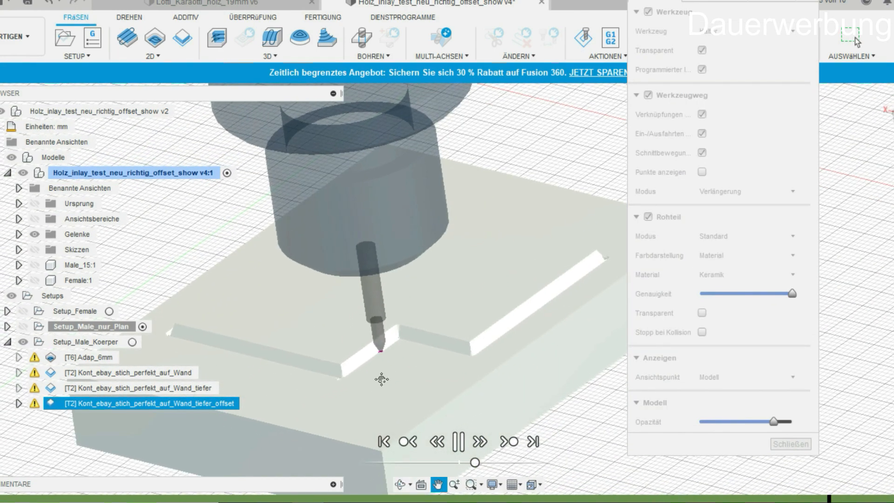
left_click(791, 443)
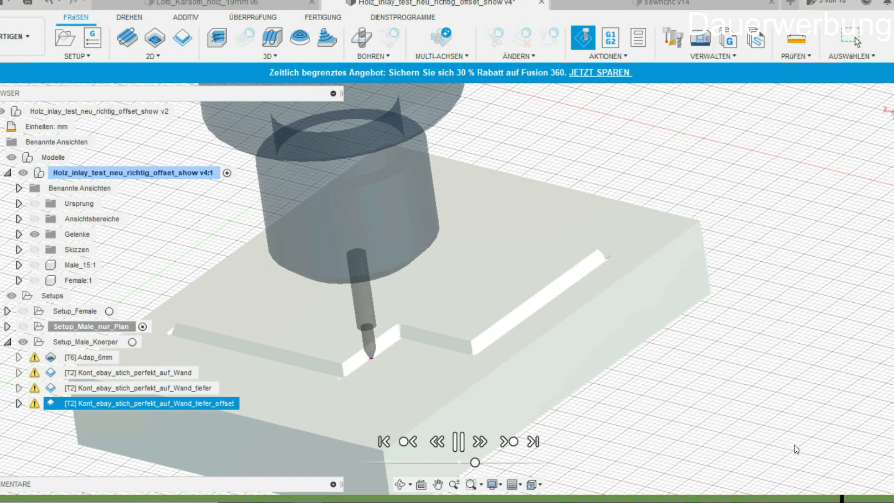
middle_click_drag(552, 433, 456, 441, "shift")
scroll(505, 435, "down", 4)
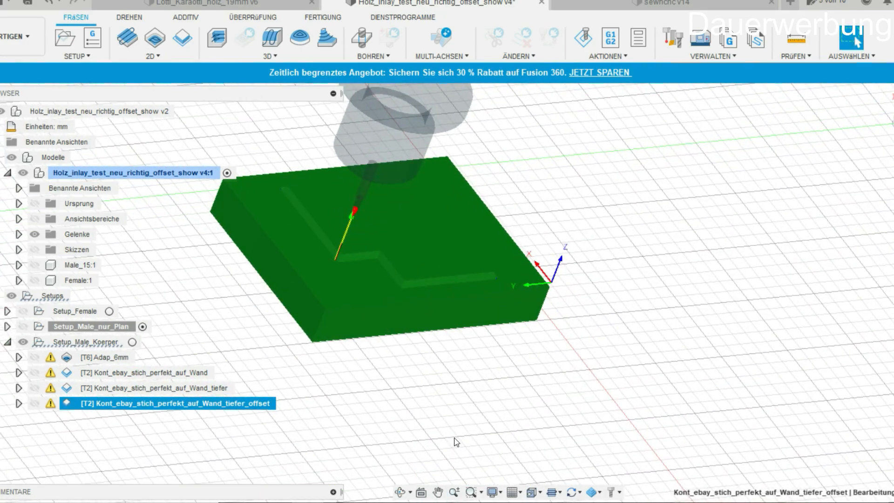